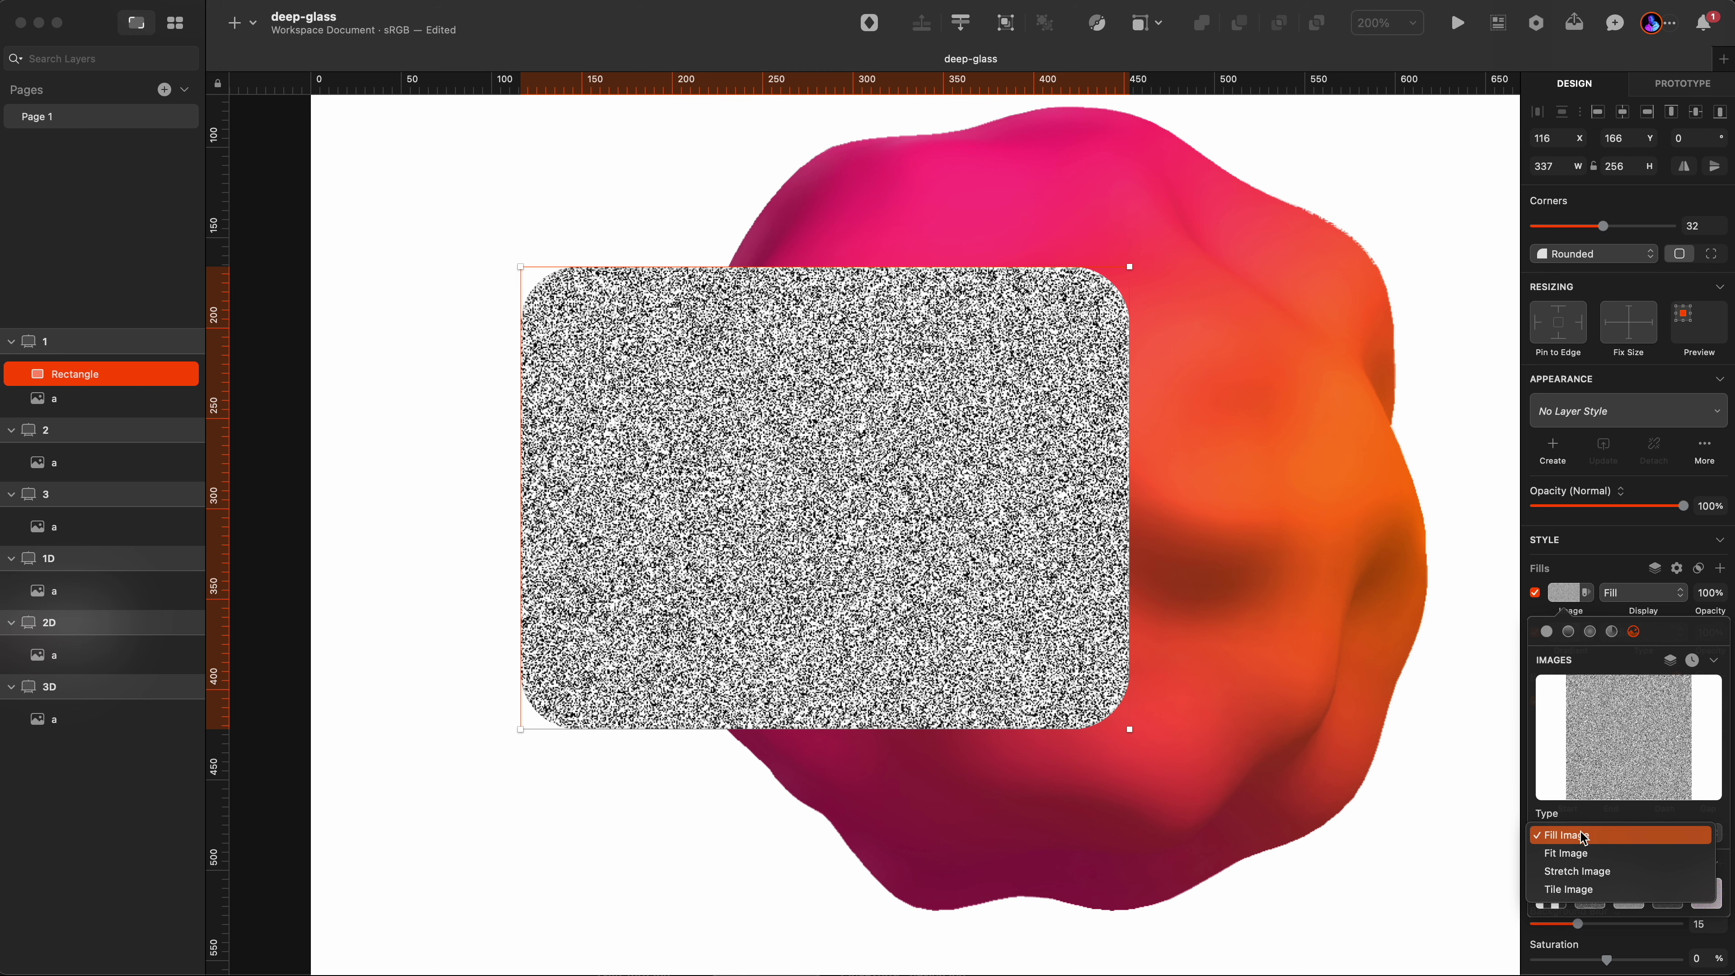
# - Set the rectangle's noise image fill to Tile Image at 56% size and lower that fill's opacity to 1%
pyautogui.click(1573, 888)
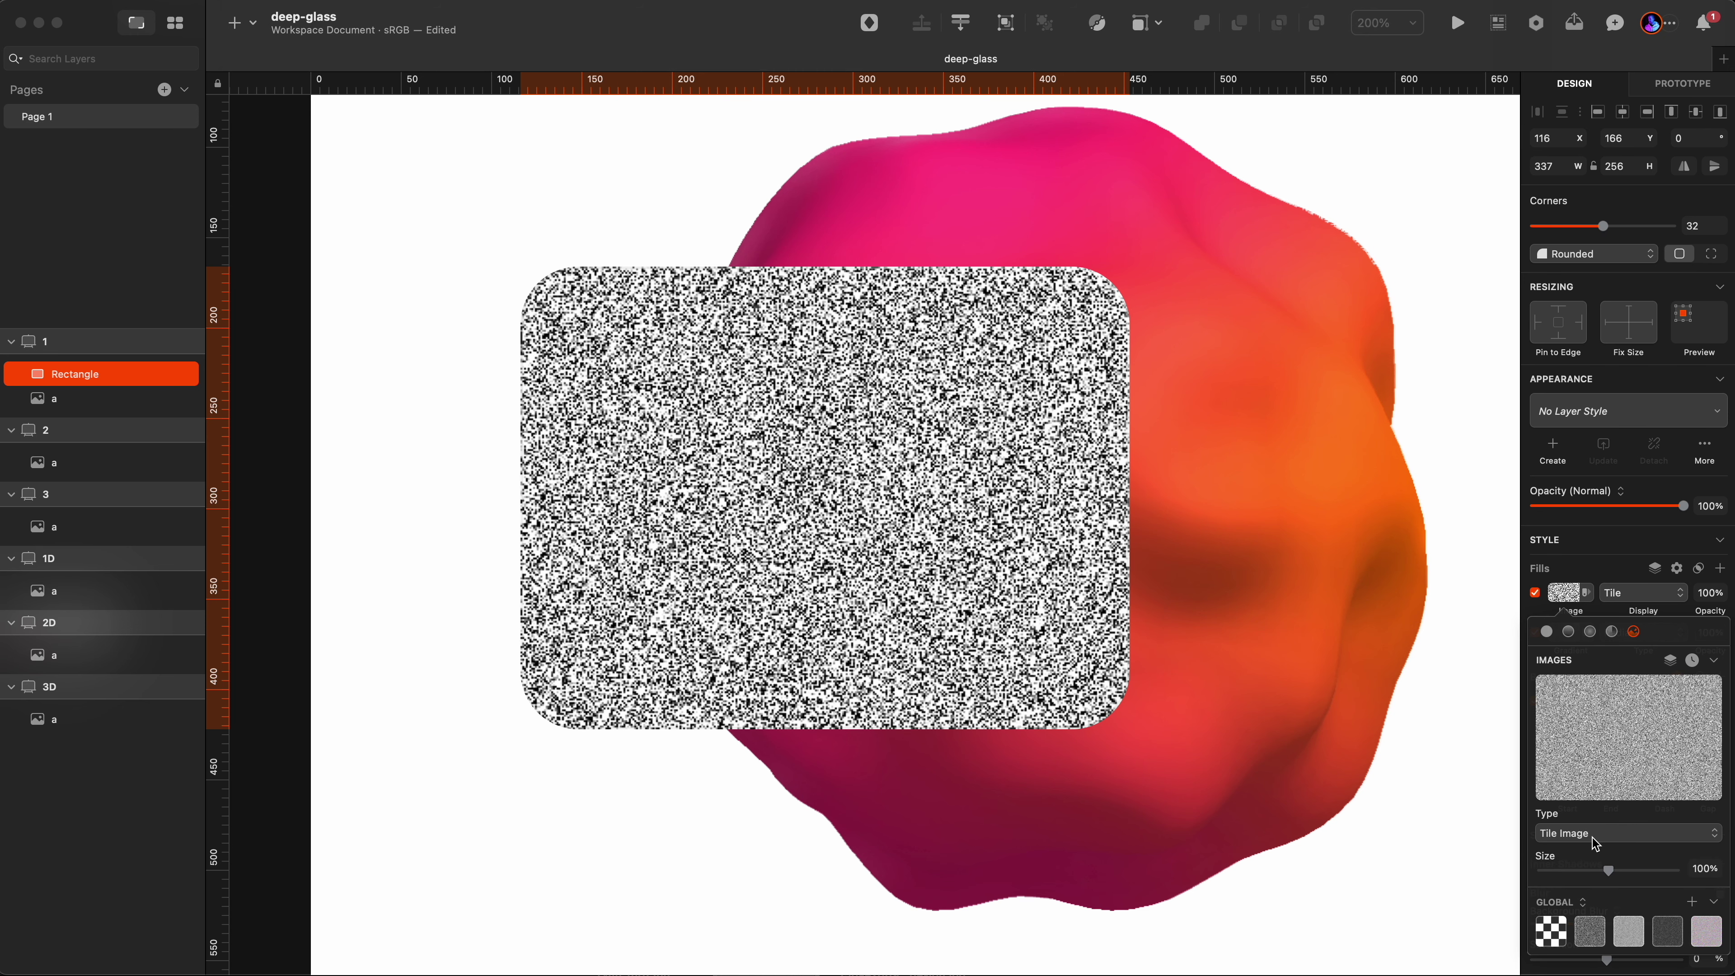
pyautogui.moveTo(1608, 871)
pyautogui.mouseDown()
pyautogui.moveTo(1574, 877)
pyautogui.moveTo(1691, 873)
pyautogui.moveTo(1578, 877)
pyautogui.mouseUp()
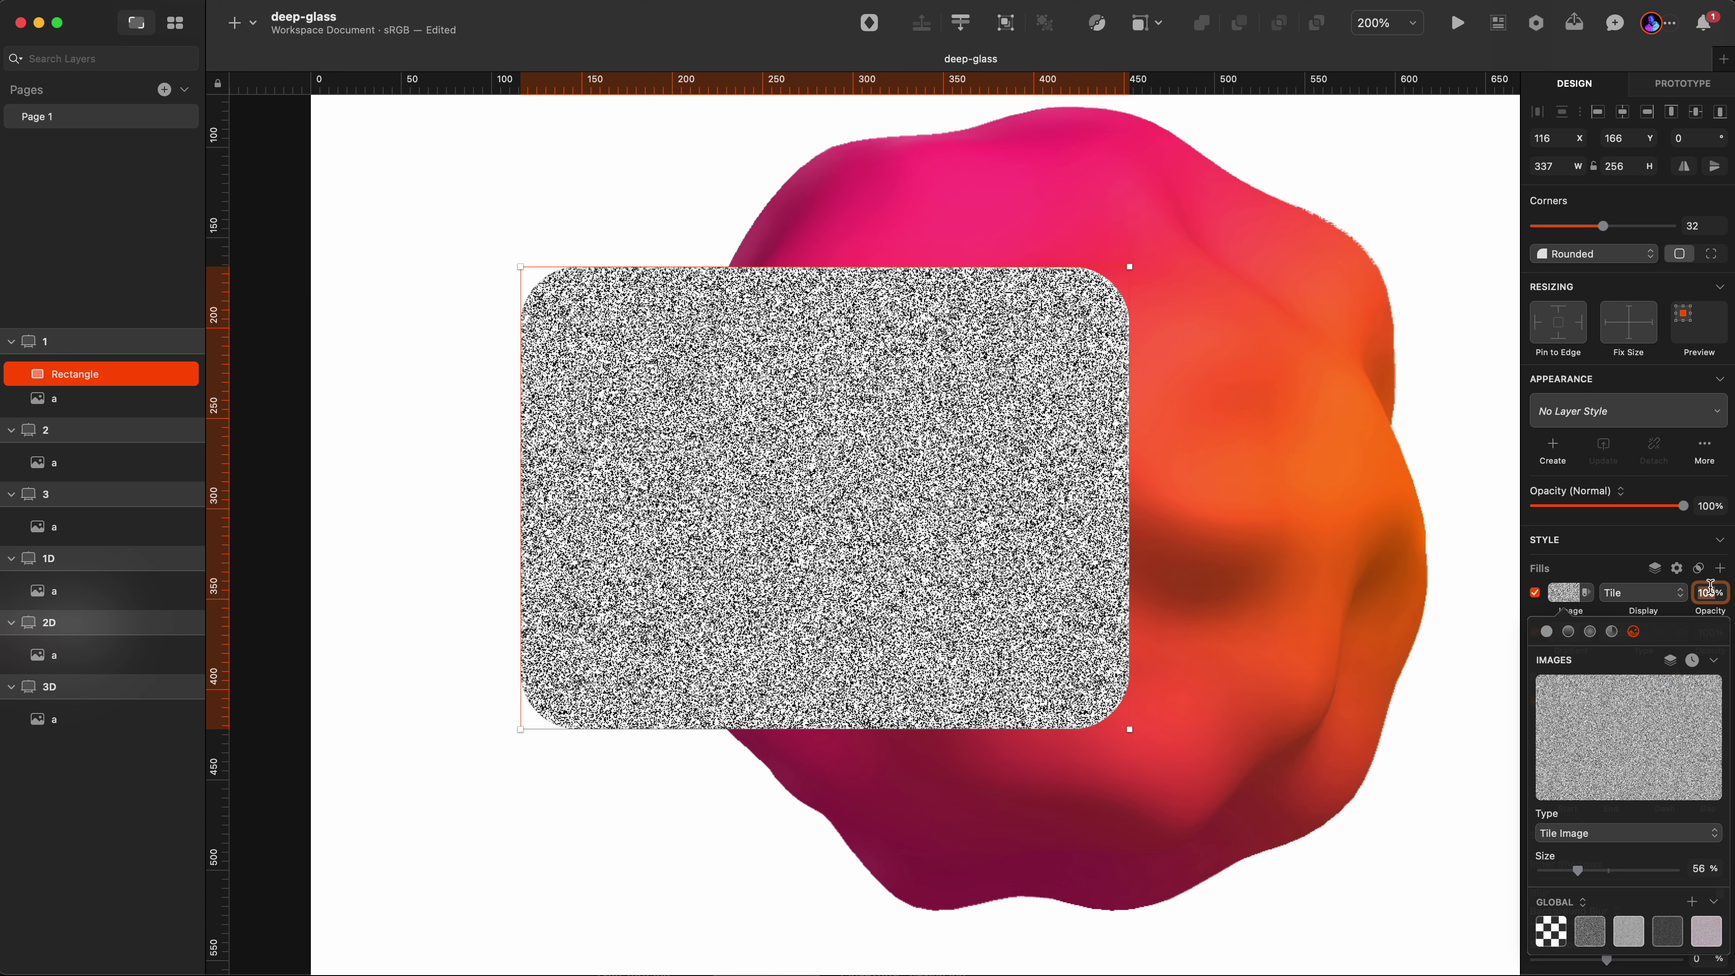
pyautogui.doubleClick(1707, 591)
pyautogui.write('2')
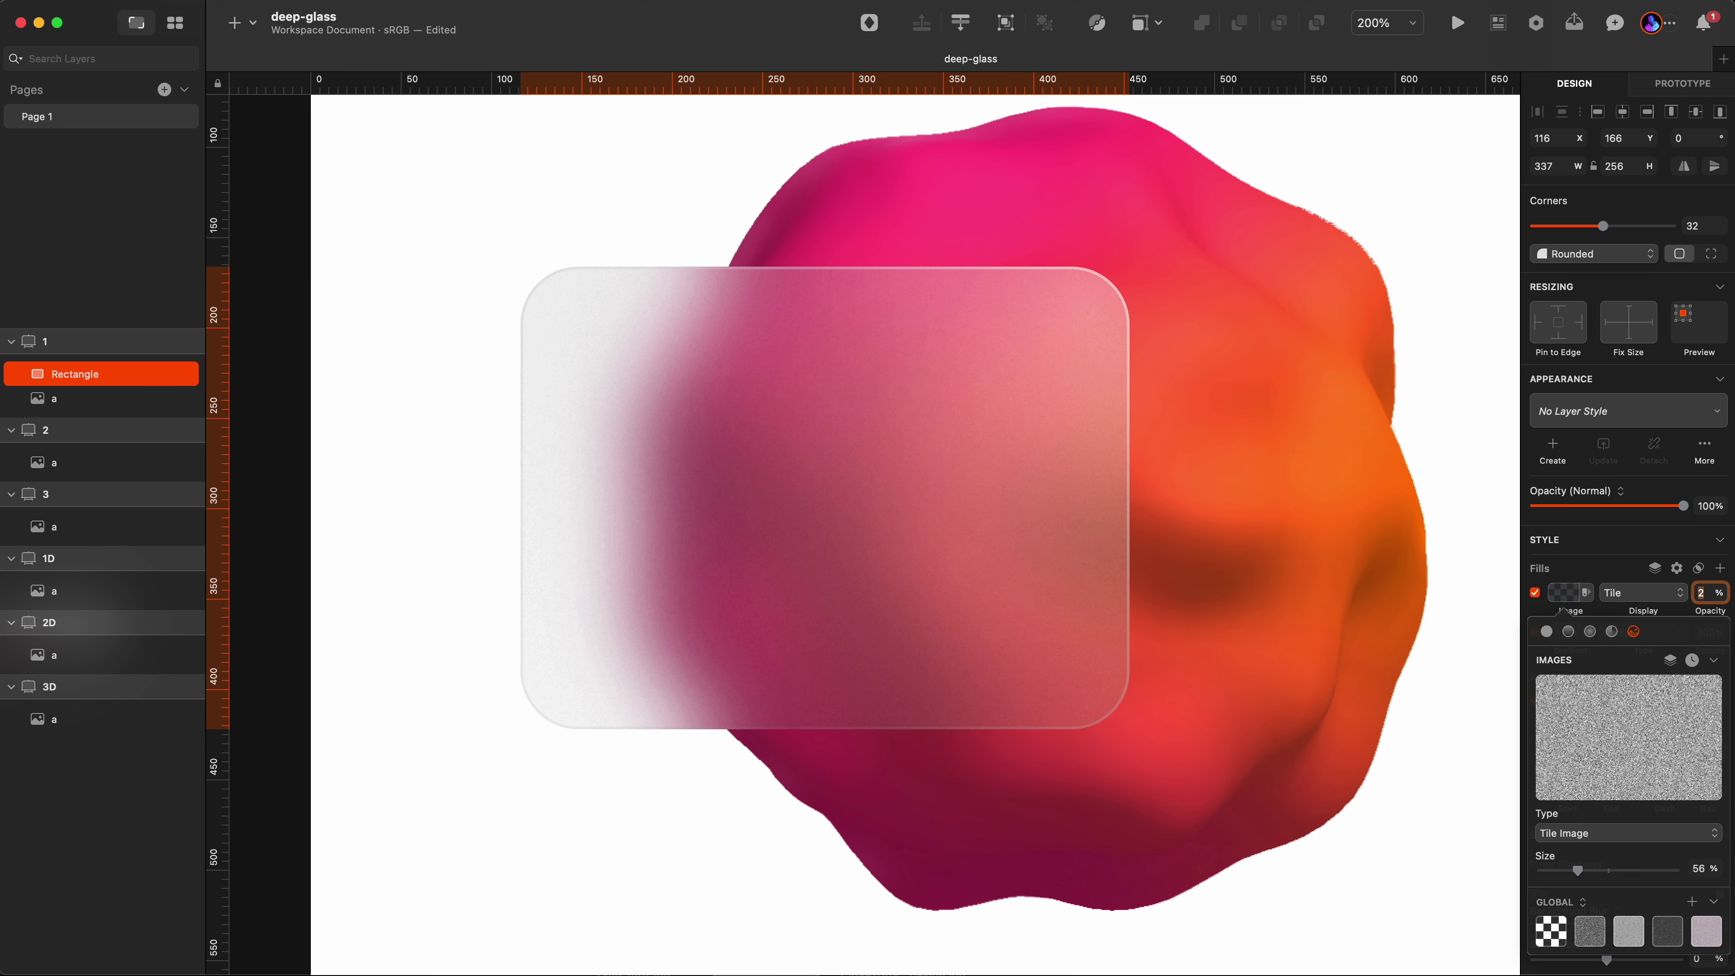
pyautogui.press('BackSpace')
pyautogui.write('1')
pyautogui.press('Return')
pyautogui.click(501, 824)
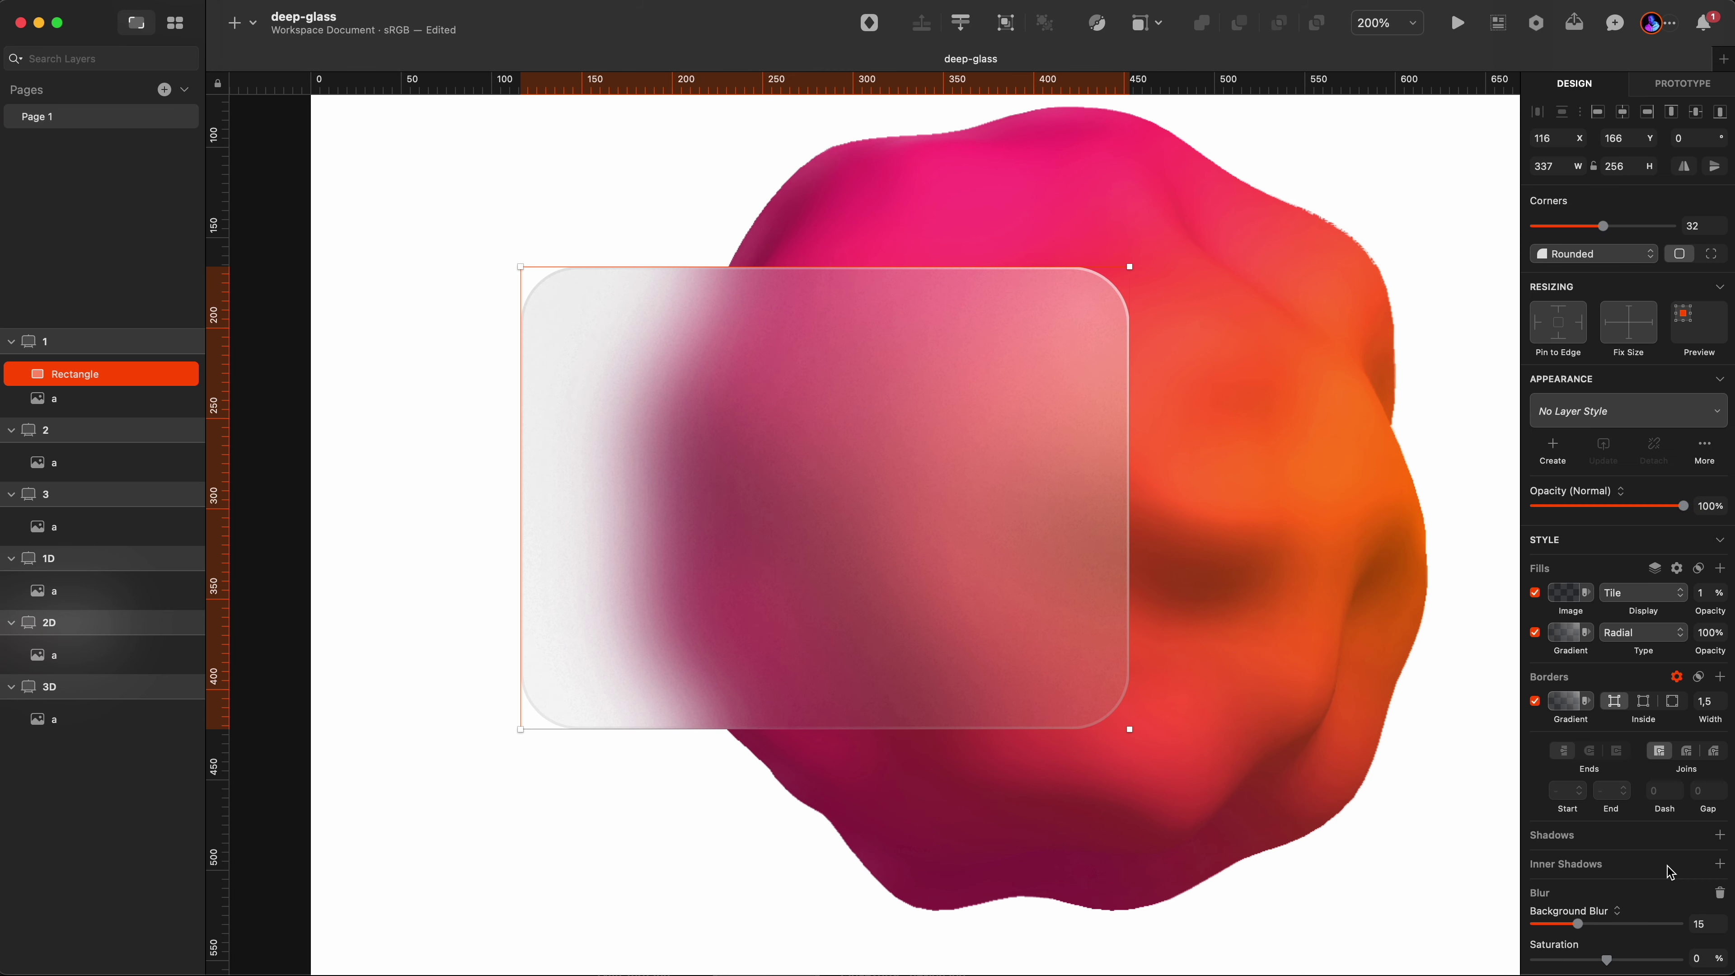
# - Add a drop shadow to the rectangle with X -10, Y 10 and blur 30
pyautogui.click(1661, 837)
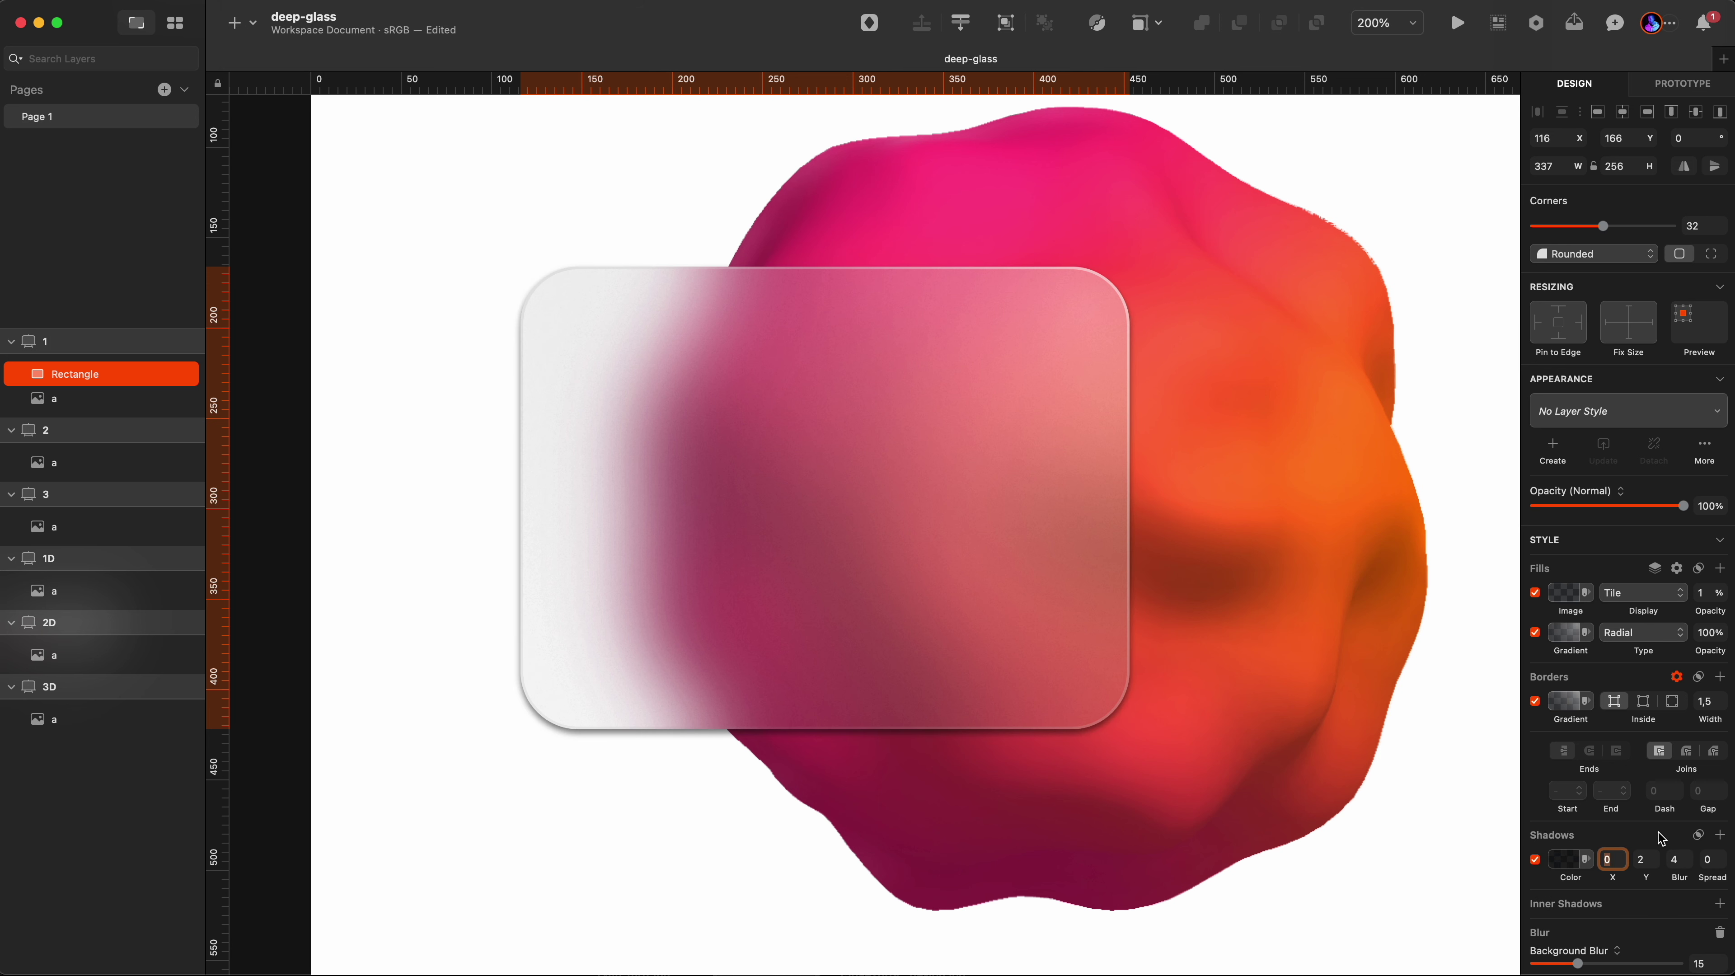
pyautogui.write('-10')
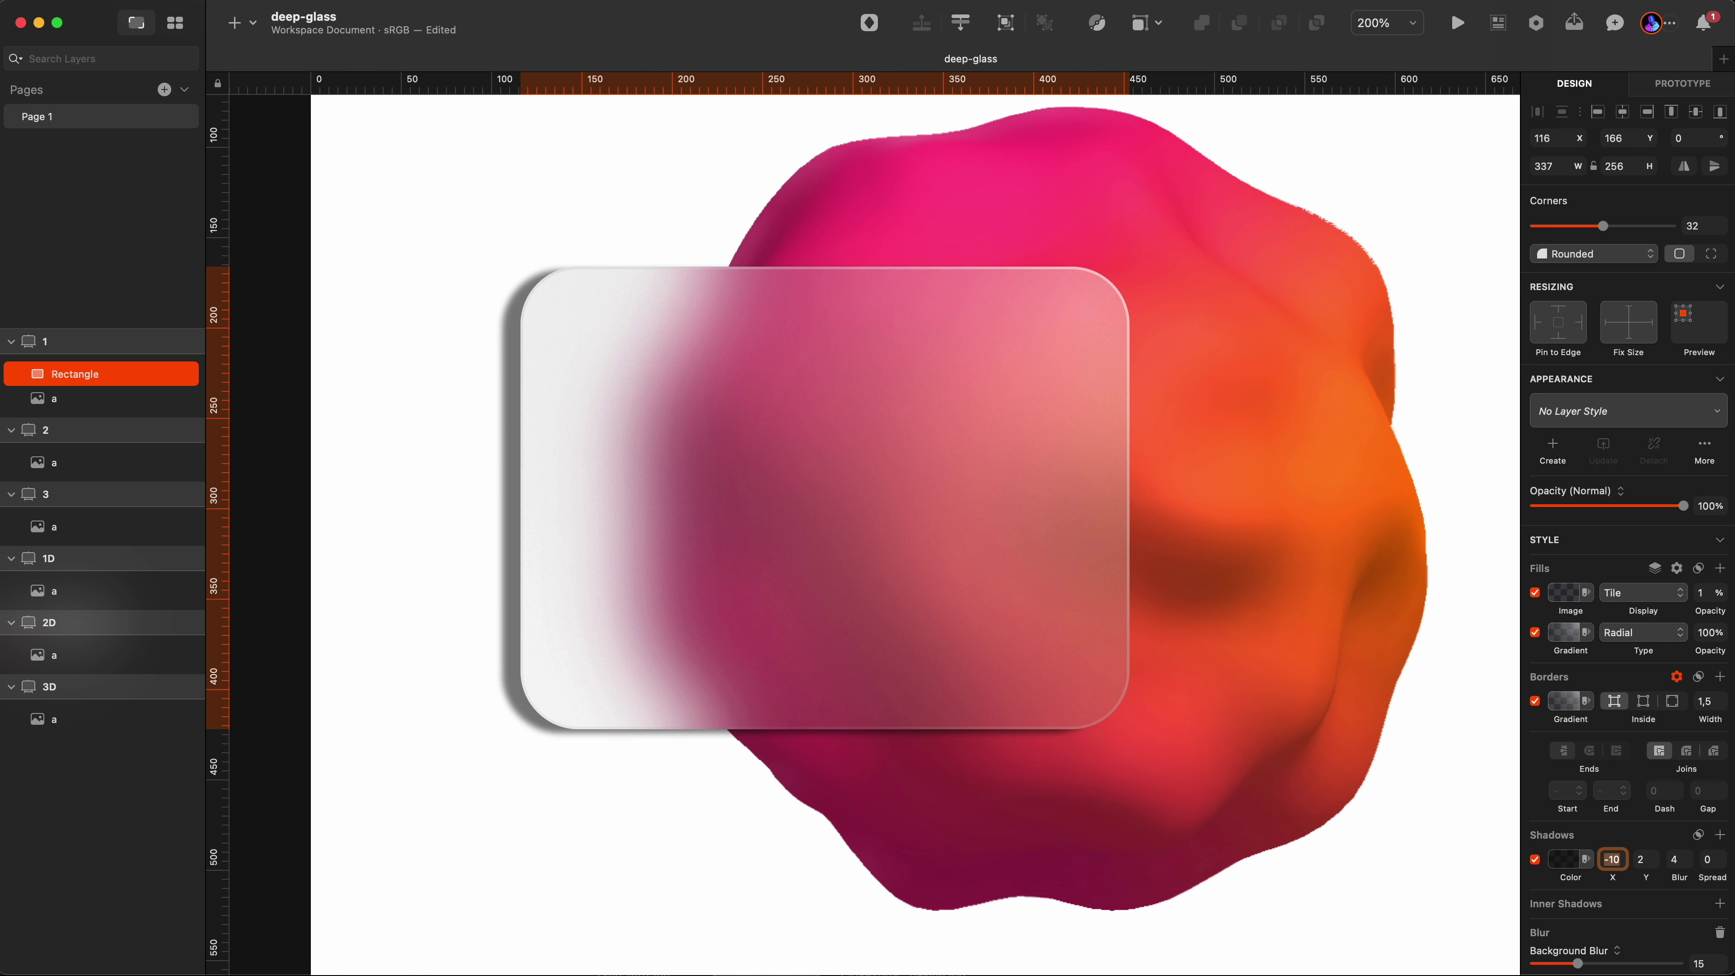
pyautogui.press('Tab')
pyautogui.write('10')
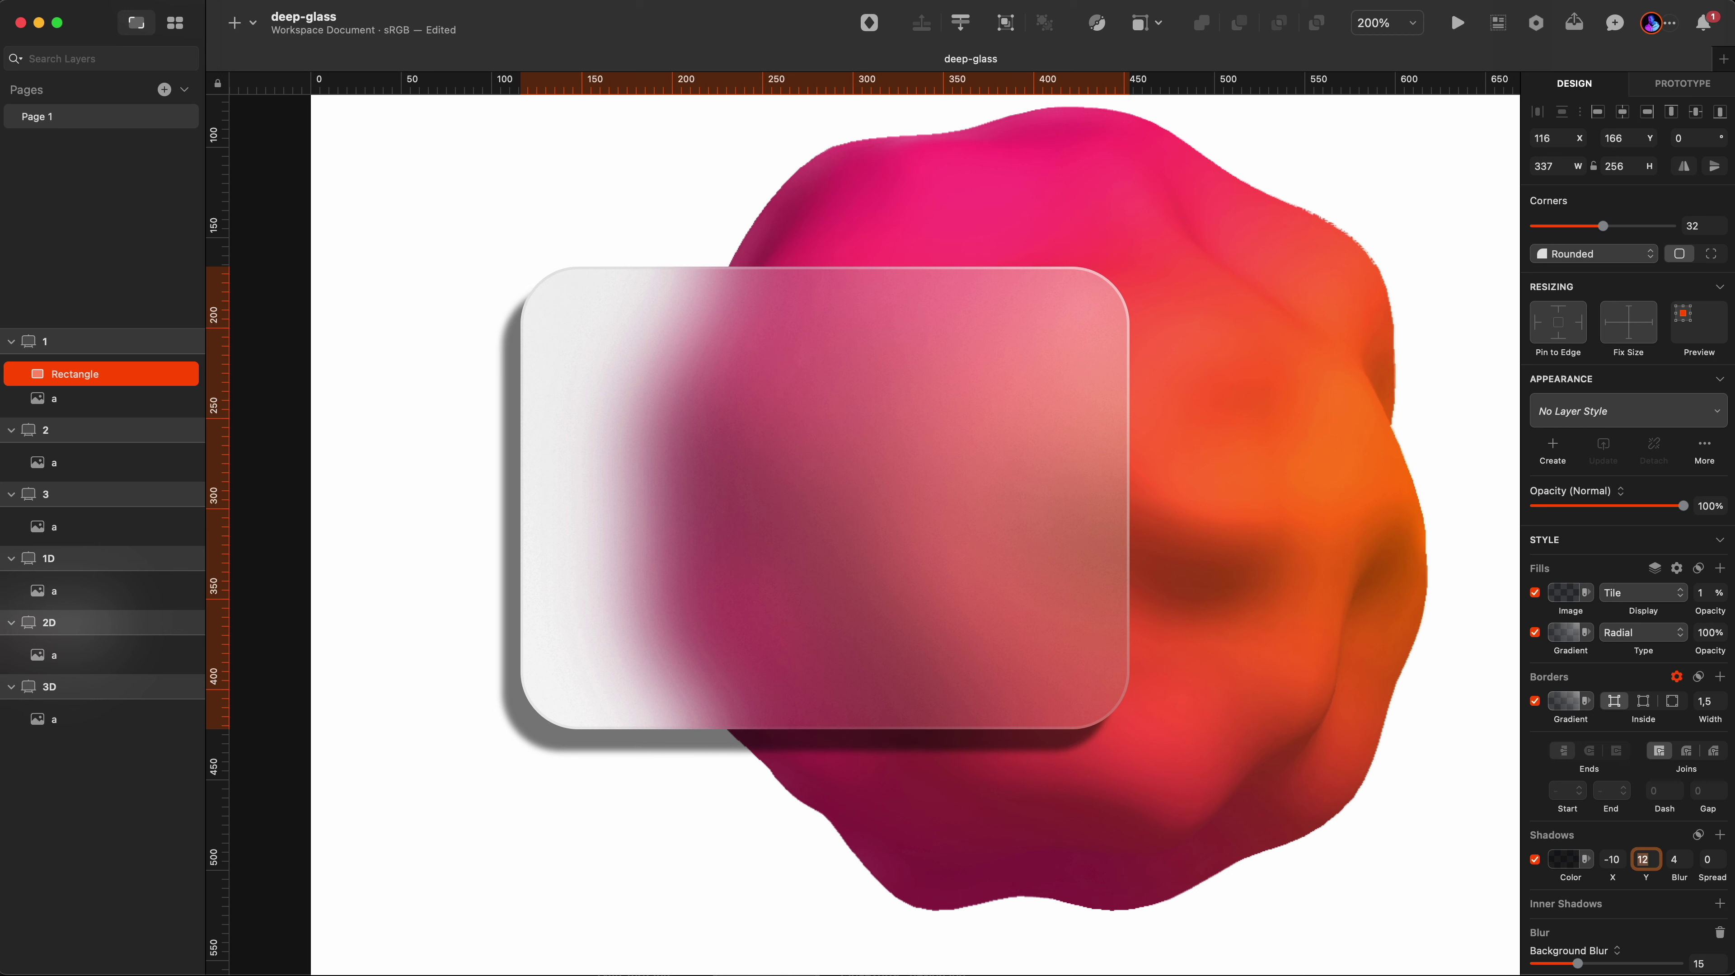
pyautogui.press('Tab')
pyautogui.write('34')
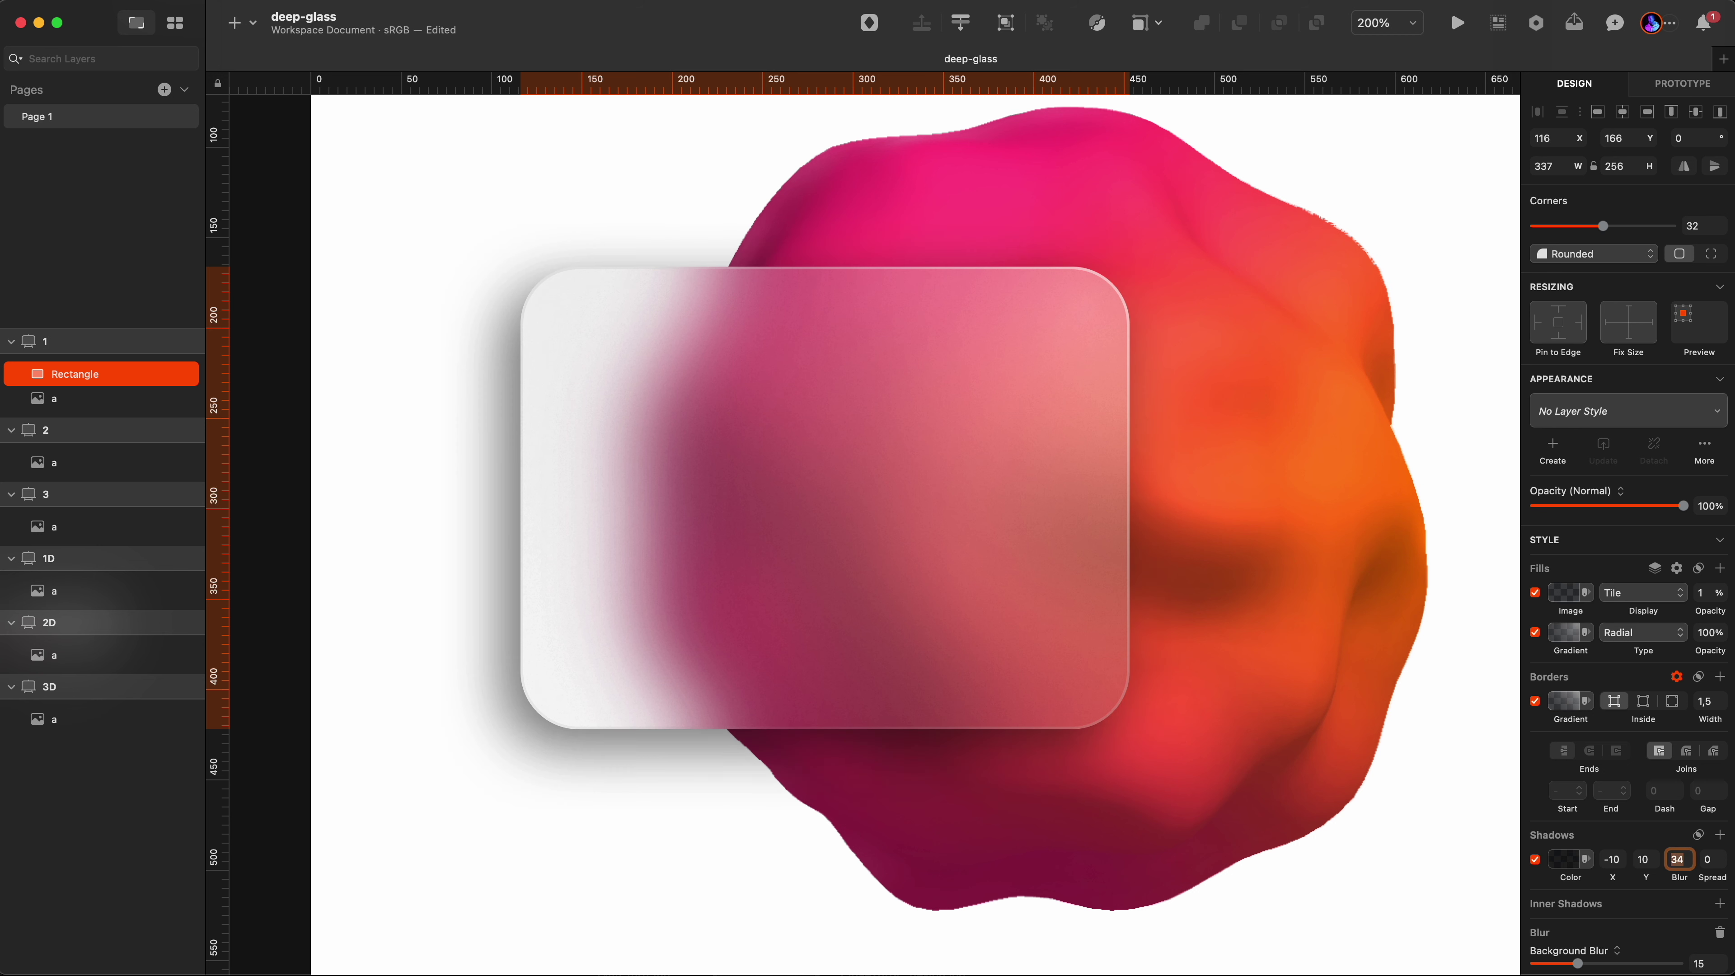
# - Lower the black shadow colour's alpha to 22
pyautogui.click(1566, 865)
pyautogui.moveTo(1609, 936); pyautogui.dragTo(1588, 939)
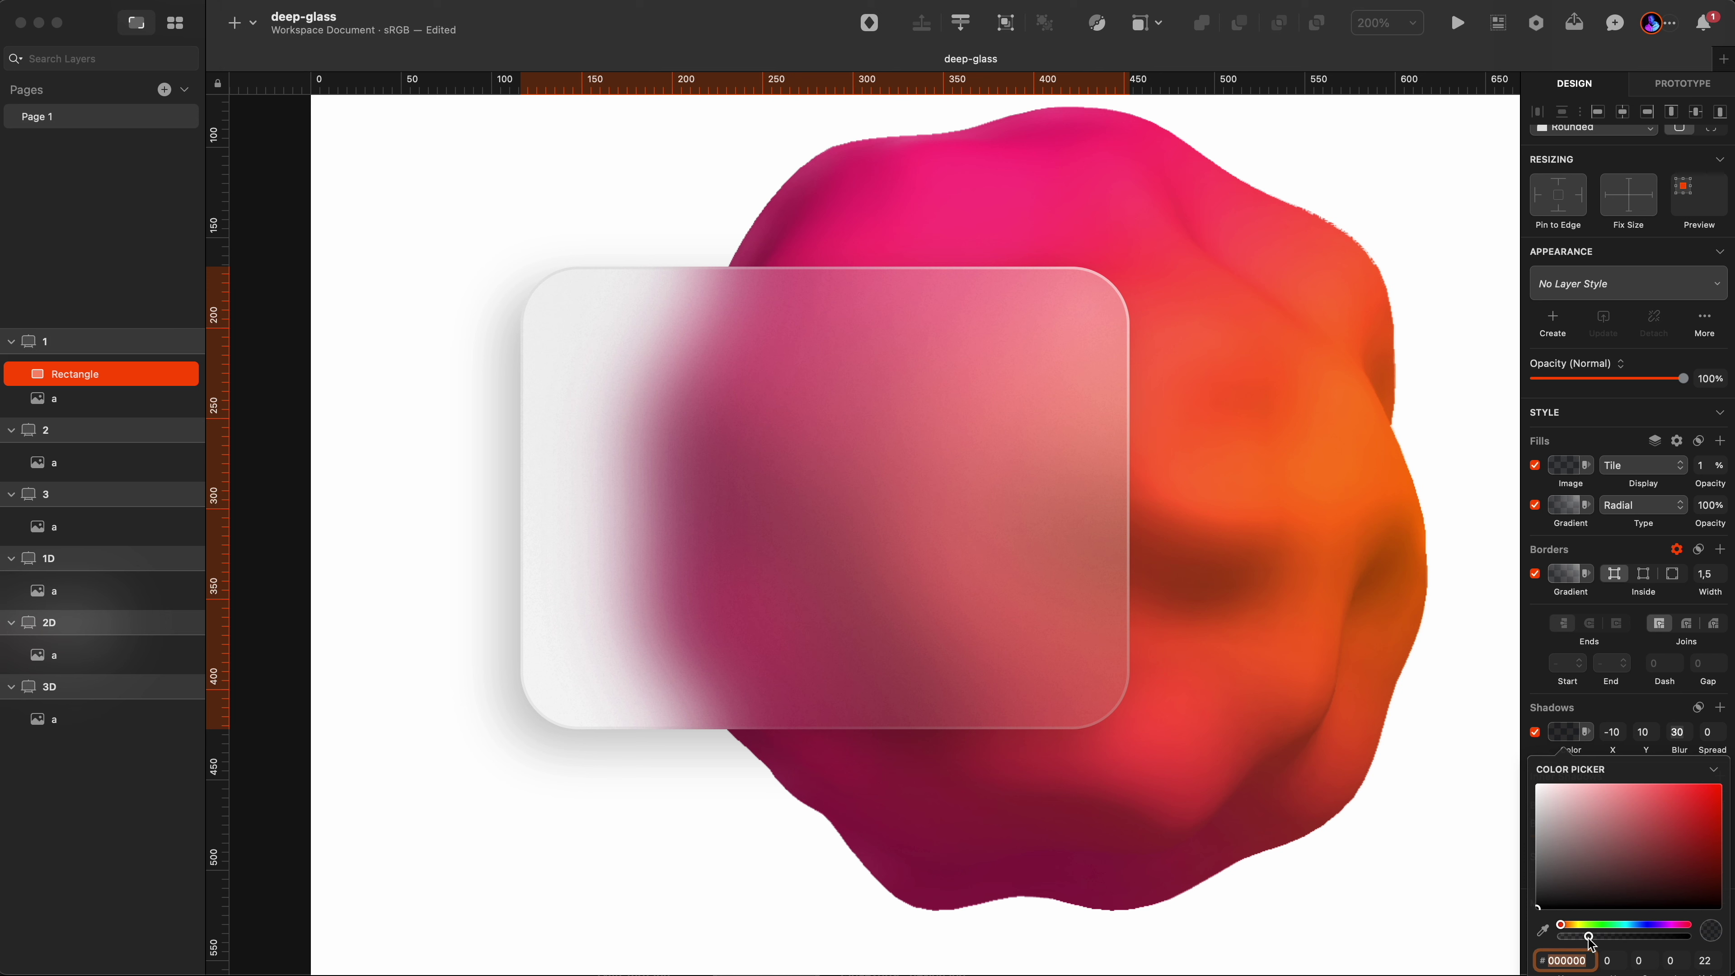
pyautogui.press('Escape')
# - Sample the dark magenta of the blob at the card's lower edge as shadow colour, with saturation 33 and alpha 25
pyautogui.click(1572, 791)
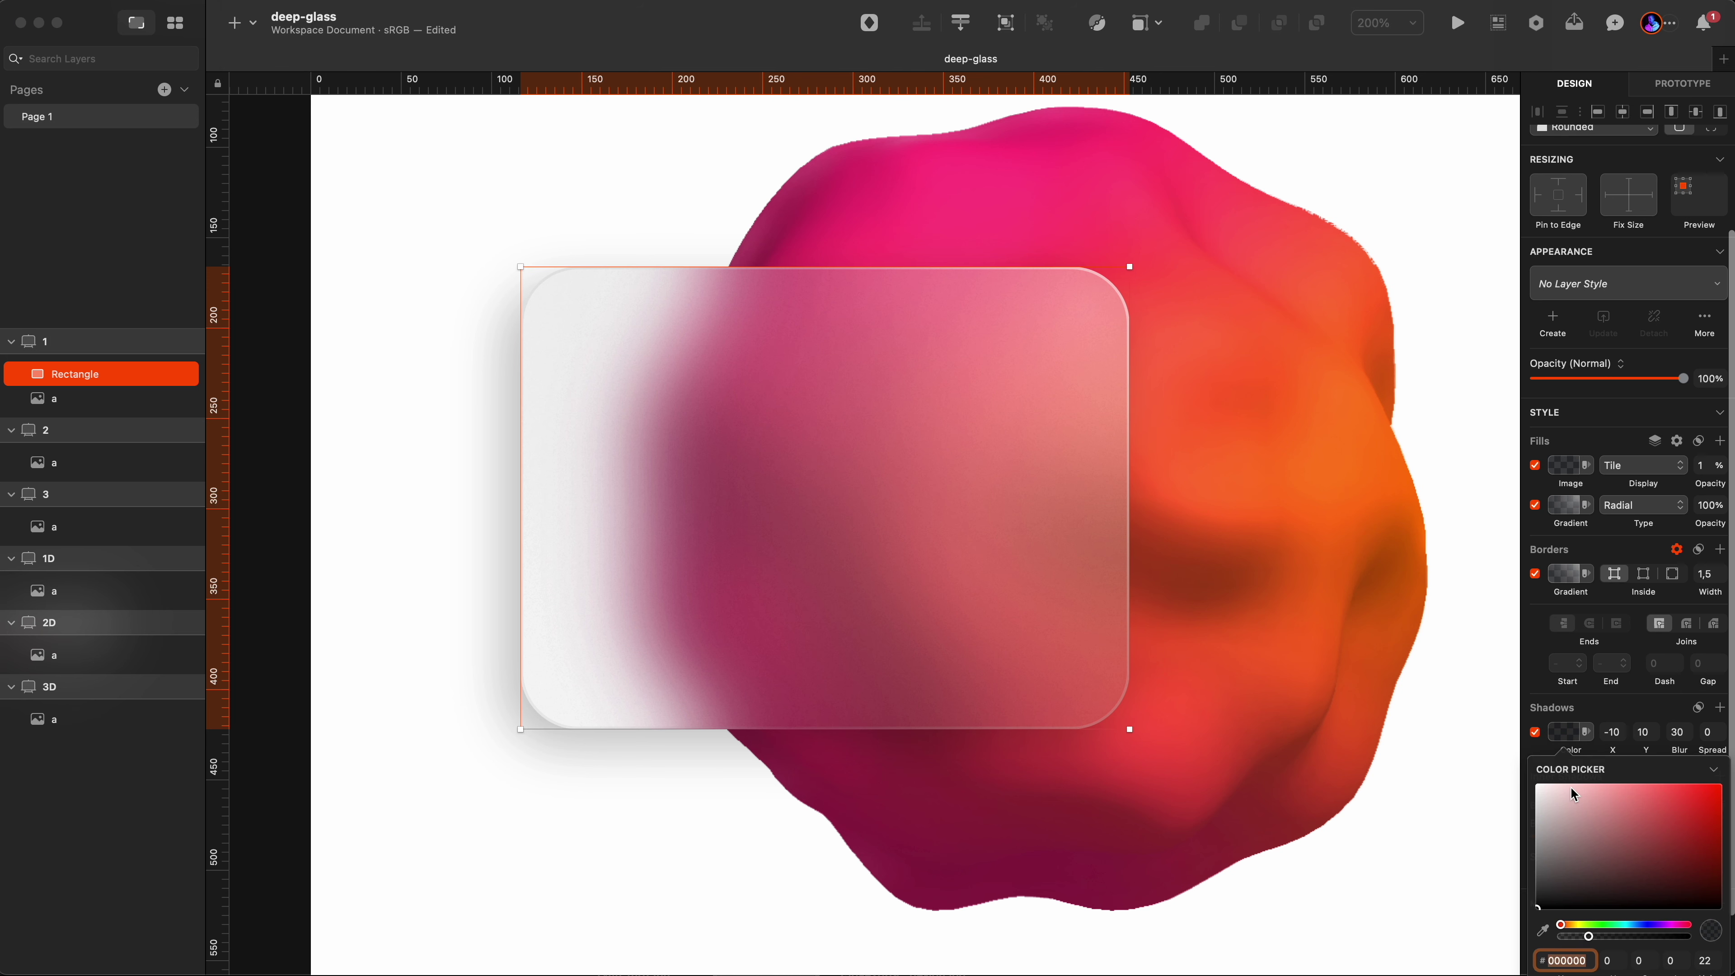
pyautogui.click(1542, 930)
pyautogui.click(767, 736)
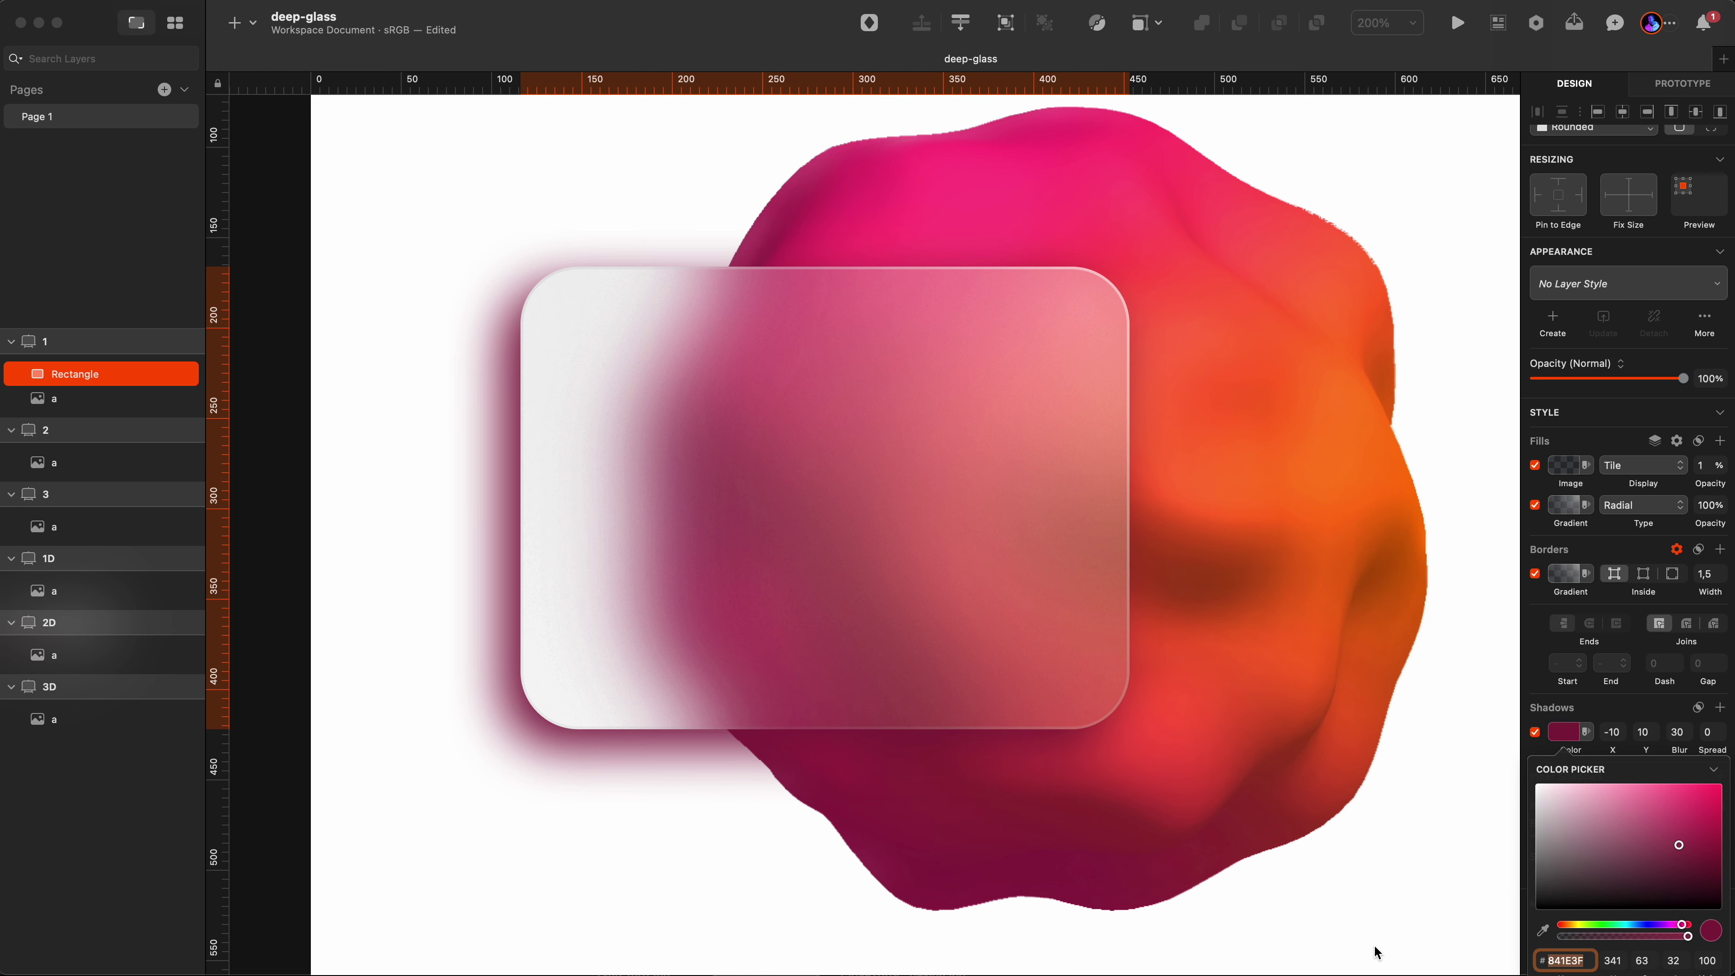
pyautogui.click(1643, 960)
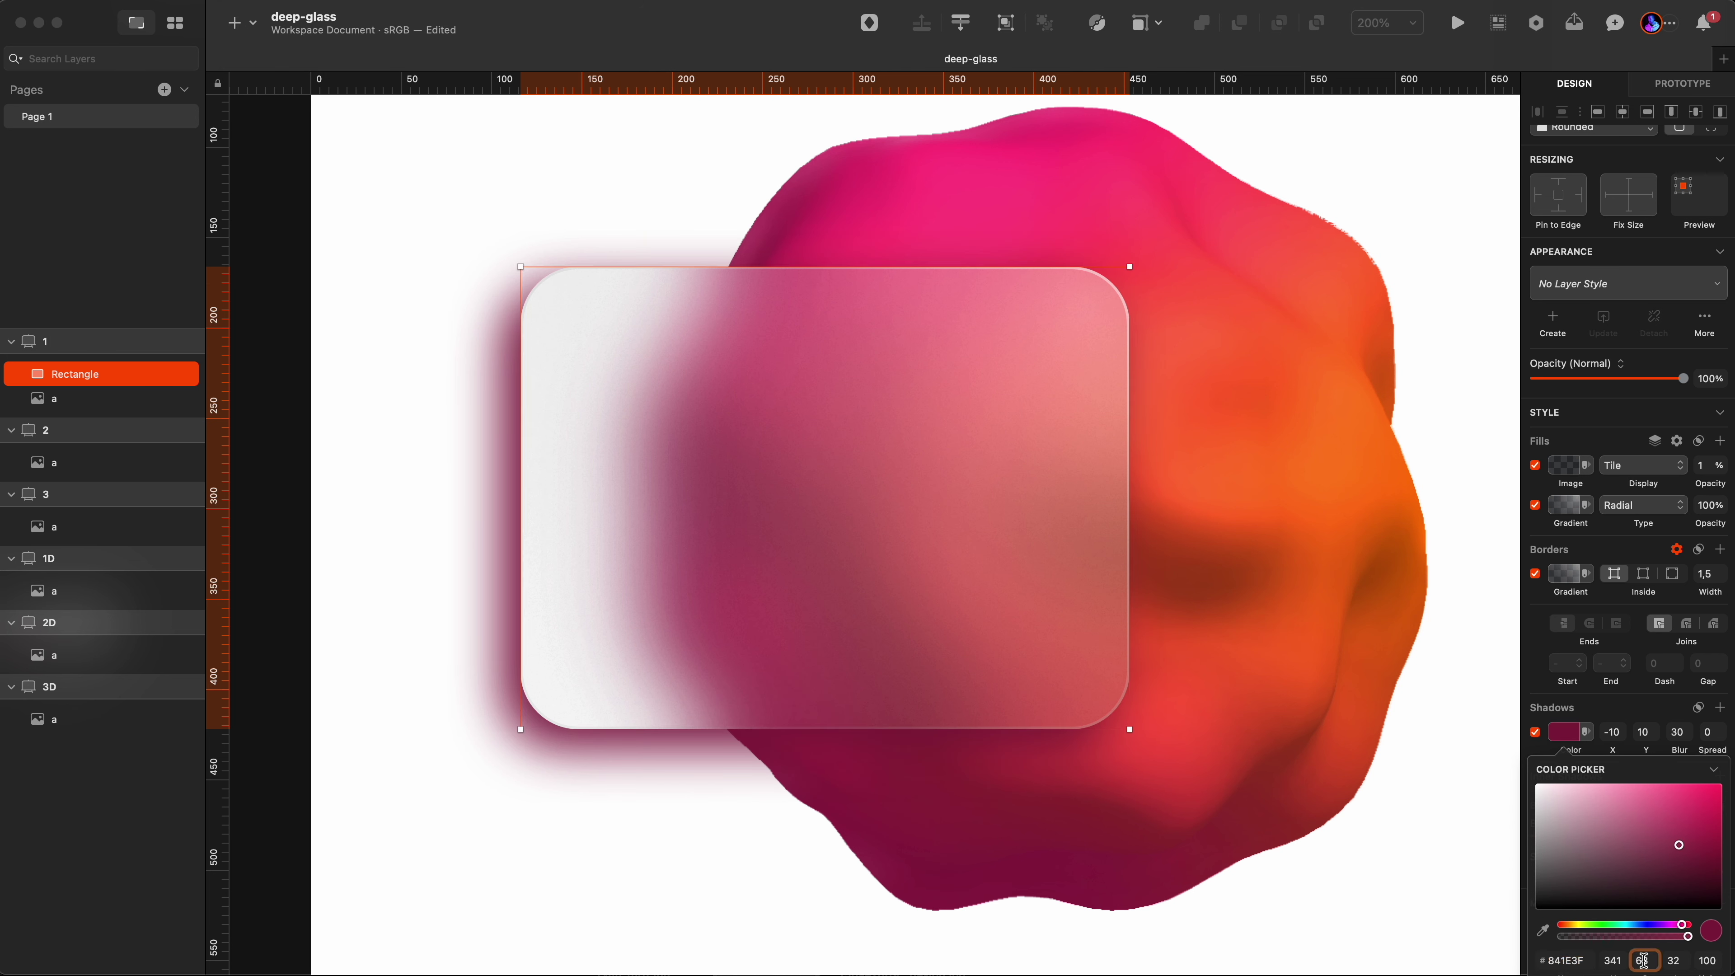
pyautogui.write('33')
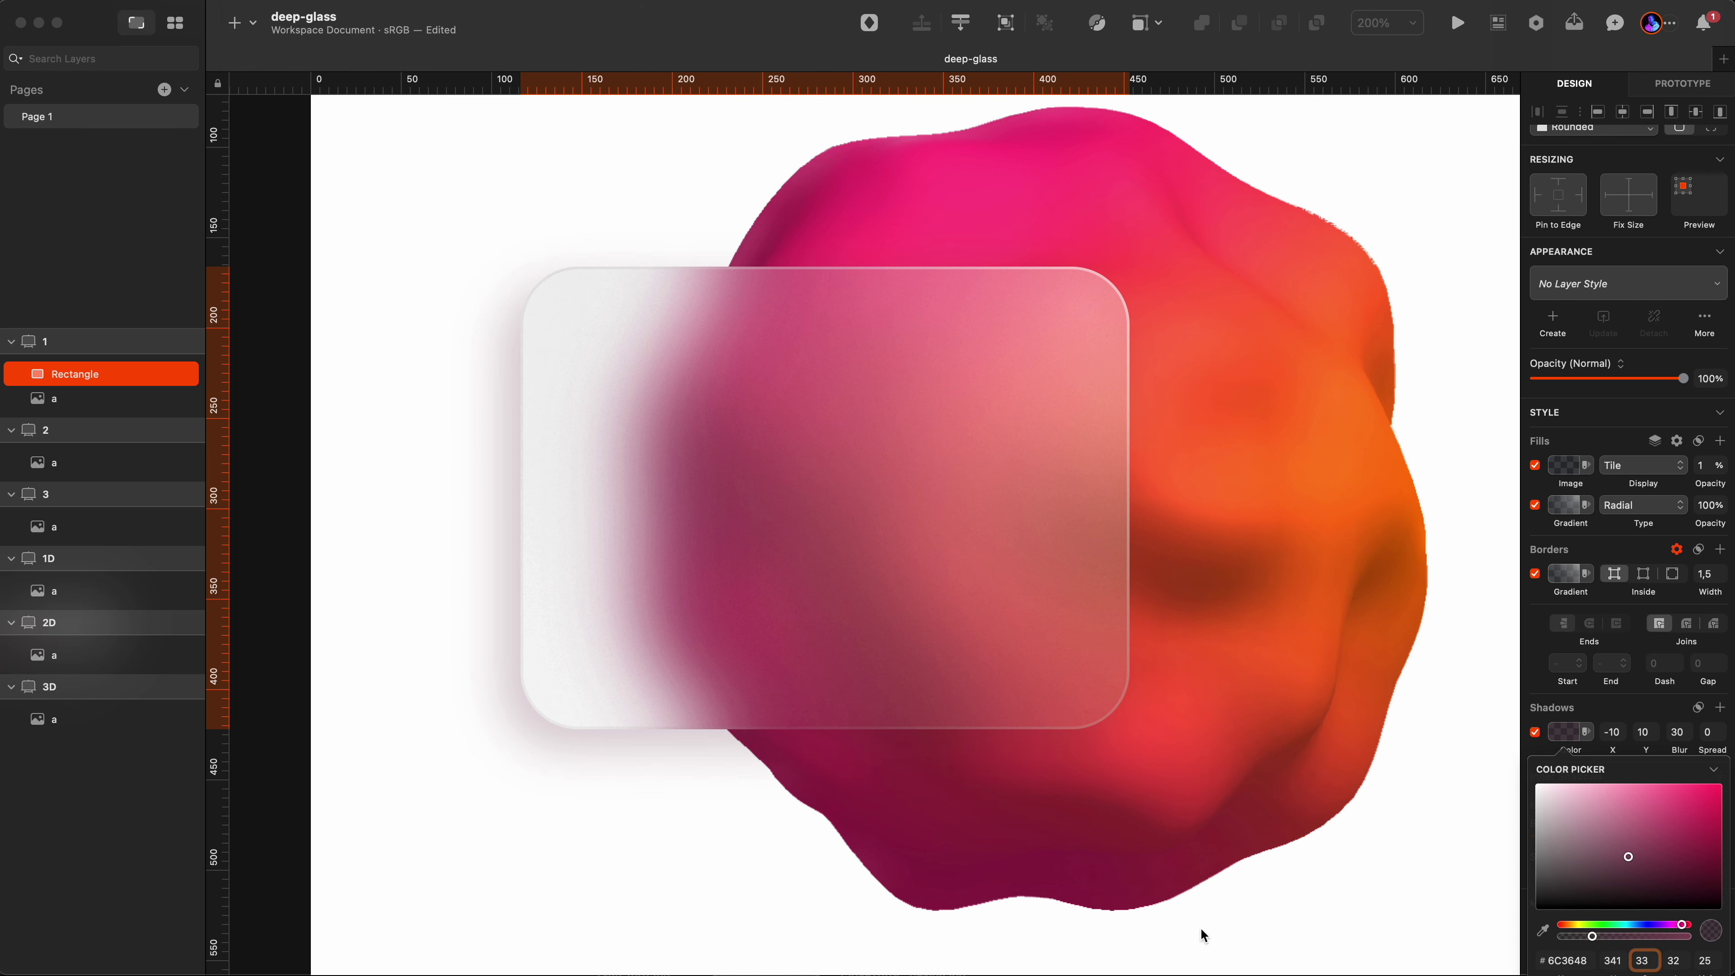
pyautogui.click(274, 807)
# - Copy the glass rectangle from artboard 1 and paste it onto artboard 2, placing it over the dark folds
pyautogui.press('super+minus')
pyautogui.press('super+minus')
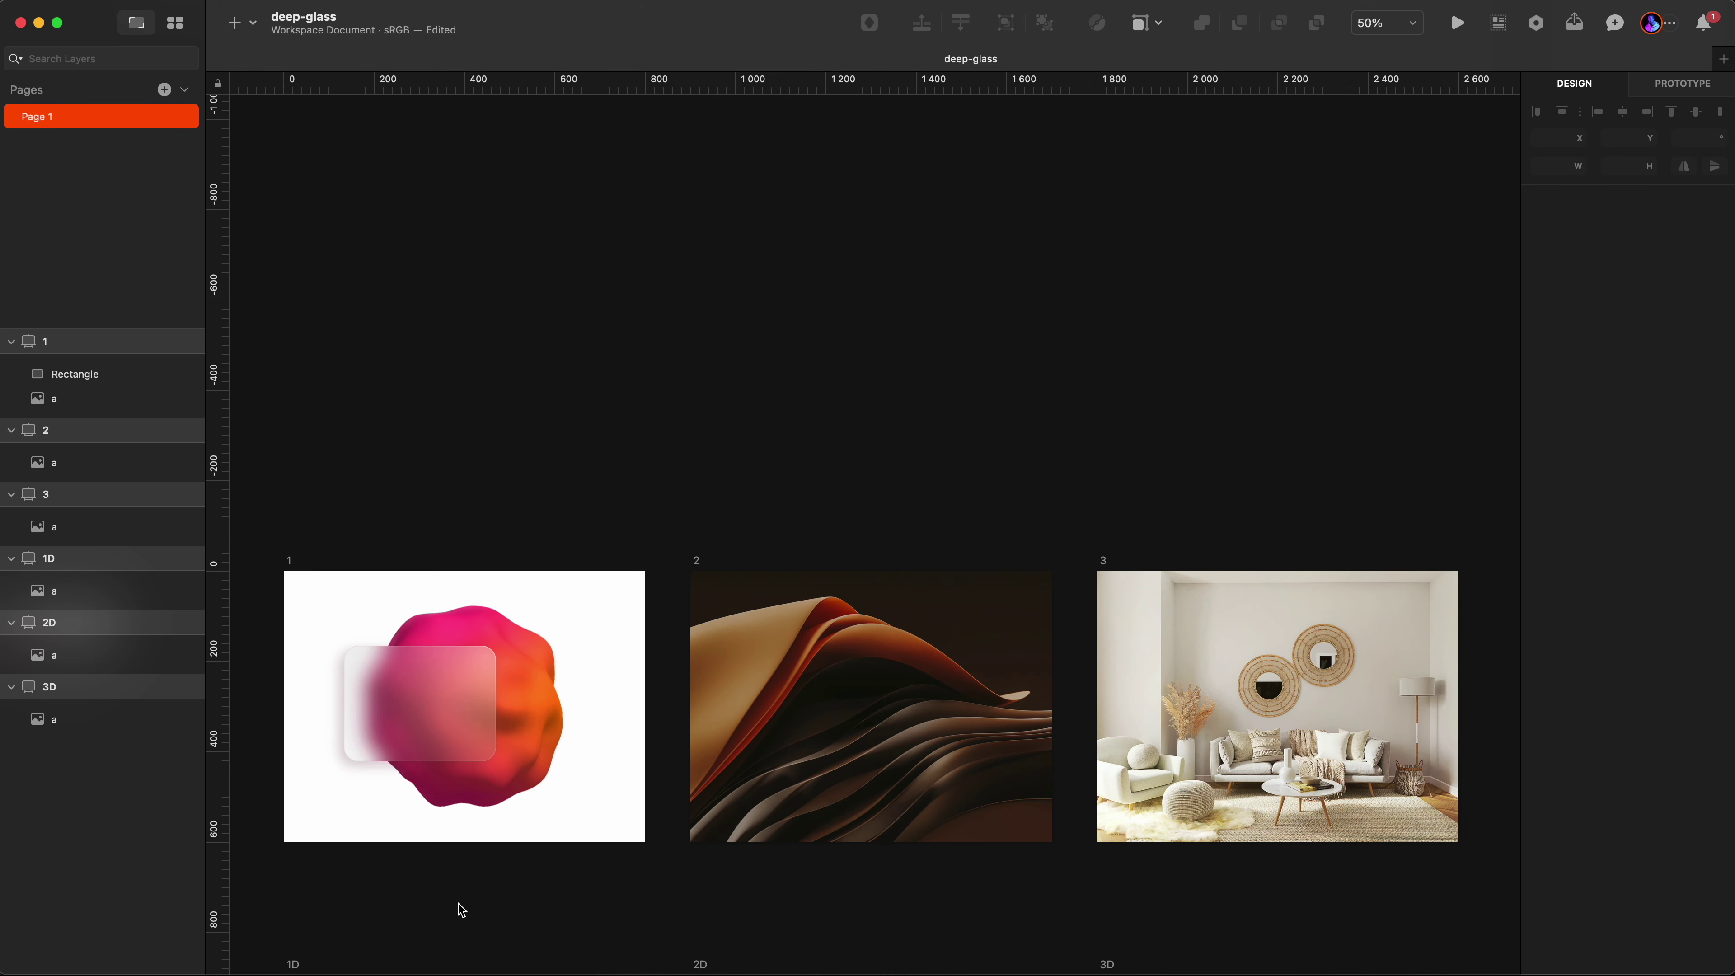
pyautogui.press('super+plus')
pyautogui.press('Tab')
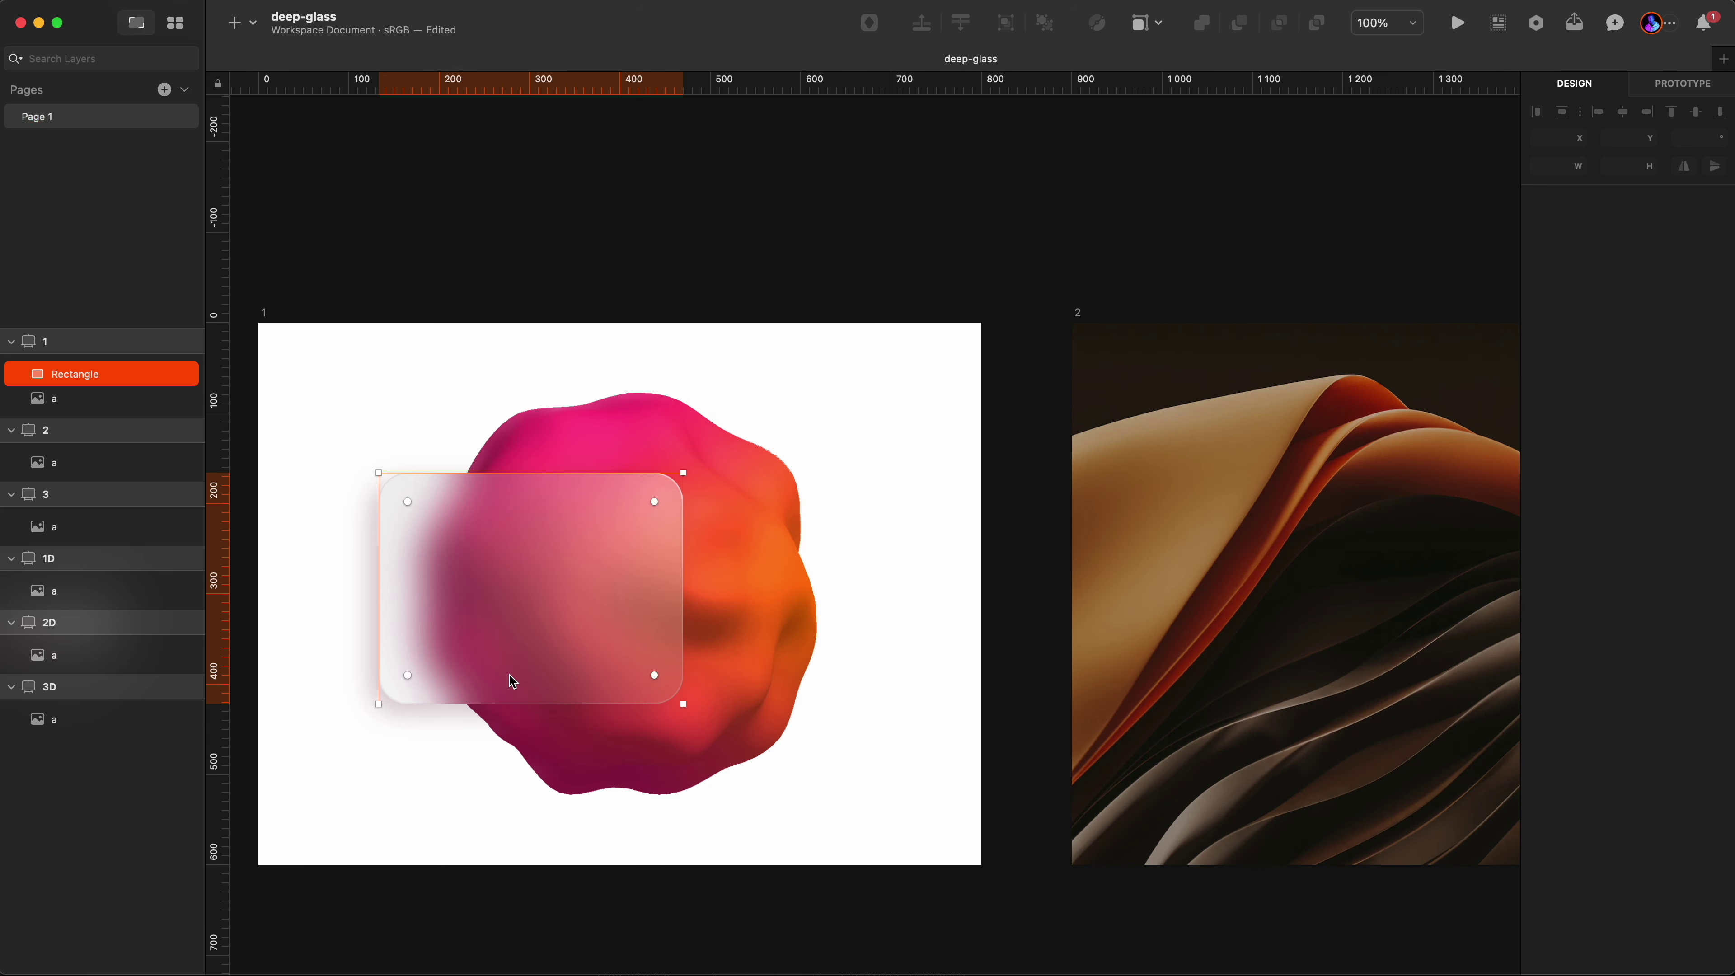
pyautogui.hscroll(10, 564, 823)
pyautogui.press('super+plus')
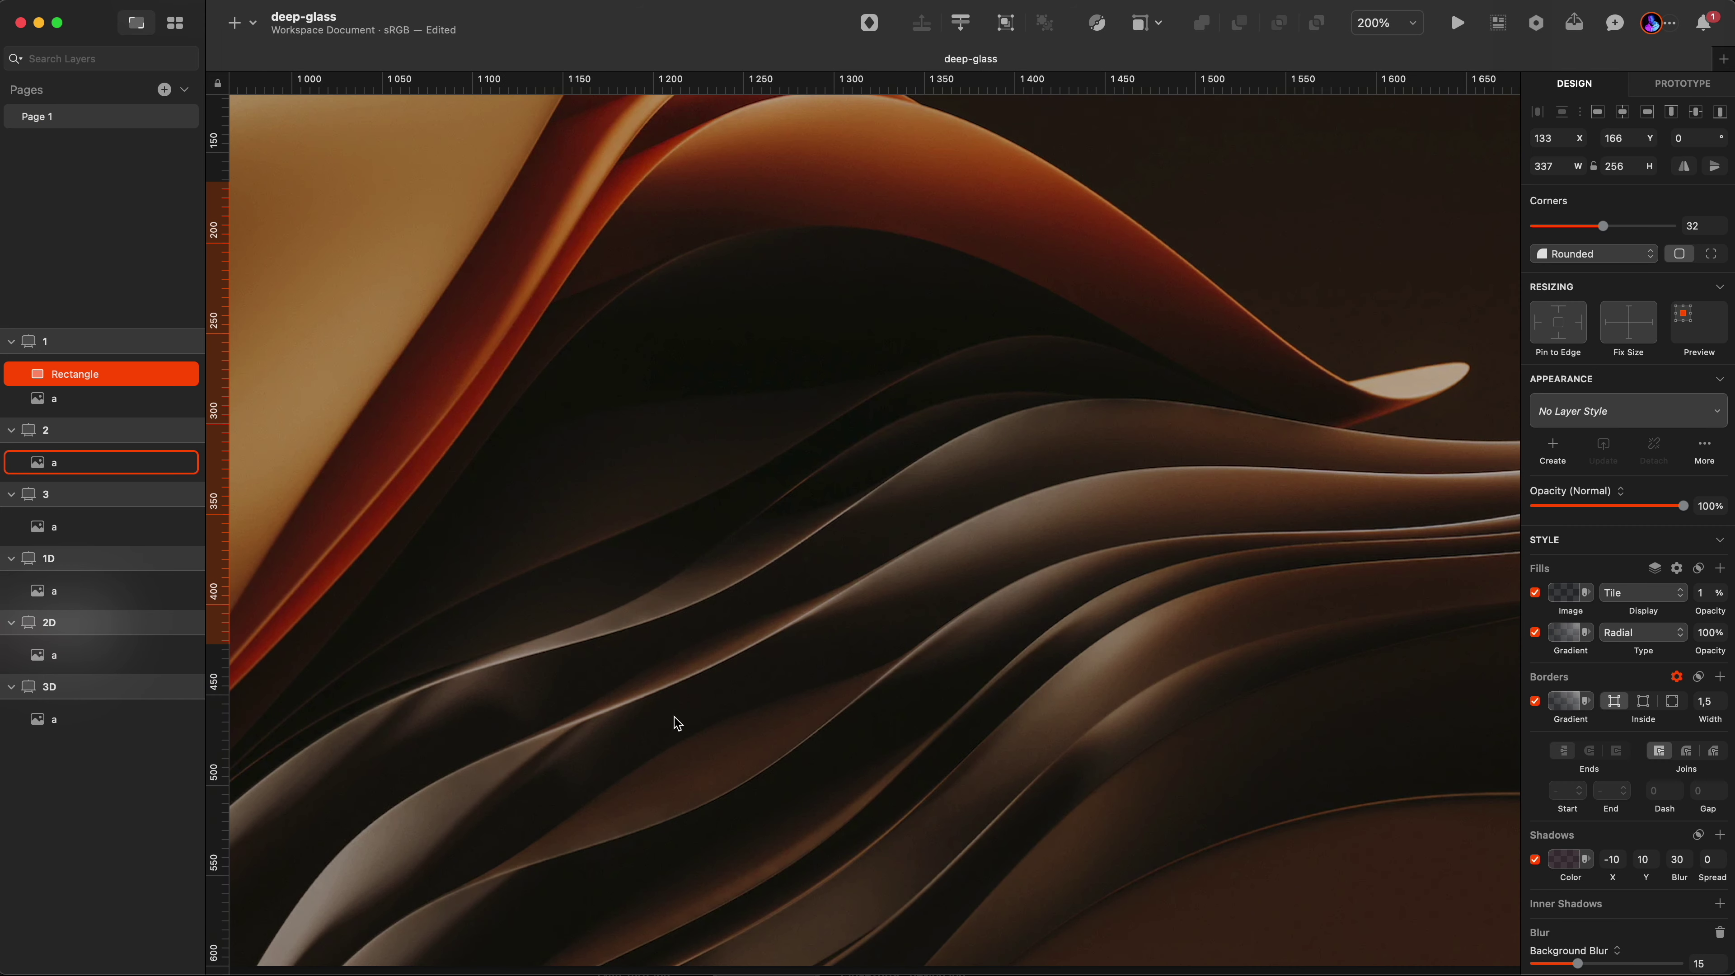
pyautogui.click(675, 723)
pyautogui.press('super+v')
pyautogui.moveTo(696, 581); pyautogui.dragTo(881, 639)
# - Change the pasted card's shadow colour to 262224 and move the card to about X 186, Y 217
pyautogui.click(1567, 861)
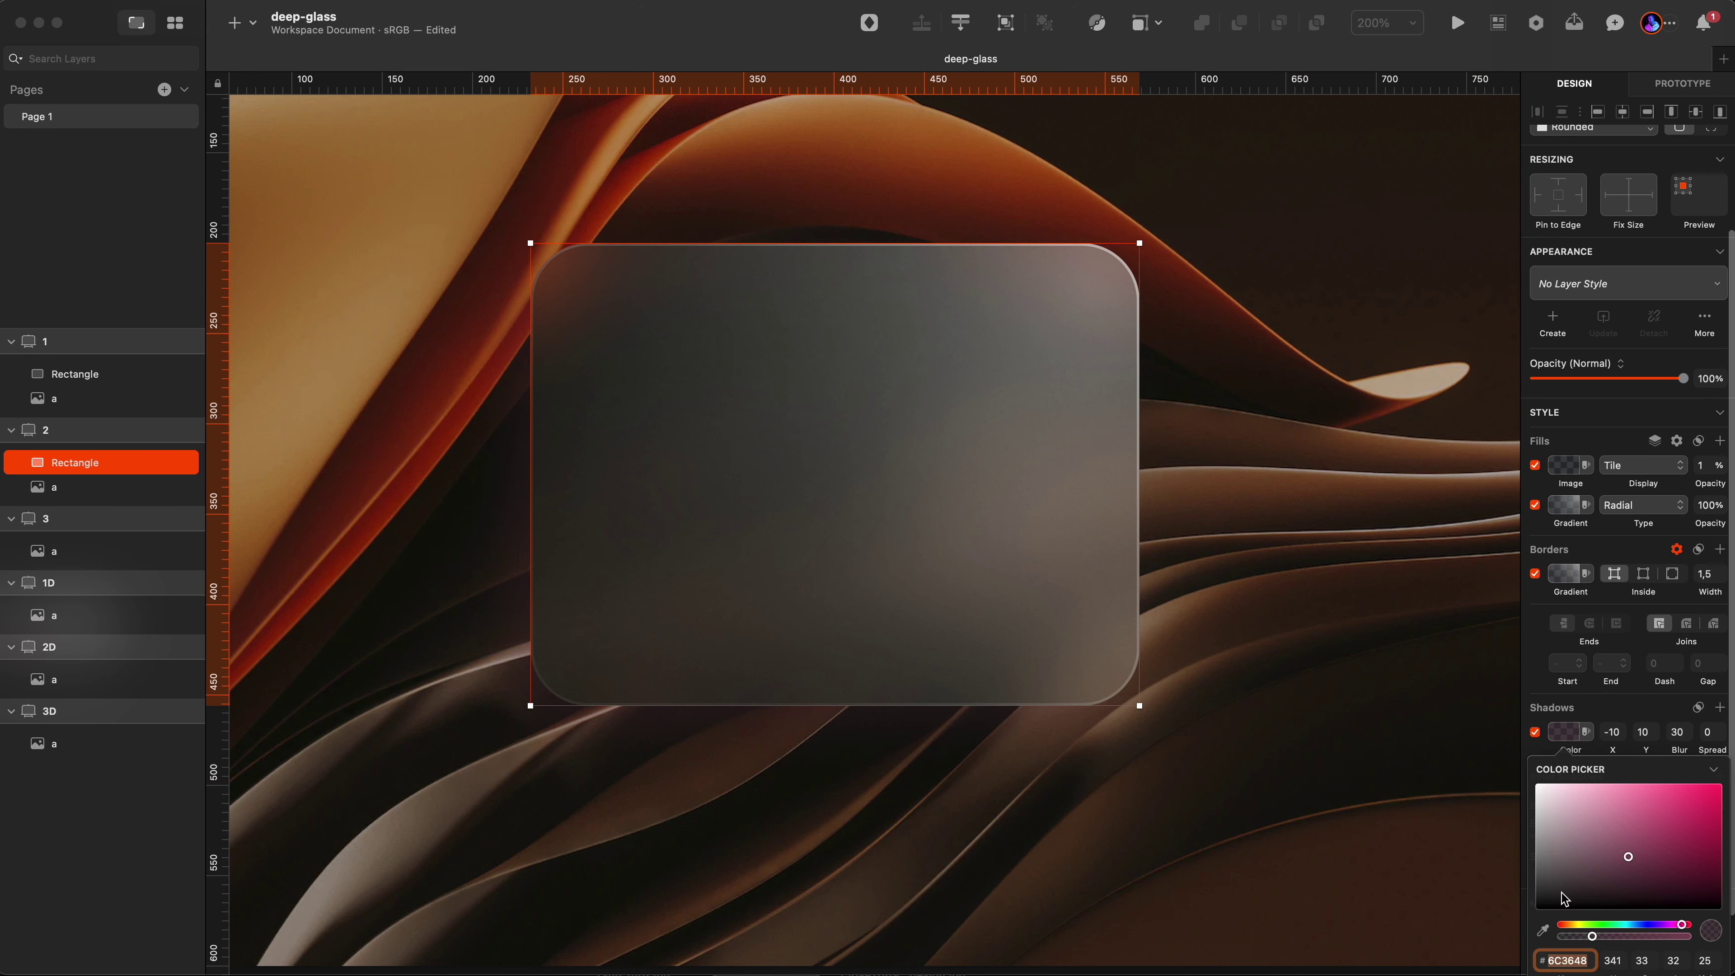
pyautogui.click(1556, 892)
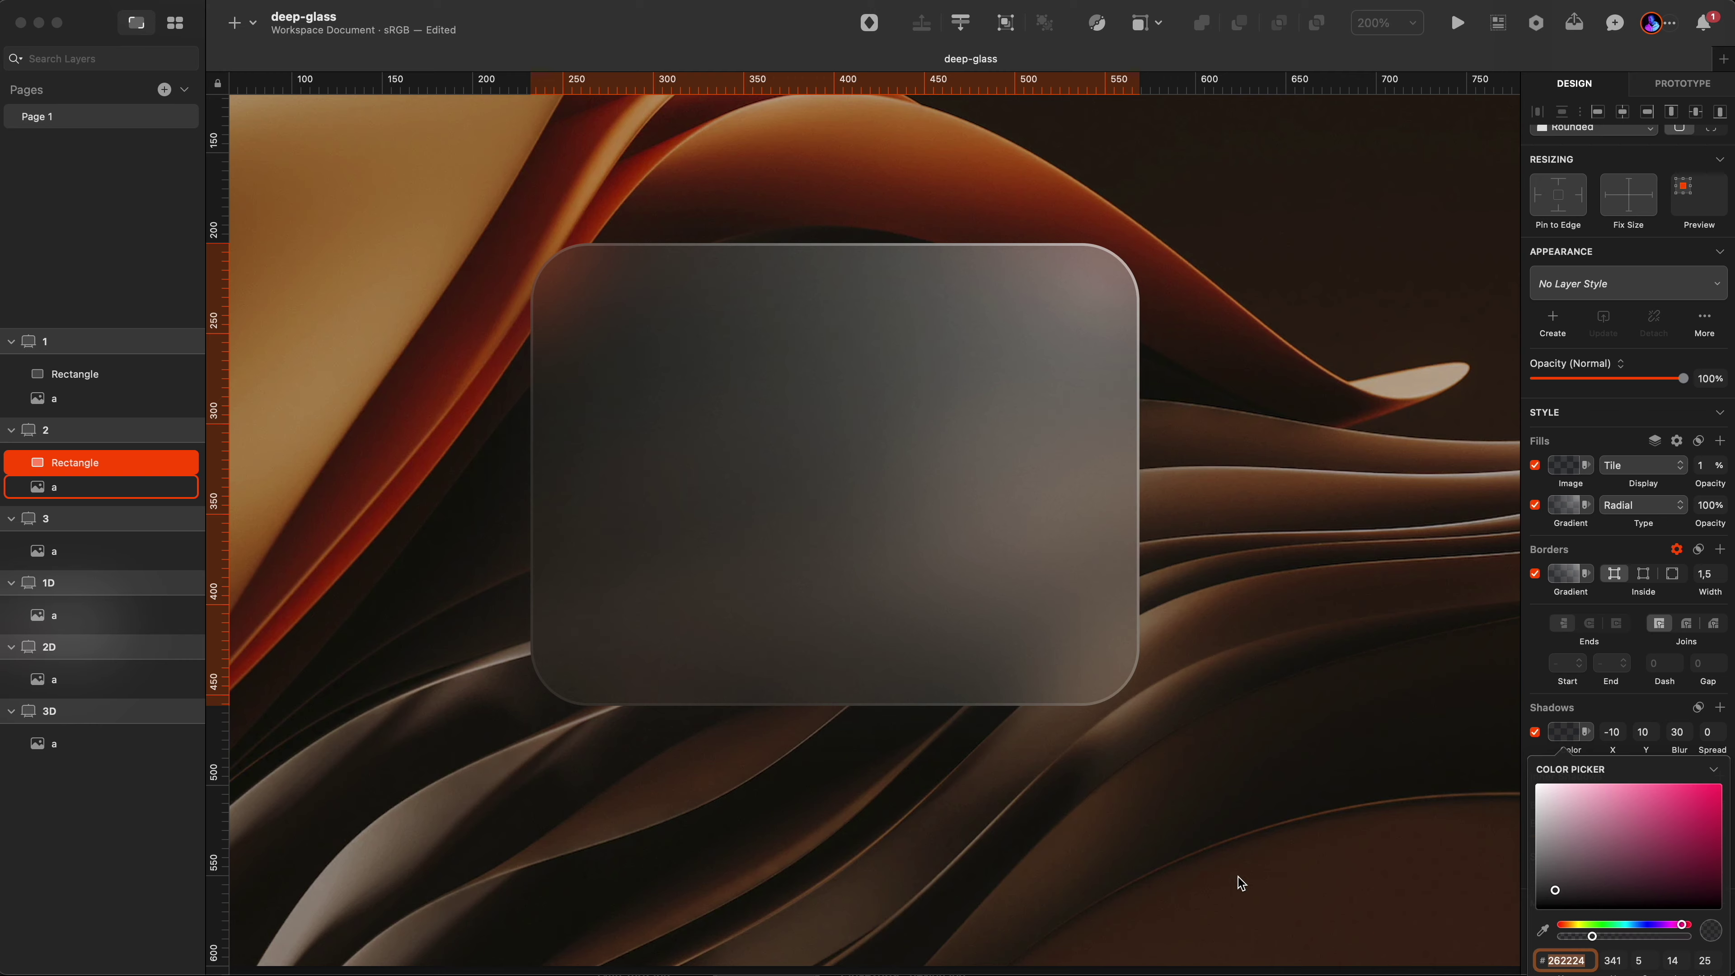
pyautogui.click(1038, 667)
pyautogui.scroll(-3, 1010, 629)
pyautogui.moveTo(988, 567); pyautogui.dragTo(997, 543)
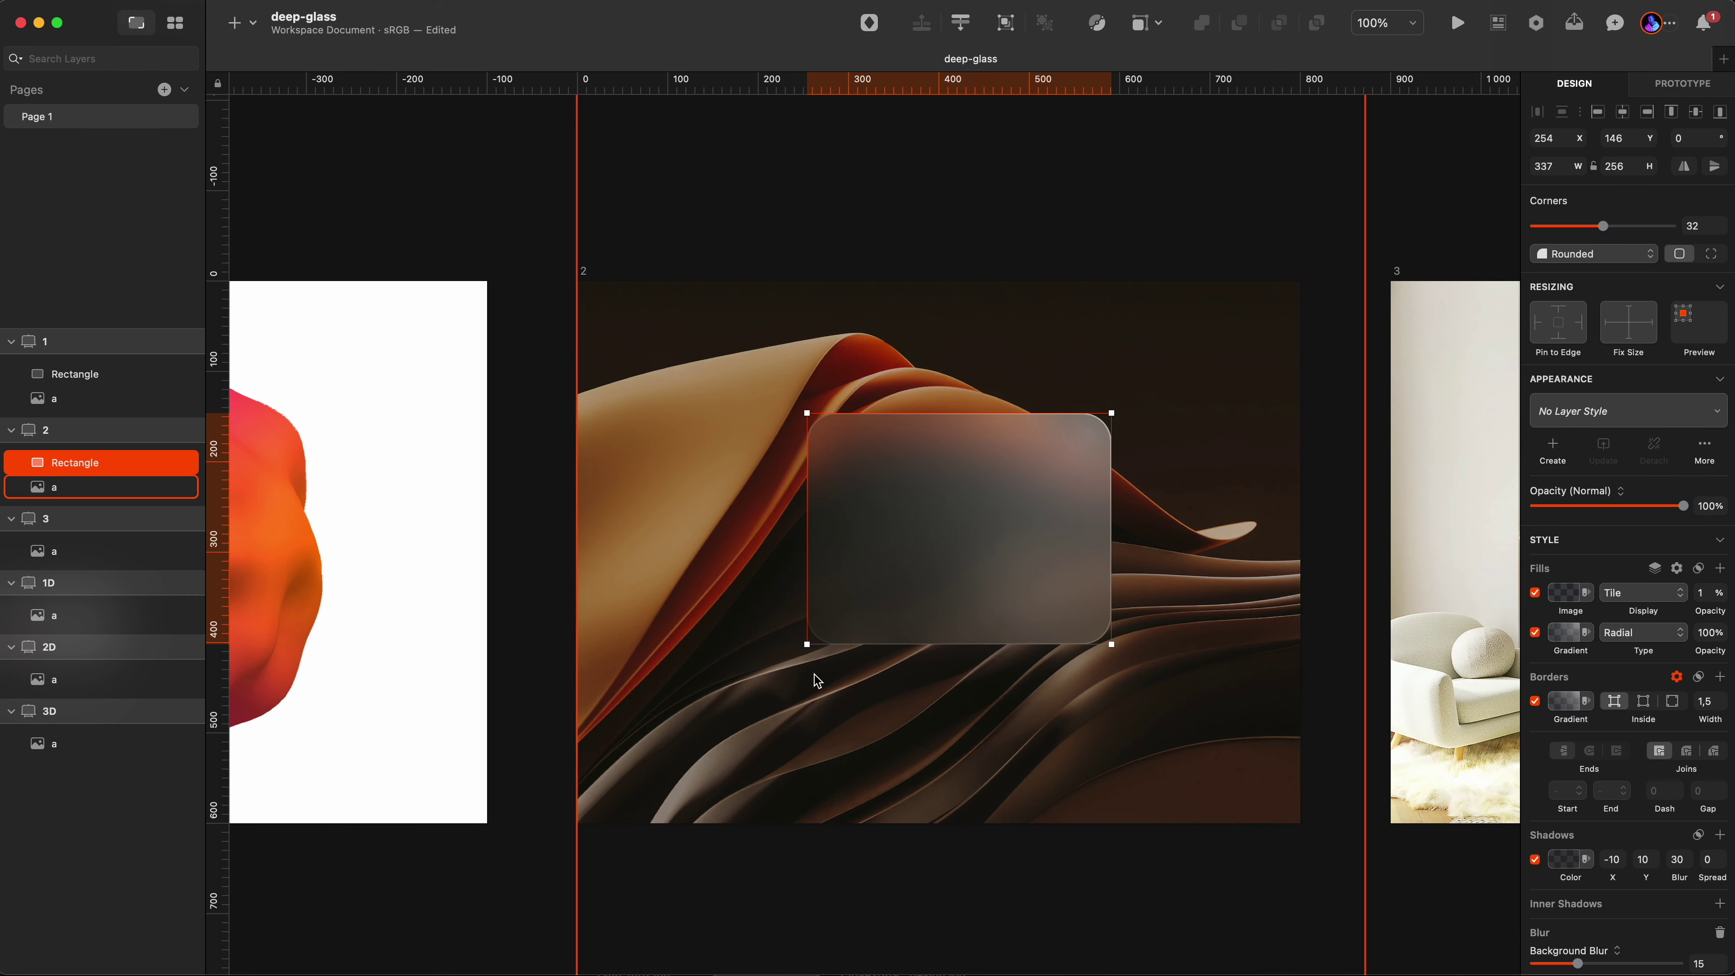
pyautogui.moveTo(977, 592); pyautogui.dragTo(915, 655)
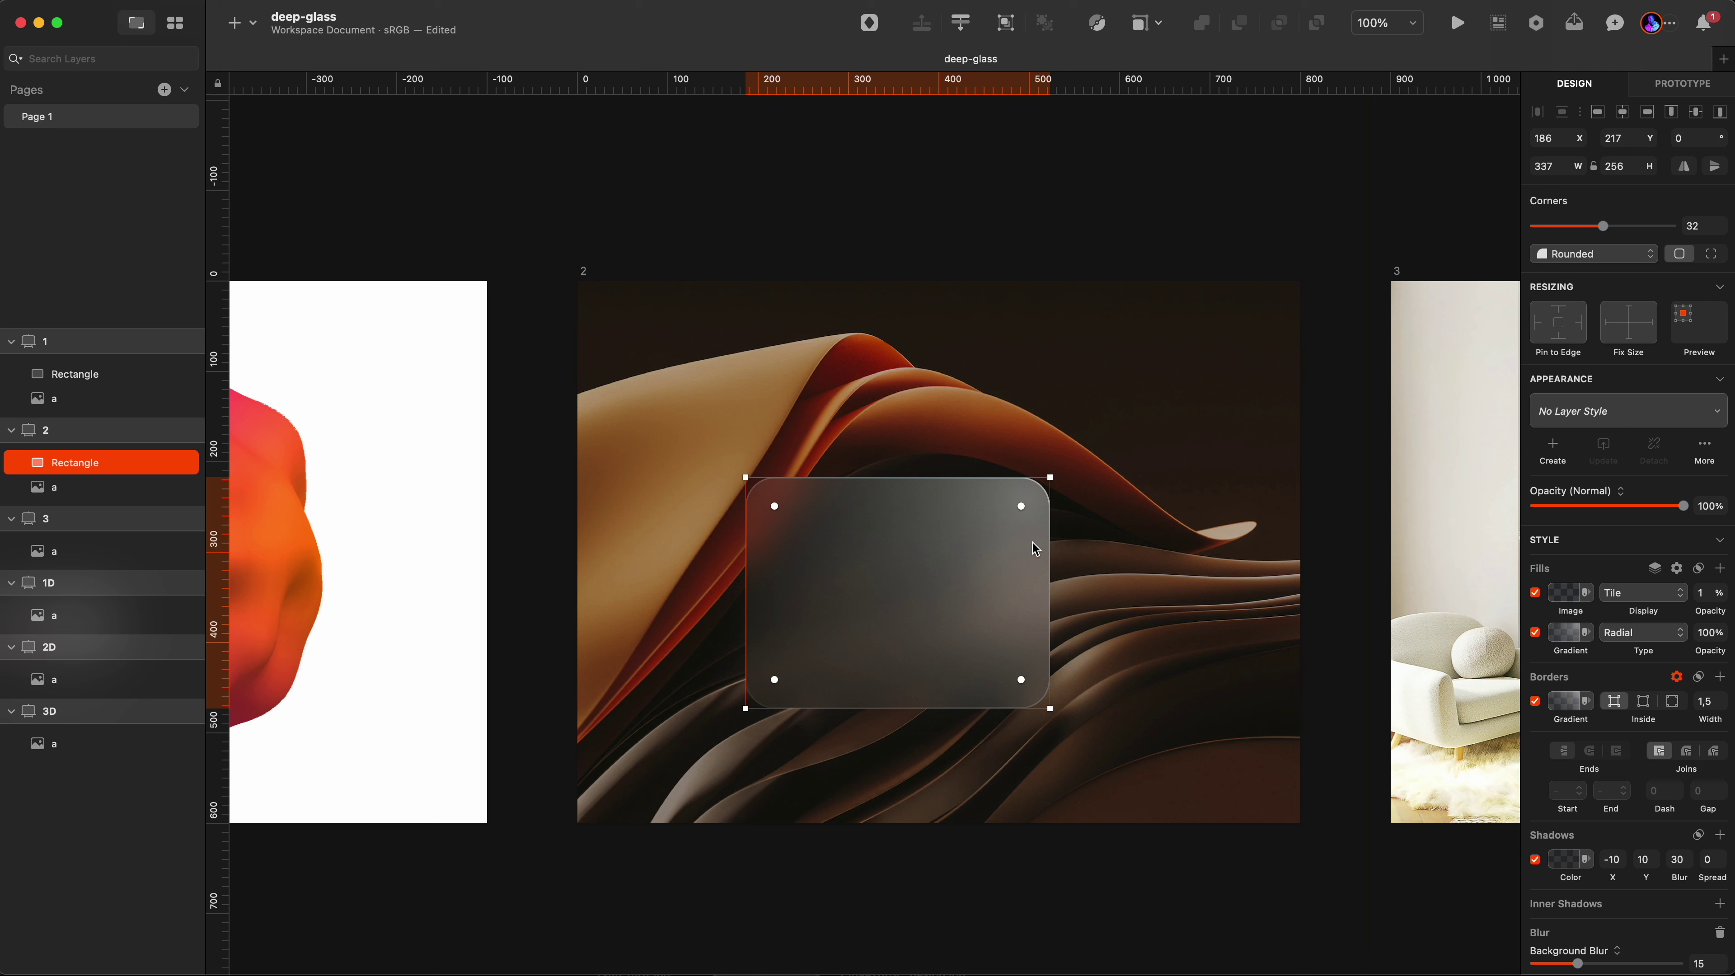
# - Reposition the card's radial fill gradient so it starts at the middle of the right edge and ends beyond the left edge
pyautogui.click(1583, 630)
pyautogui.moveTo(1026, 497); pyautogui.dragTo(1037, 587)
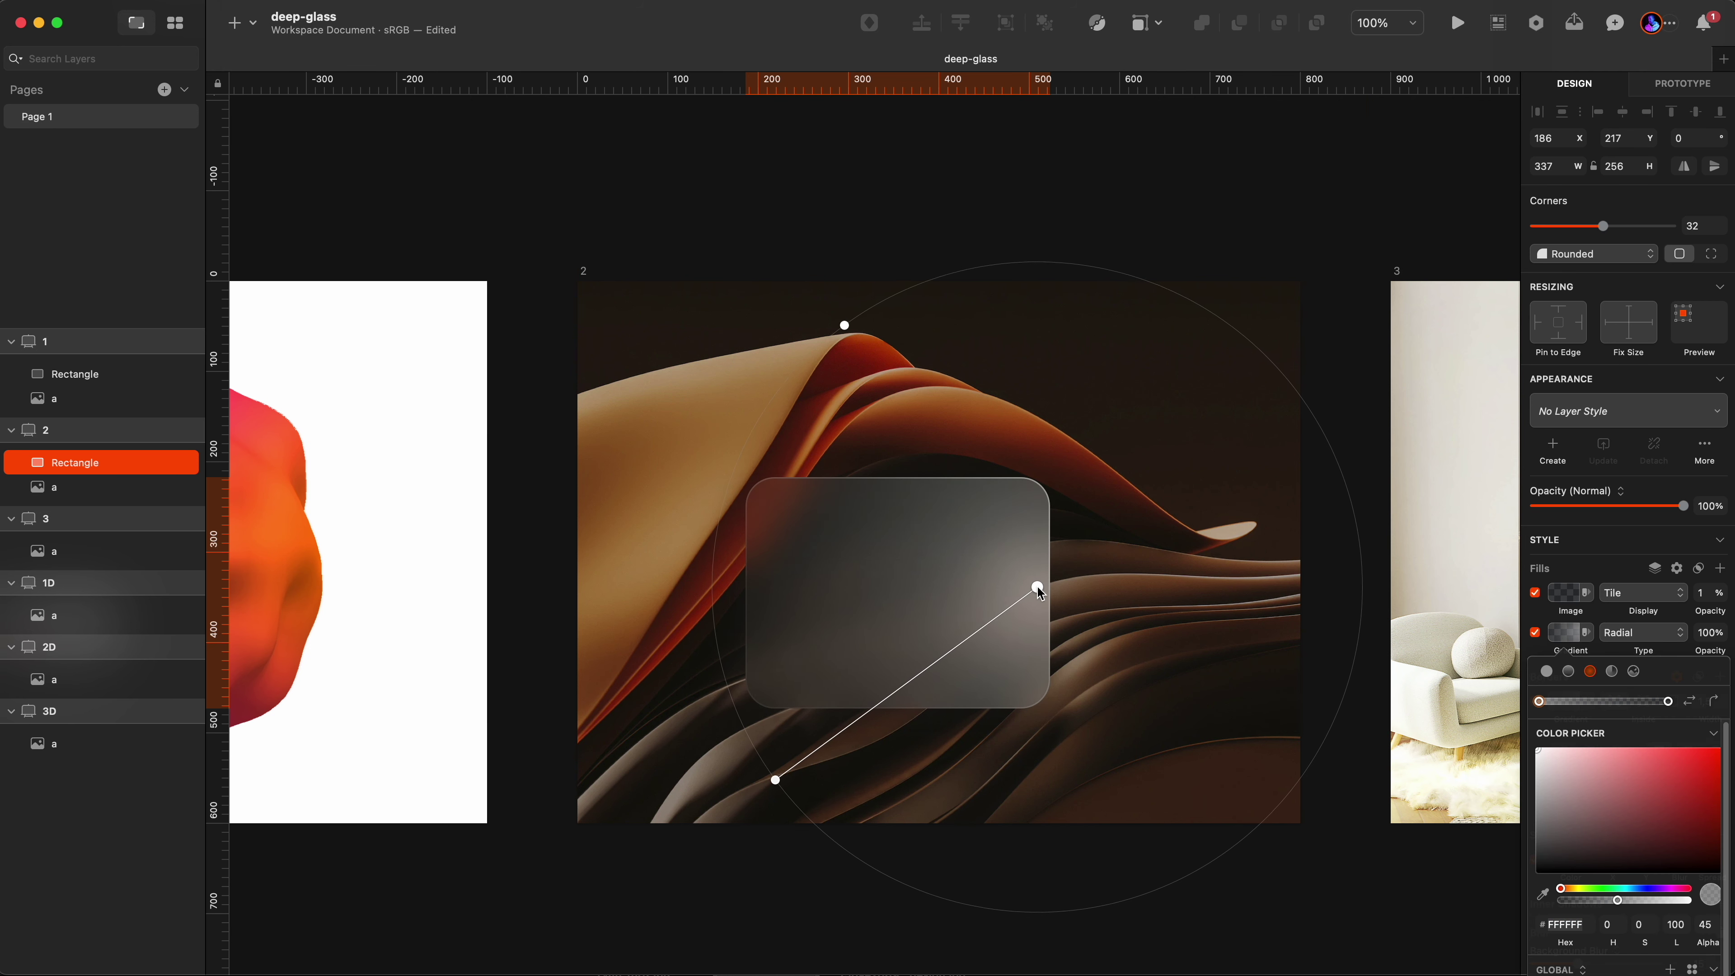
pyautogui.moveTo(776, 779); pyautogui.dragTo(699, 592)
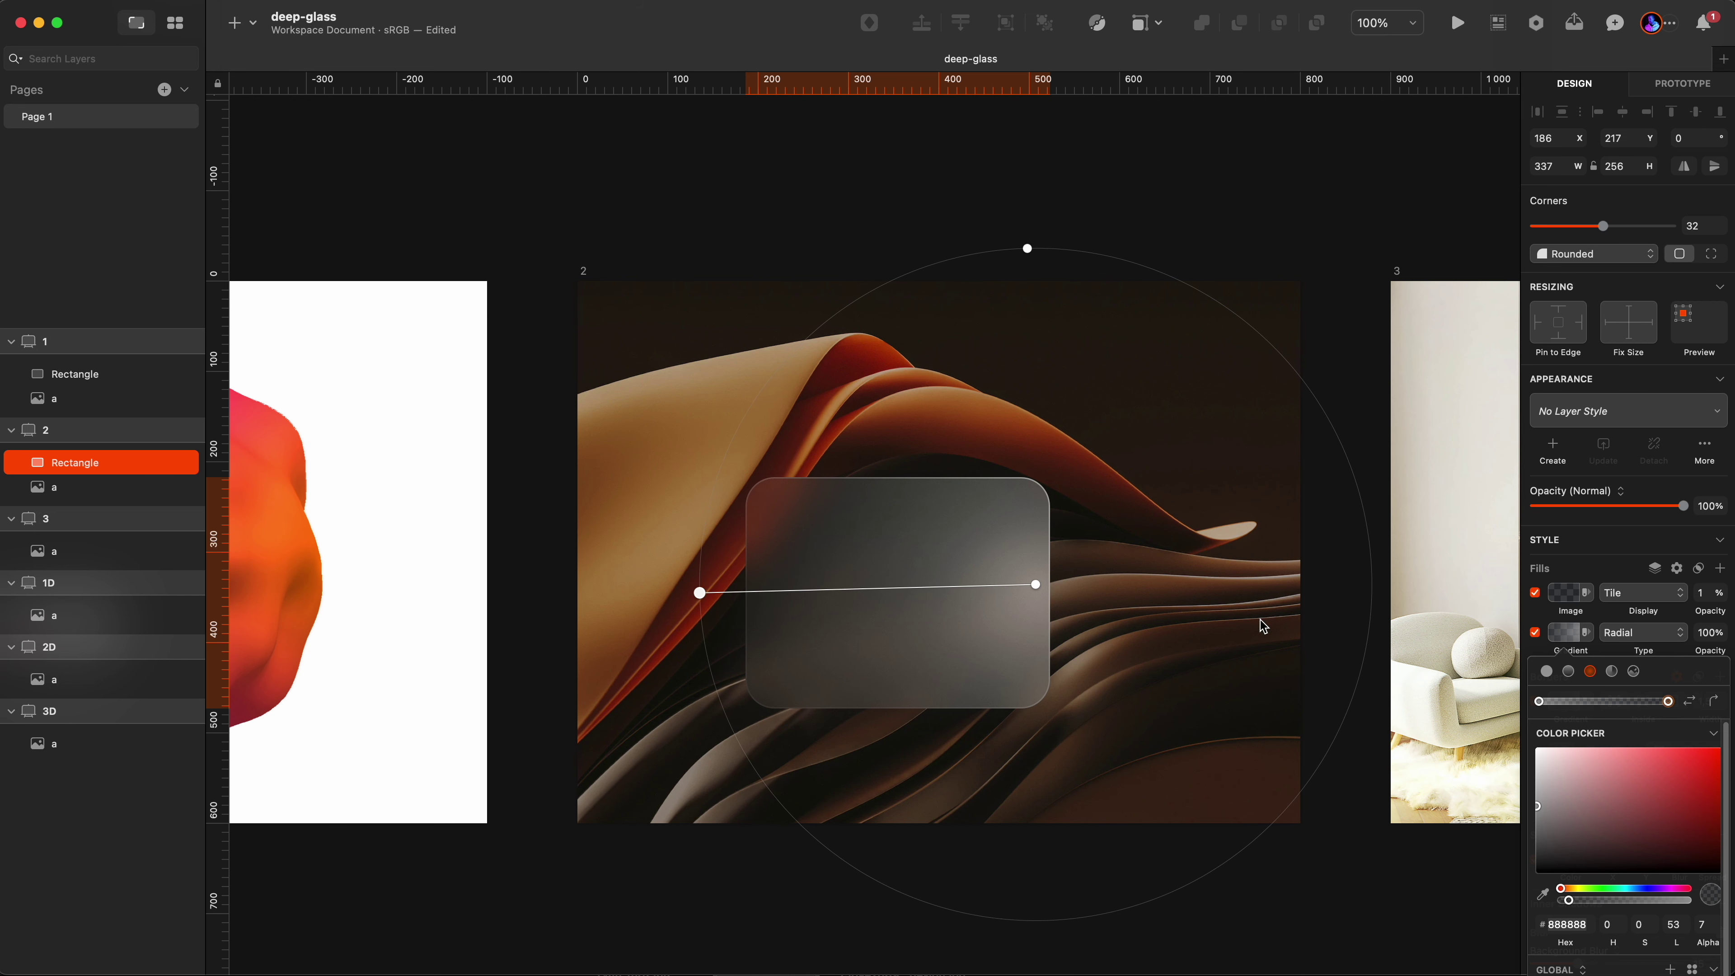
pyautogui.click(1565, 593)
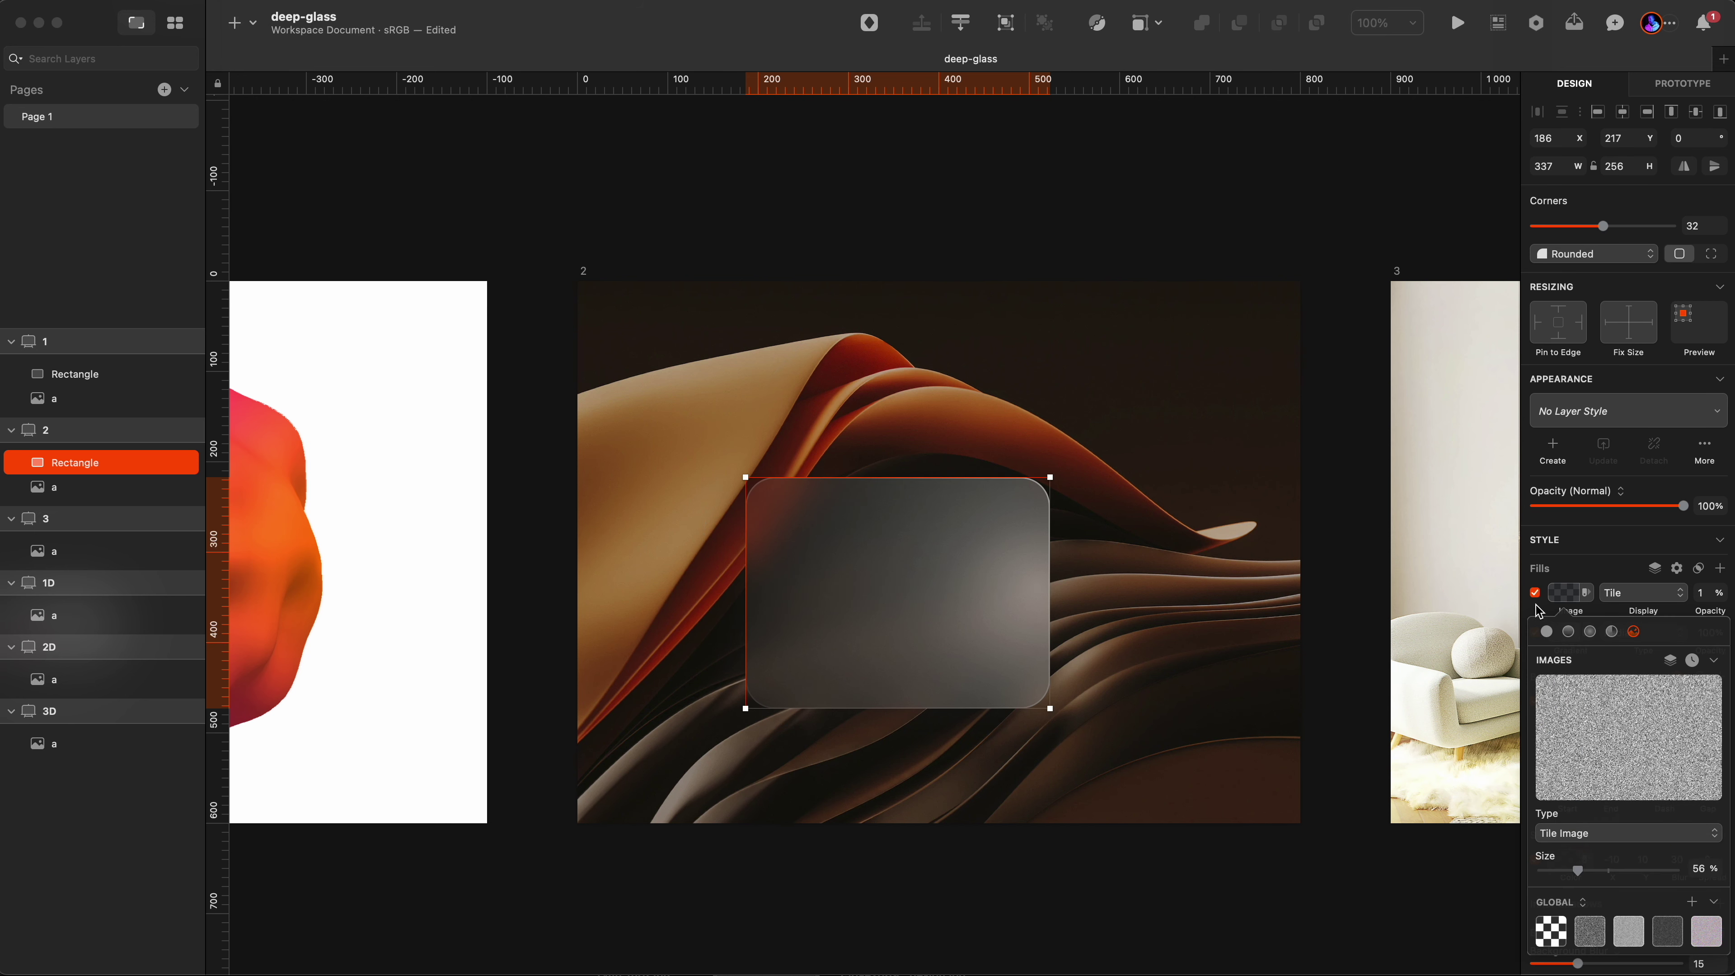
pyautogui.click(1571, 599)
# - Run the card's border gradient horizontally from the right edge to just past the left edge and set the border width to 1
pyautogui.click(1564, 700)
pyautogui.moveTo(1029, 482); pyautogui.dragTo(1041, 579)
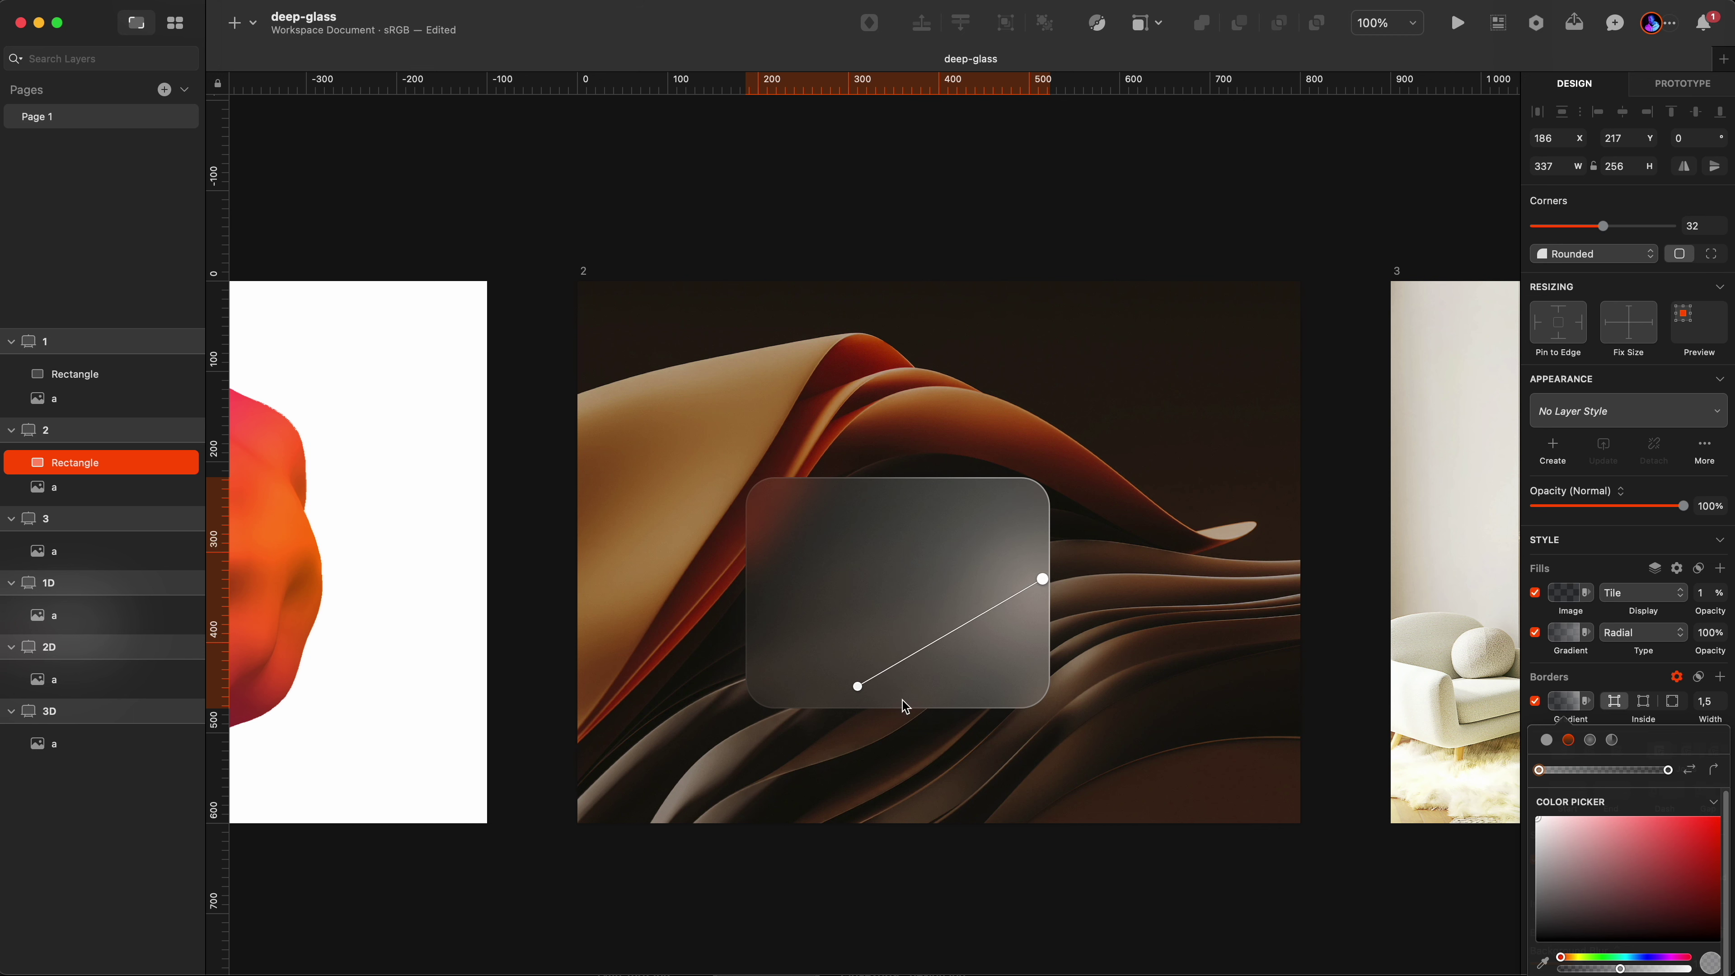
pyautogui.moveTo(858, 687); pyautogui.dragTo(935, 581)
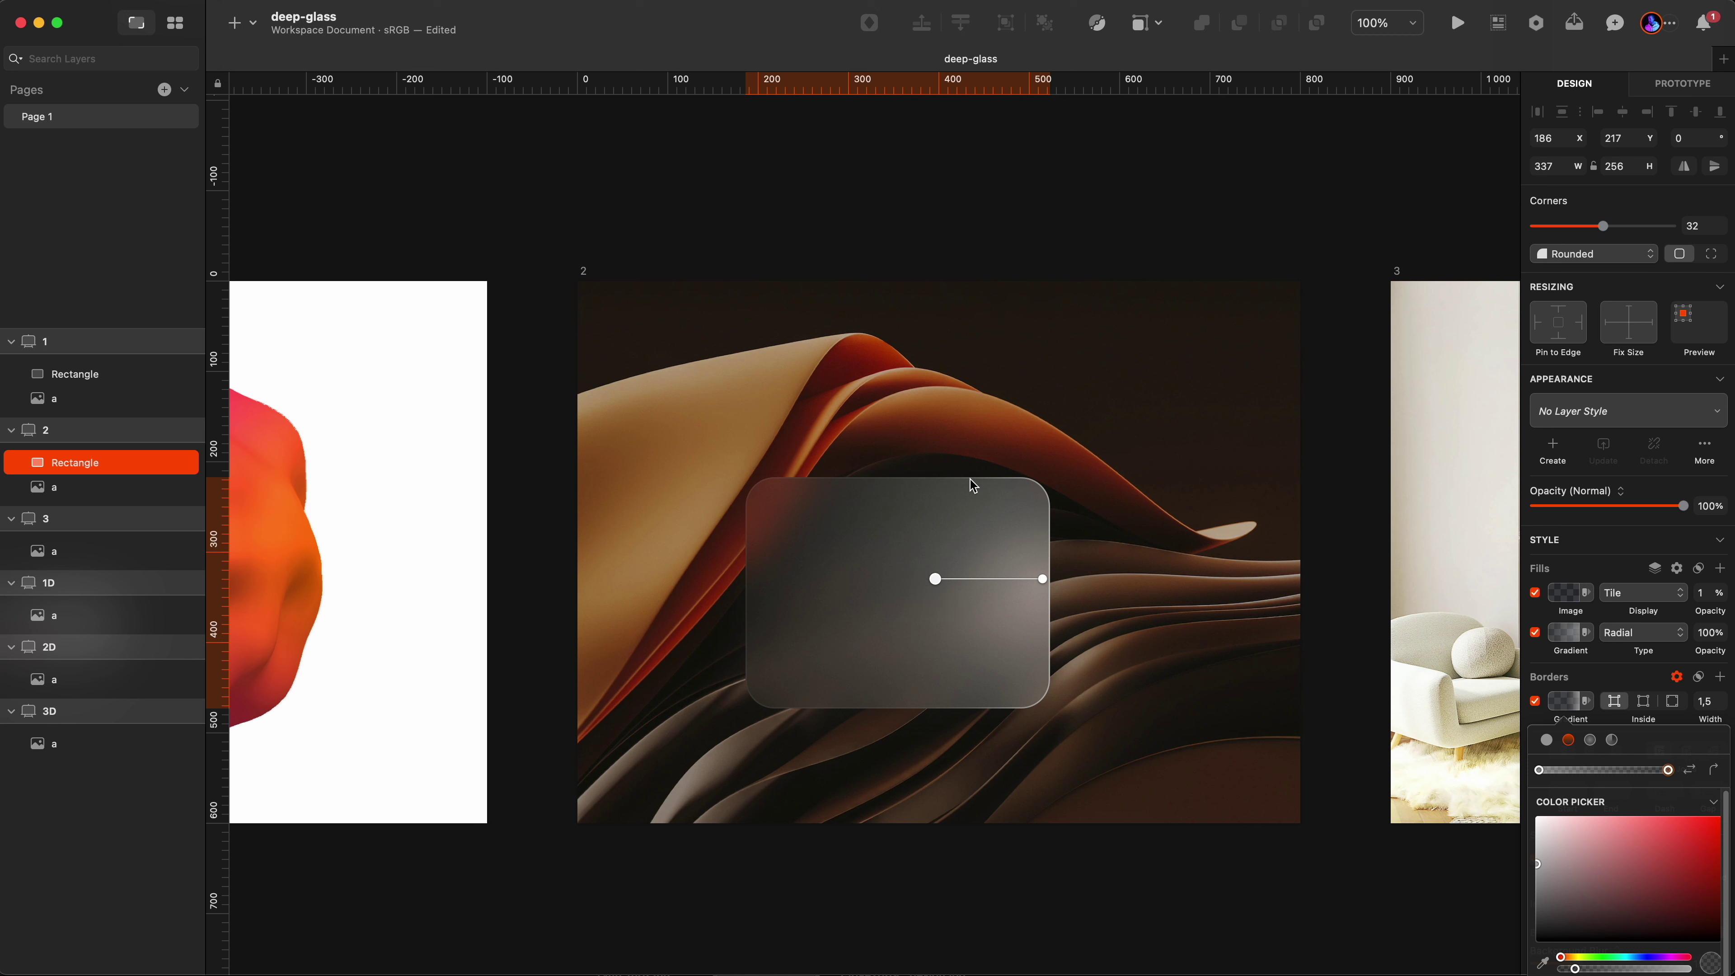
pyautogui.moveTo(937, 580); pyautogui.dragTo(726, 586)
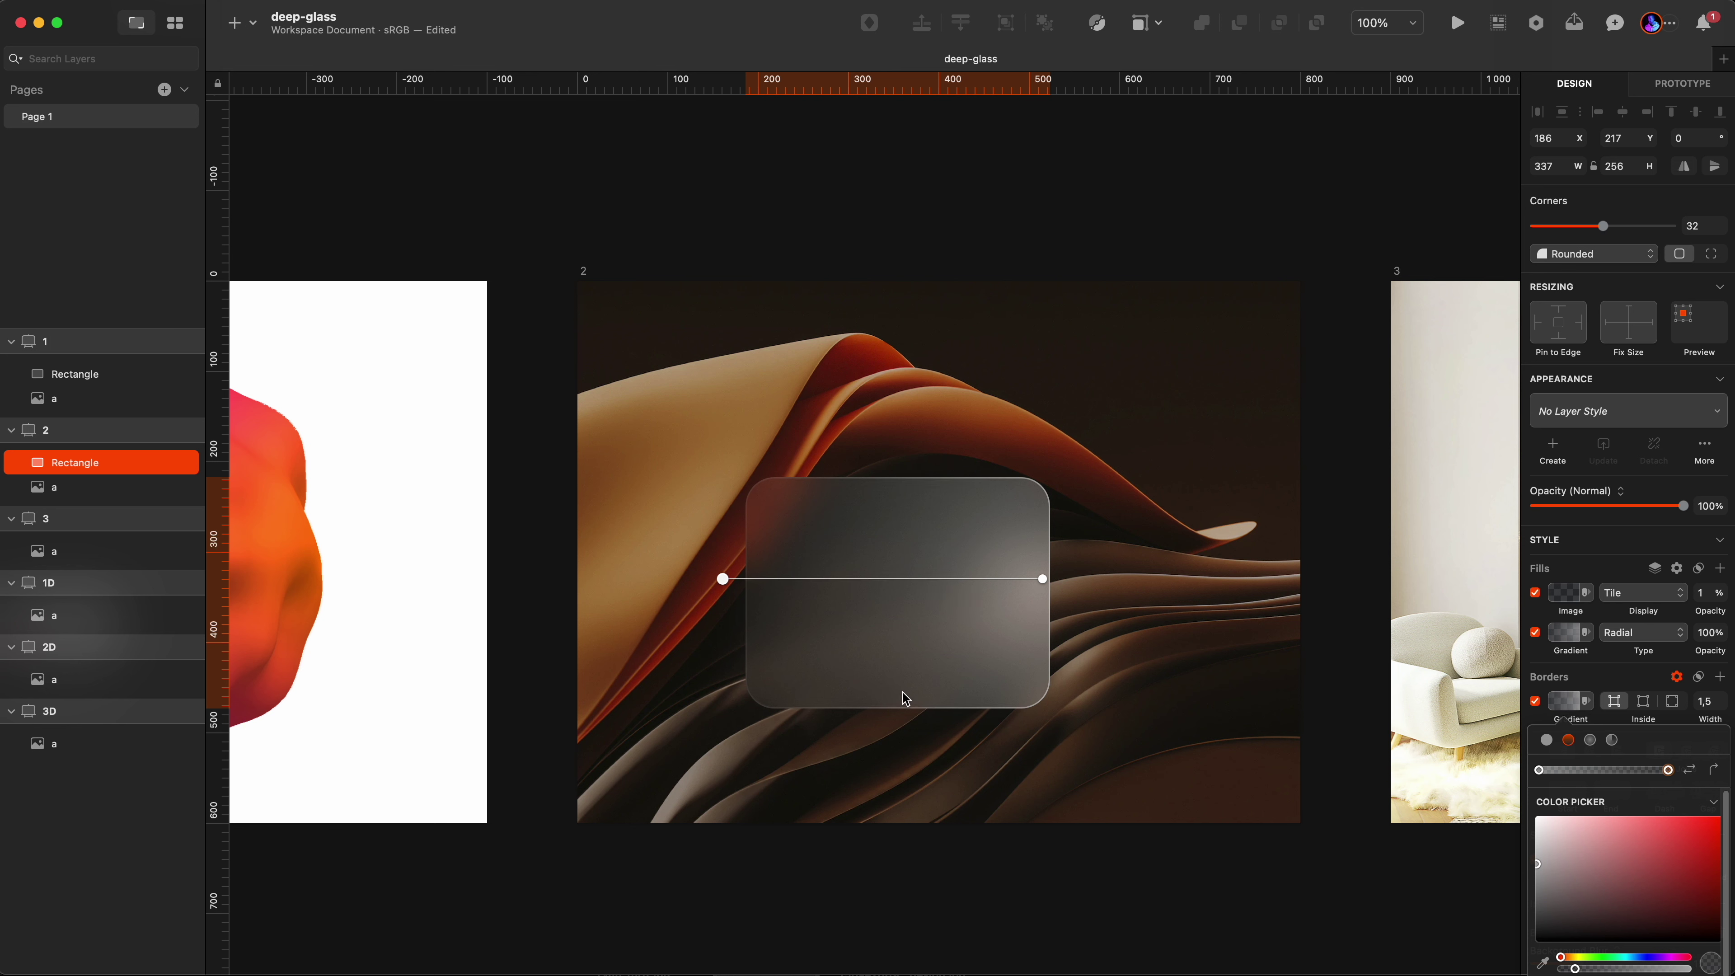
pyautogui.press('Escape')
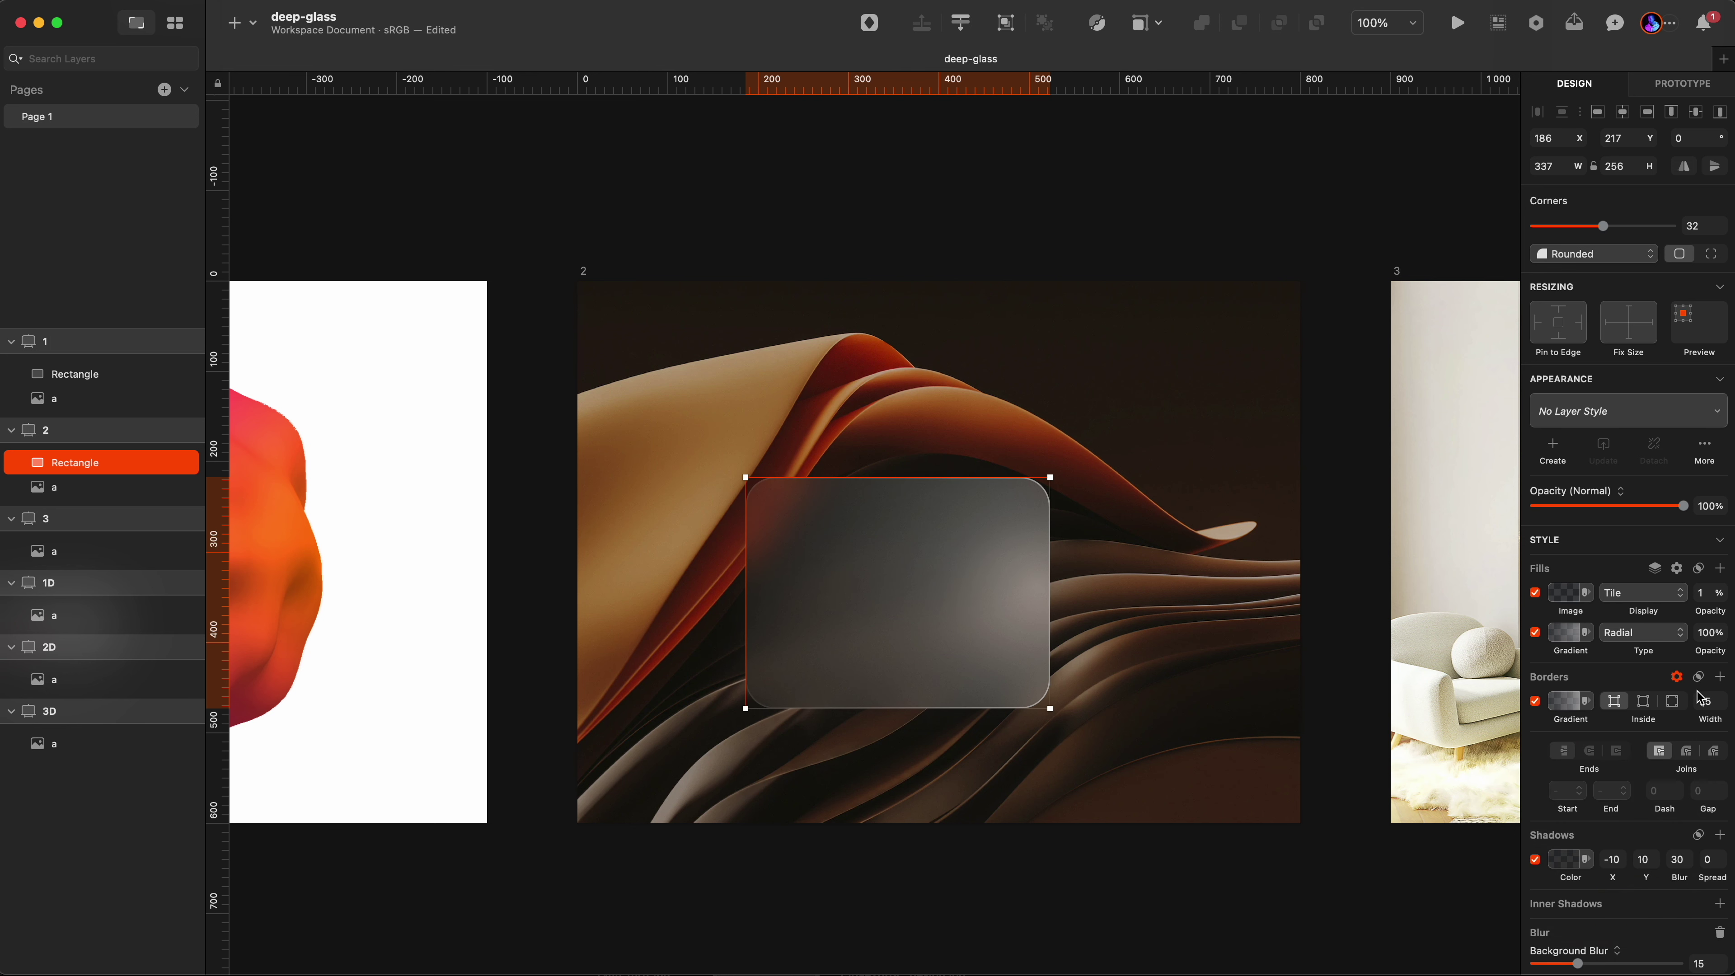
pyautogui.click(1705, 704)
pyautogui.write('1')
pyautogui.press('Tab')
# - Paste a copy of the glass card onto the living room image in artboard 3
pyautogui.hscroll(10, 1070, 896)
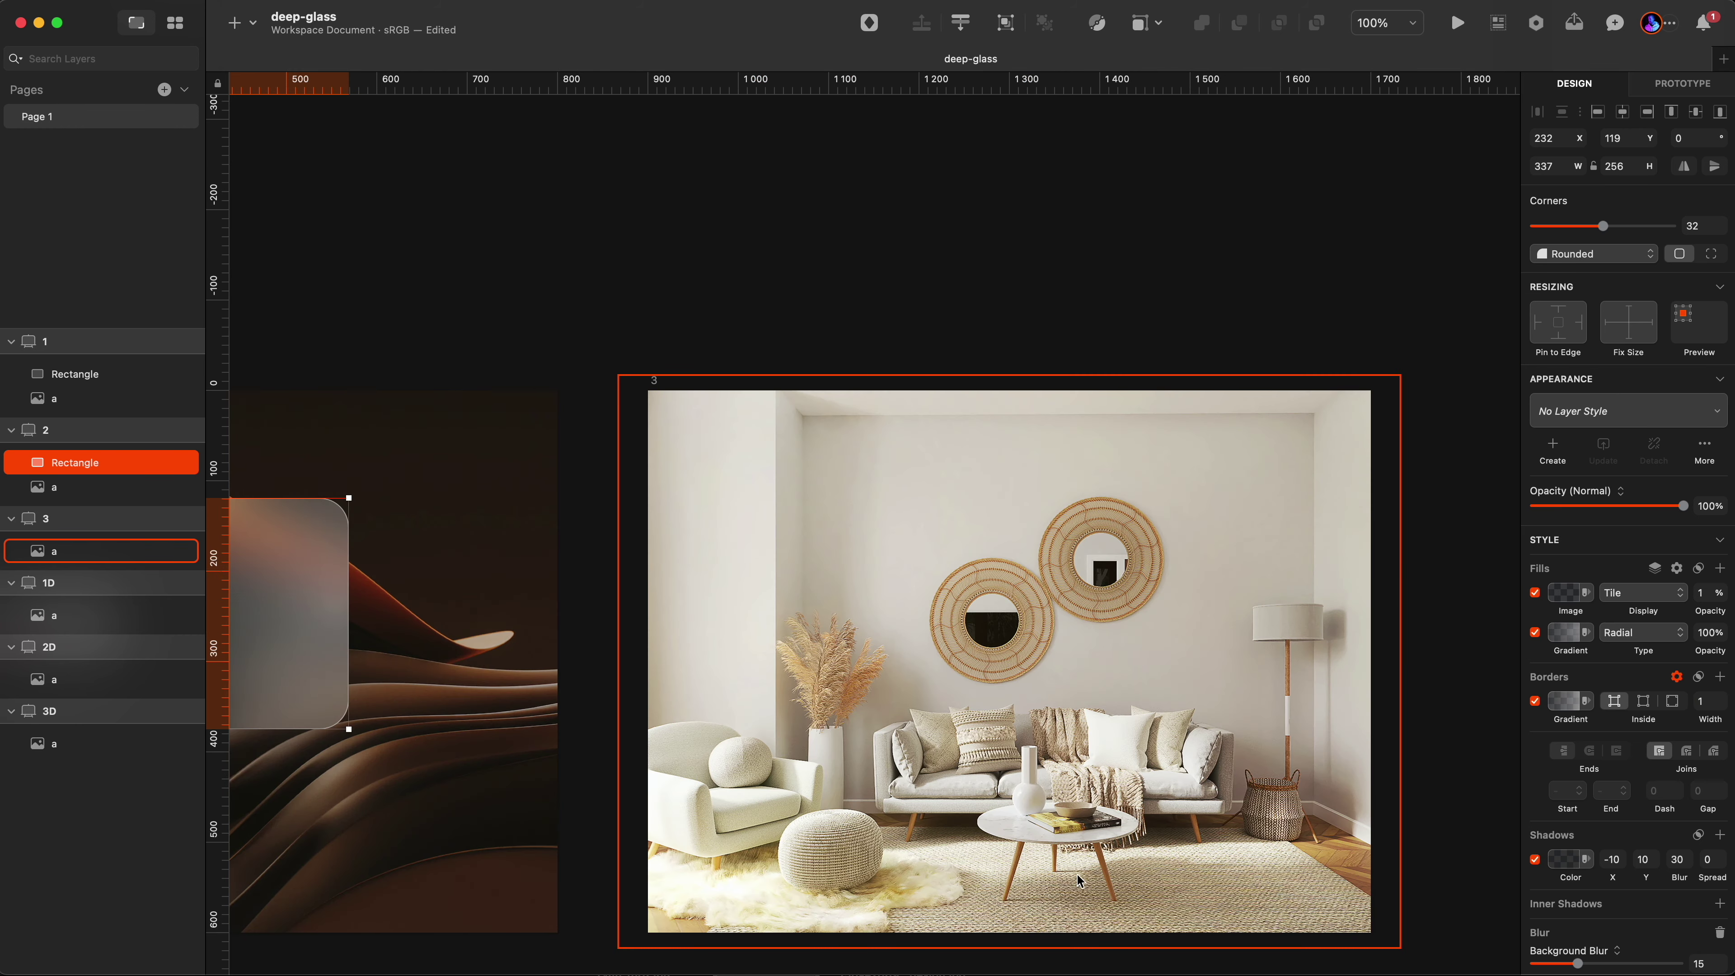
pyautogui.click(1151, 860)
pyautogui.press('super+plus')
pyautogui.press('super+v')
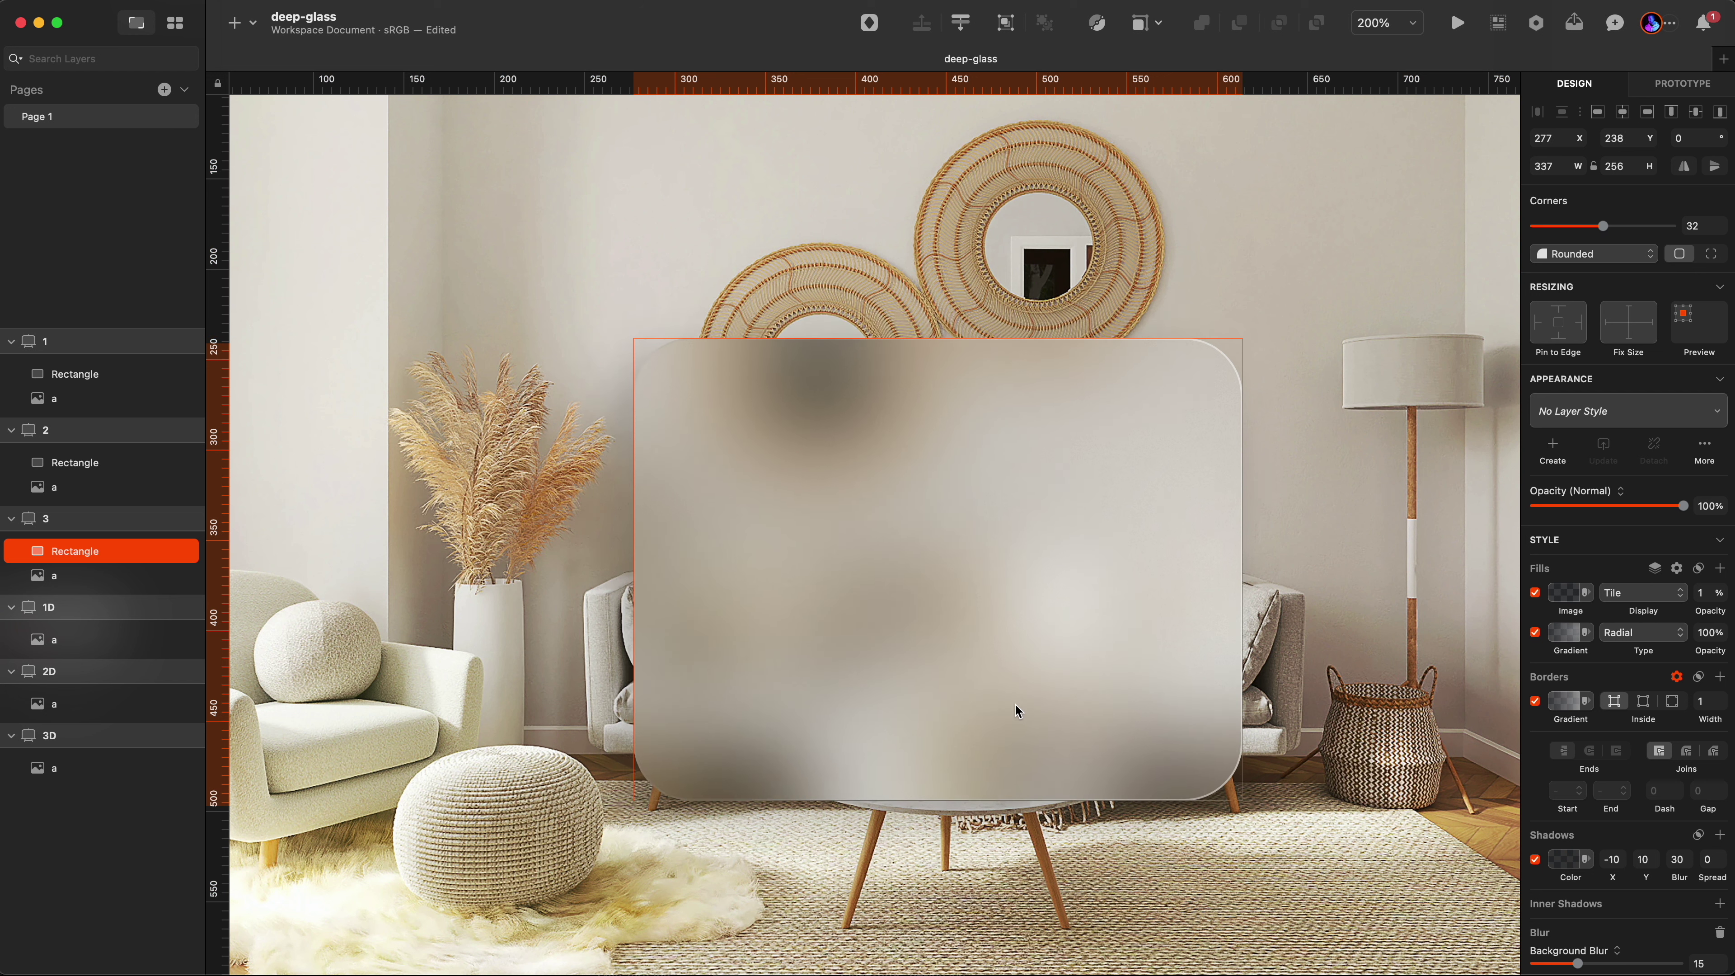
# - Stretch the artboard 3 card to 337 × 325 and place it at about X 274, Y 186
pyautogui.moveTo(1014, 701); pyautogui.dragTo(1015, 764)
pyautogui.moveTo(918, 408); pyautogui.dragTo(933, 280)
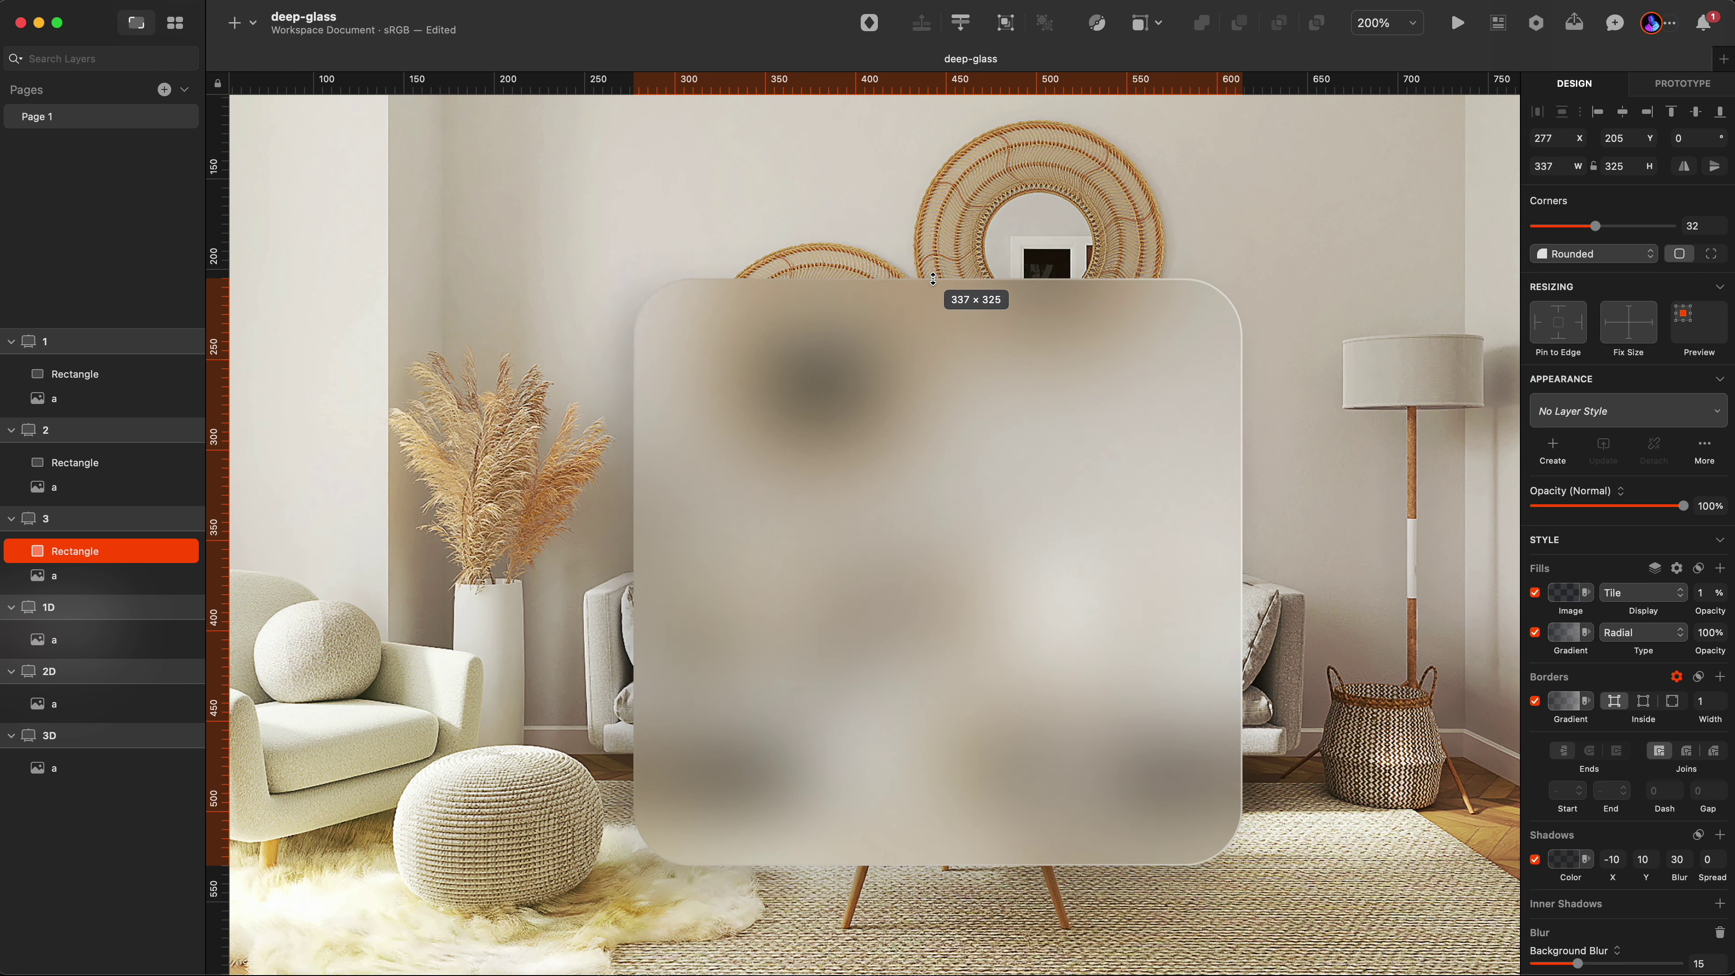
pyautogui.press('super+minus')
pyautogui.moveTo(941, 580); pyautogui.dragTo(943, 595)
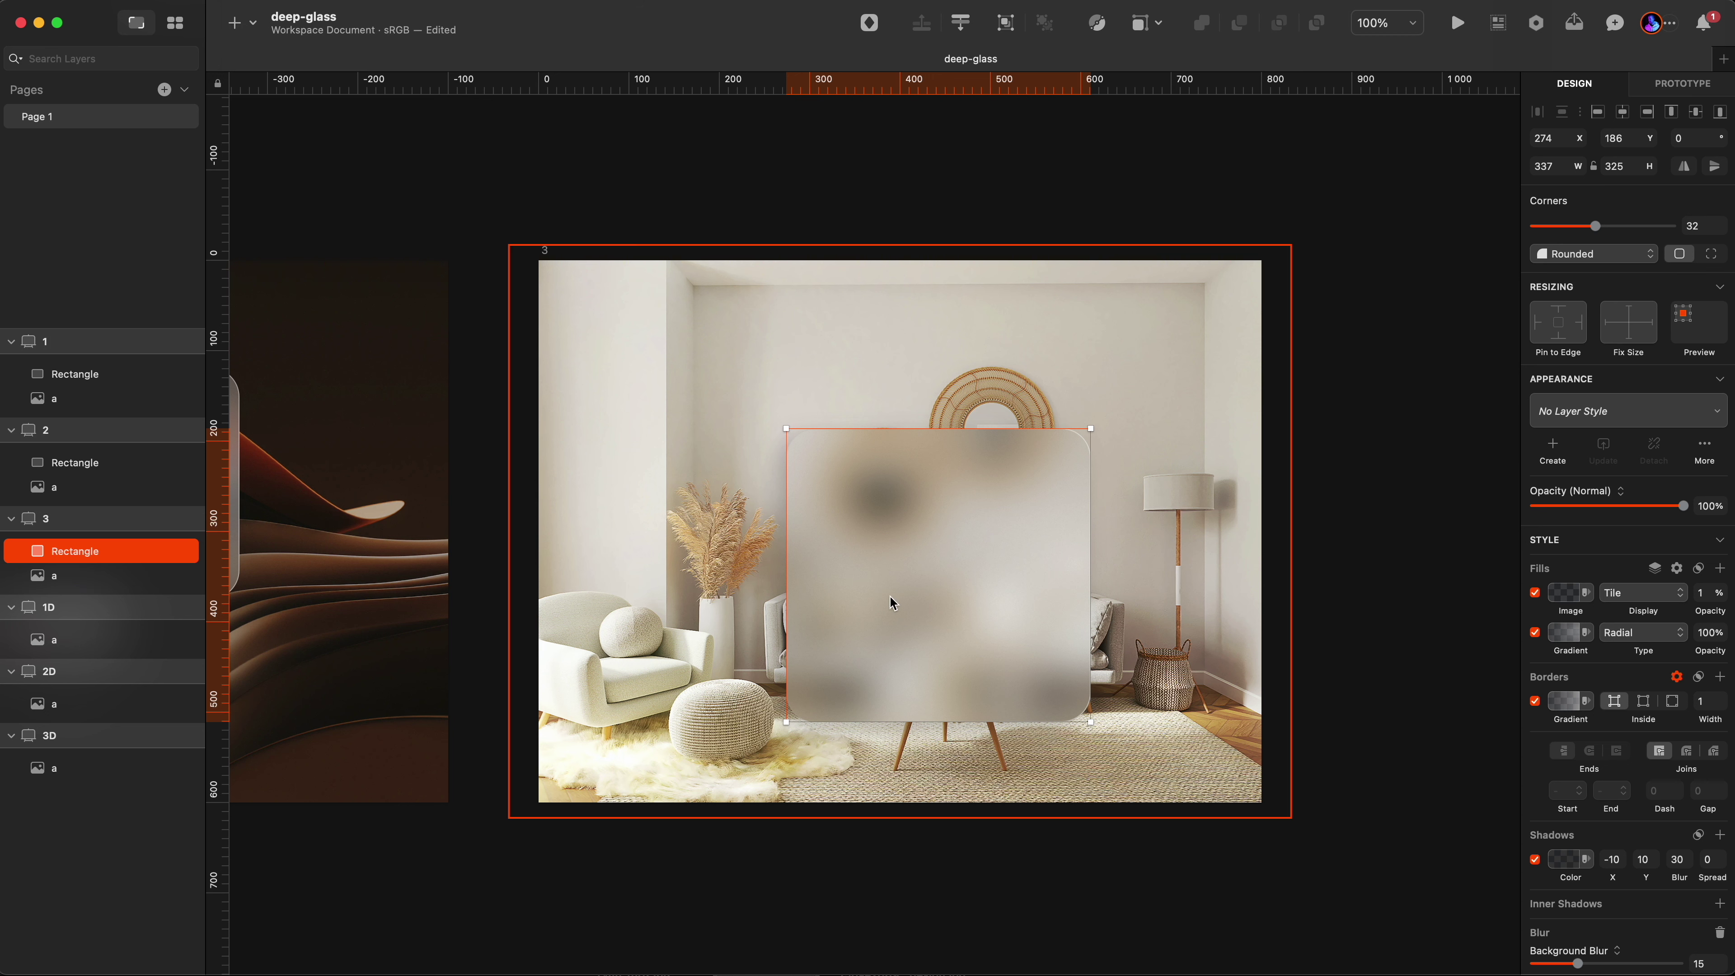
# - Flip the card's radial fill gradient to start near the left edge and end just past the right edge
pyautogui.click(1569, 641)
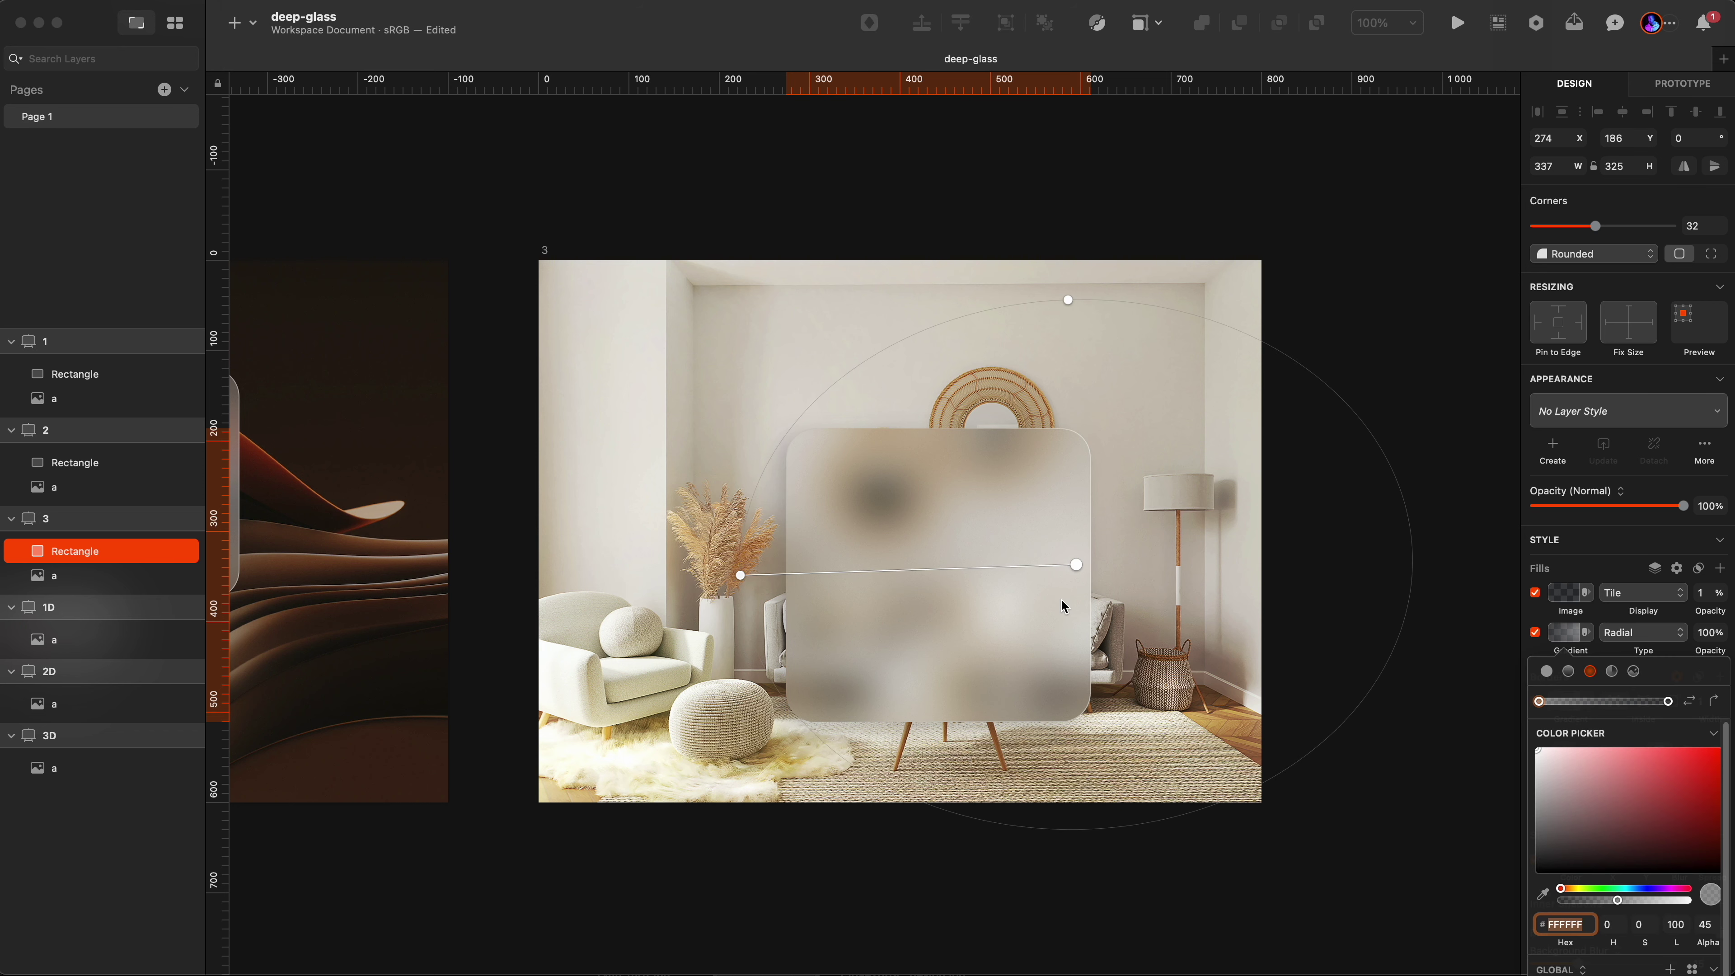
pyautogui.moveTo(1077, 566); pyautogui.dragTo(803, 575)
pyautogui.moveTo(466, 586); pyautogui.dragTo(1106, 587)
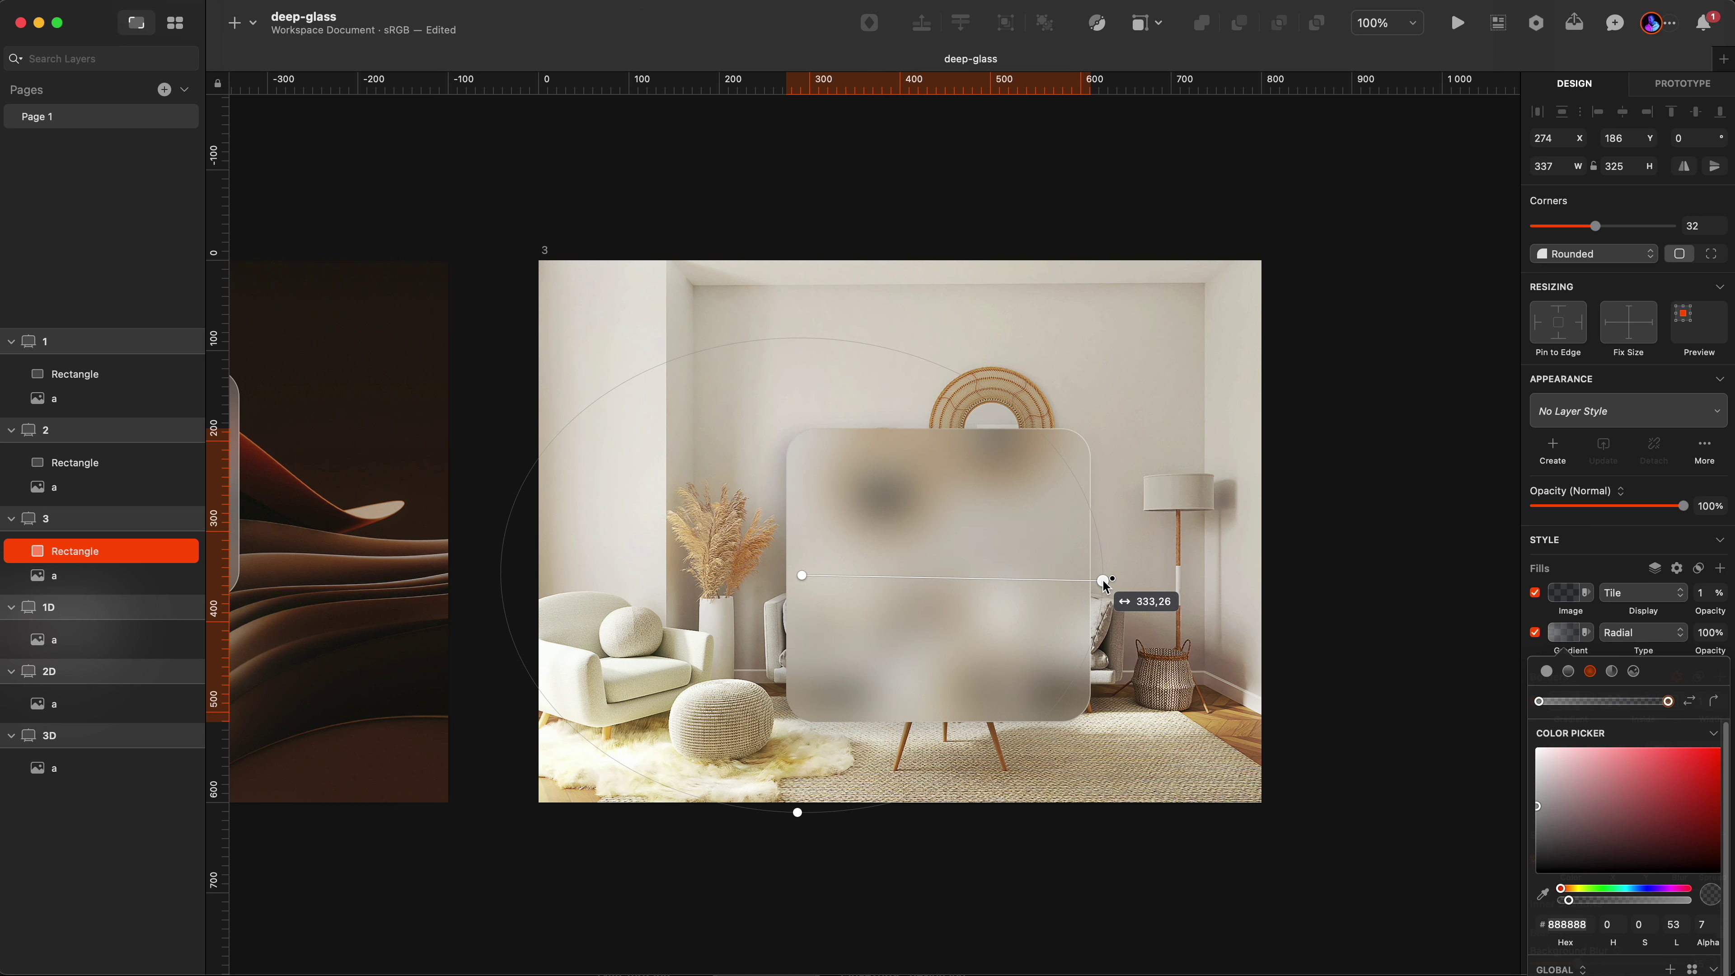
pyautogui.click(1573, 666)
# - Flip the card's border gradient to run from the left edge to near the right edge, sloping slightly downward
pyautogui.click(1569, 700)
pyautogui.moveTo(1079, 557); pyautogui.dragTo(787, 526)
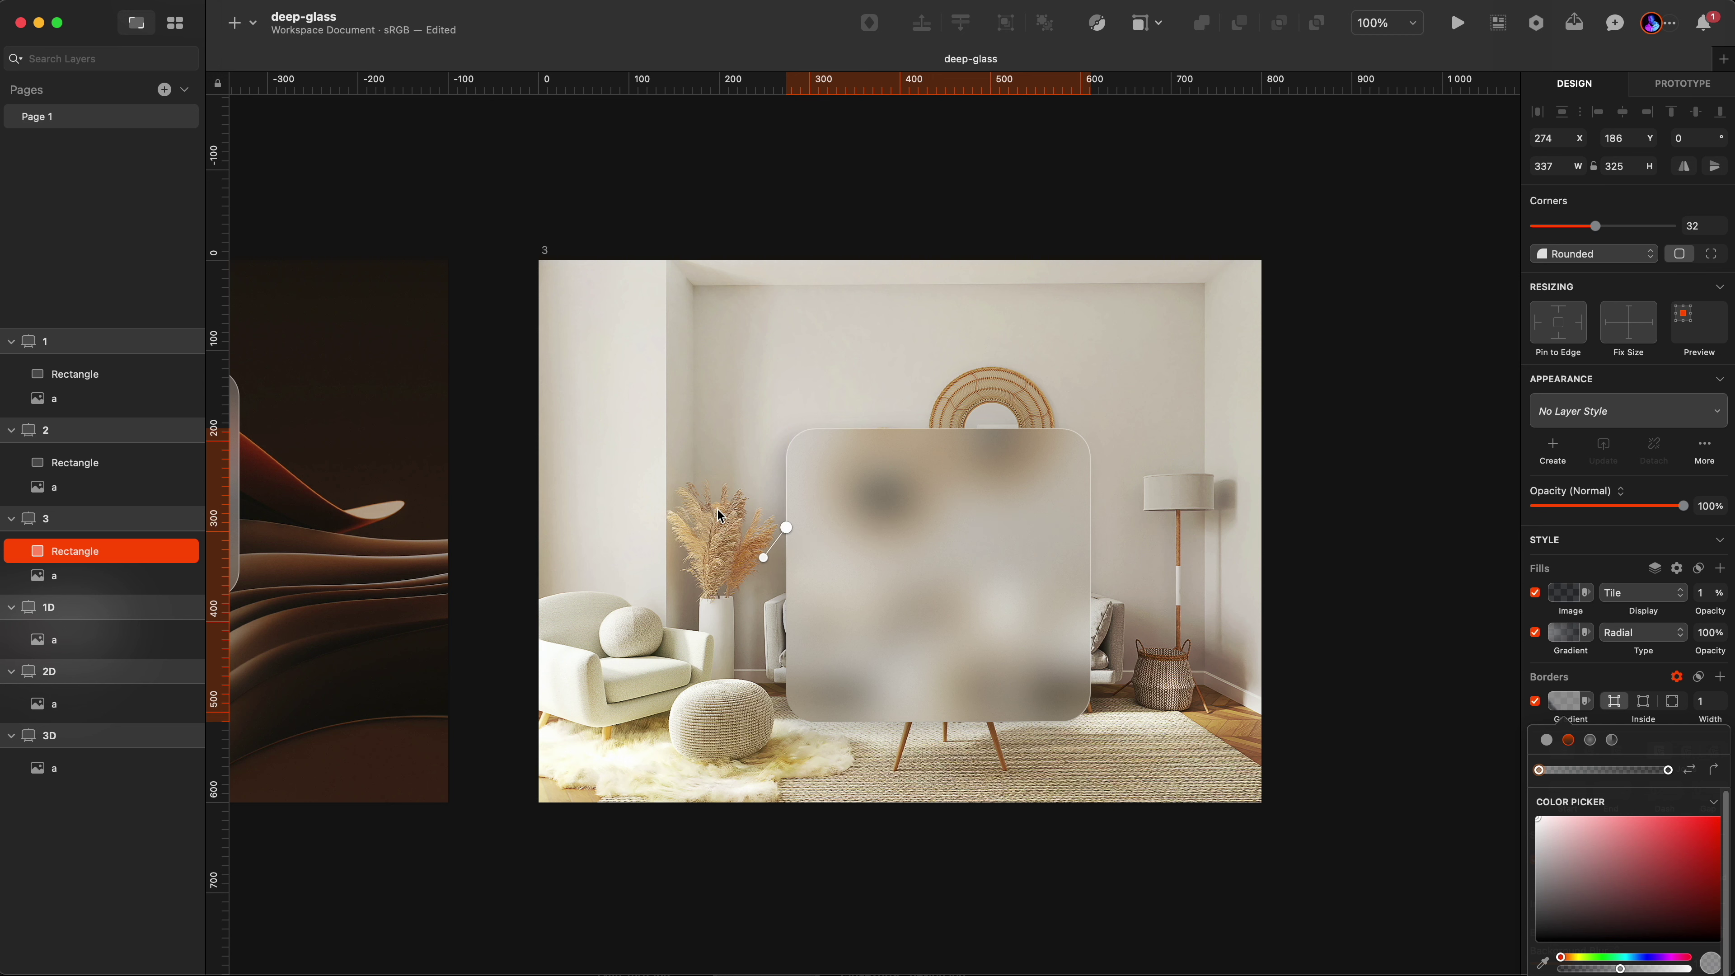
pyautogui.moveTo(764, 557); pyautogui.dragTo(1063, 603)
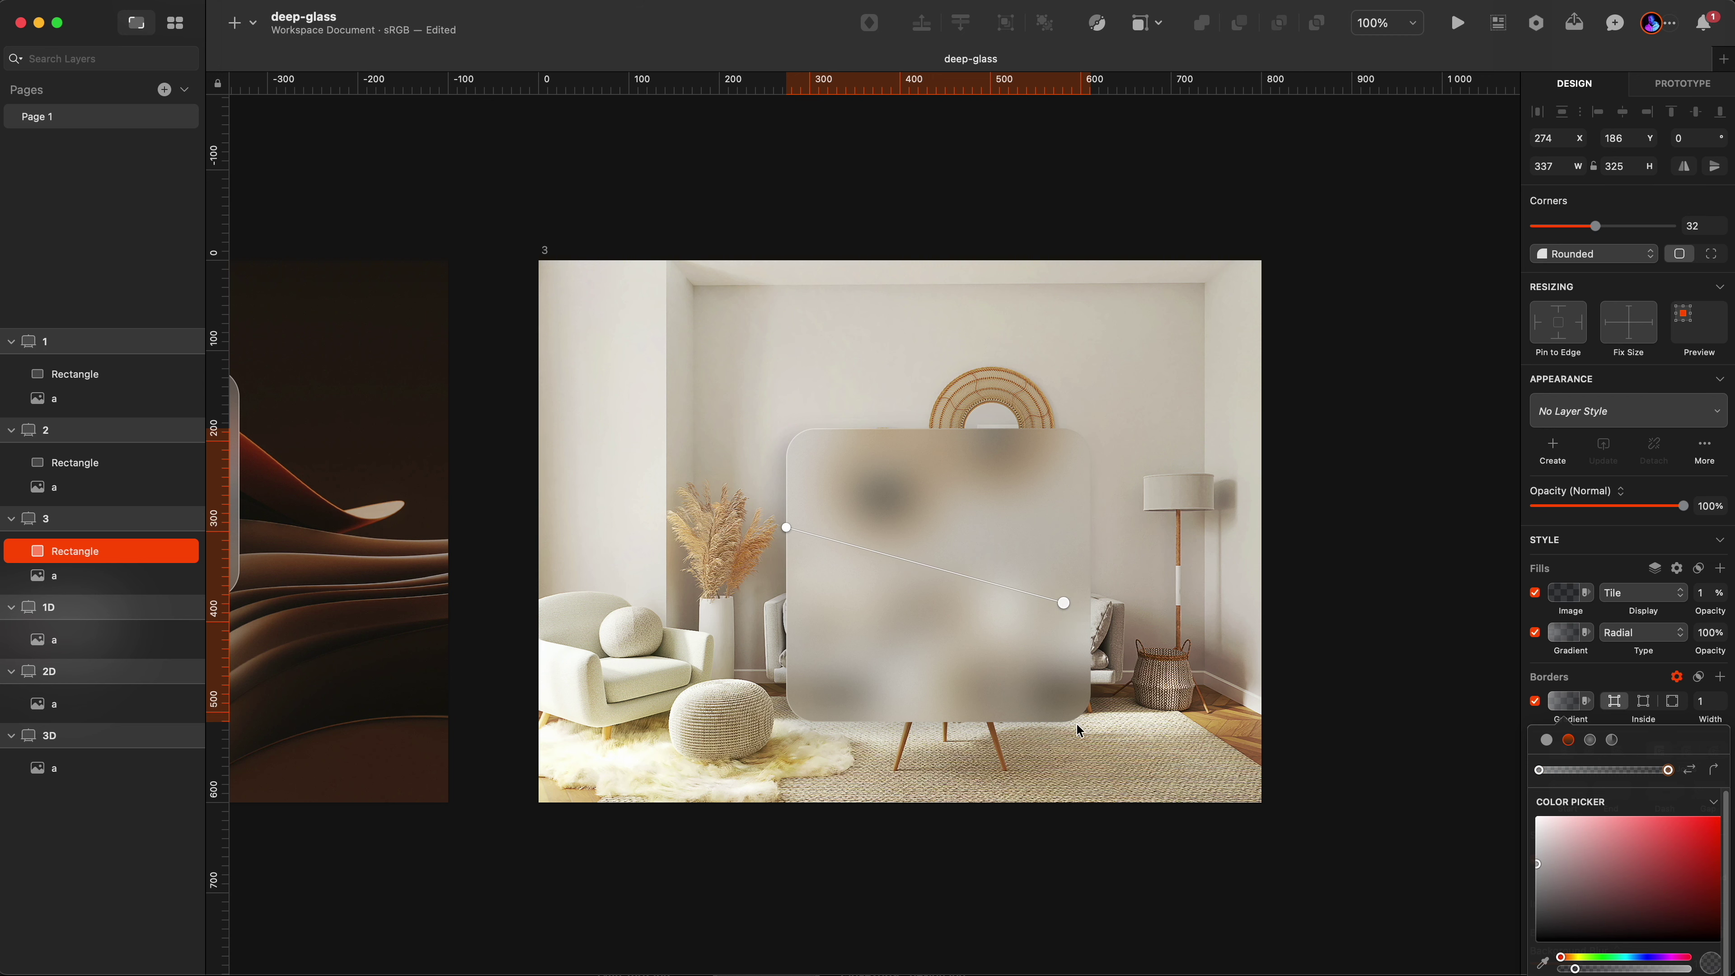
# - Turn off the artboard 3 card's shadow and move the card up so its lower edge clears the coffee table
pyautogui.moveTo(1080, 688); pyautogui.dragTo(1083, 688)
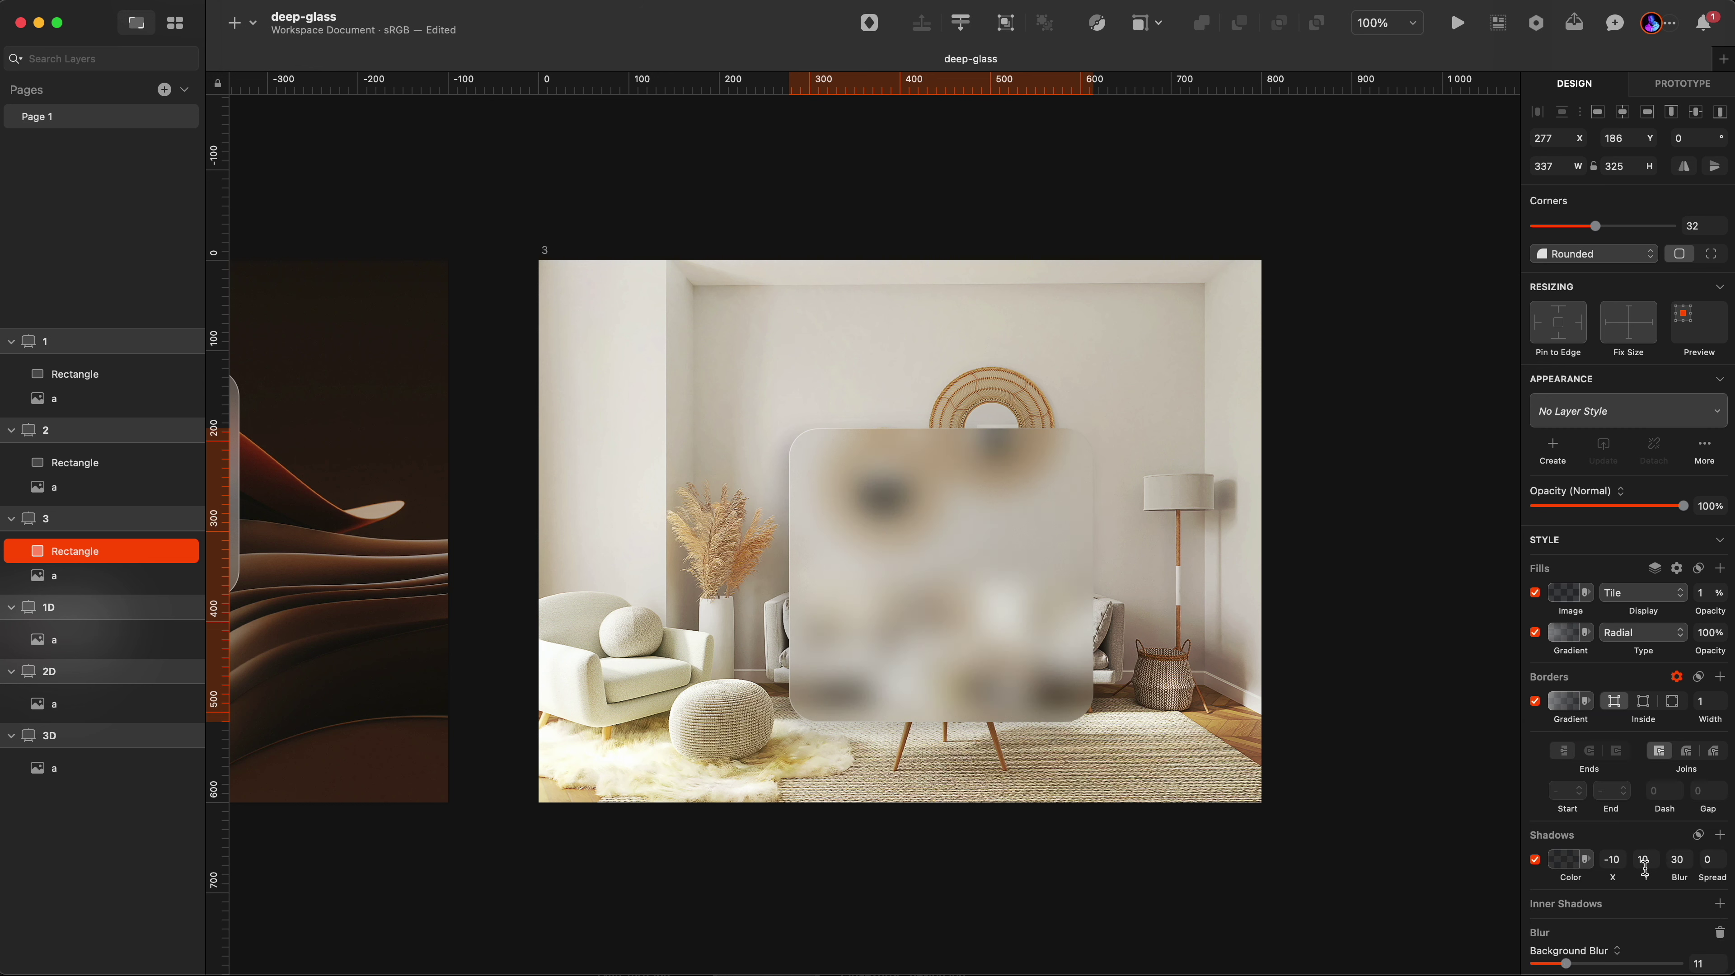
pyautogui.click(1536, 860)
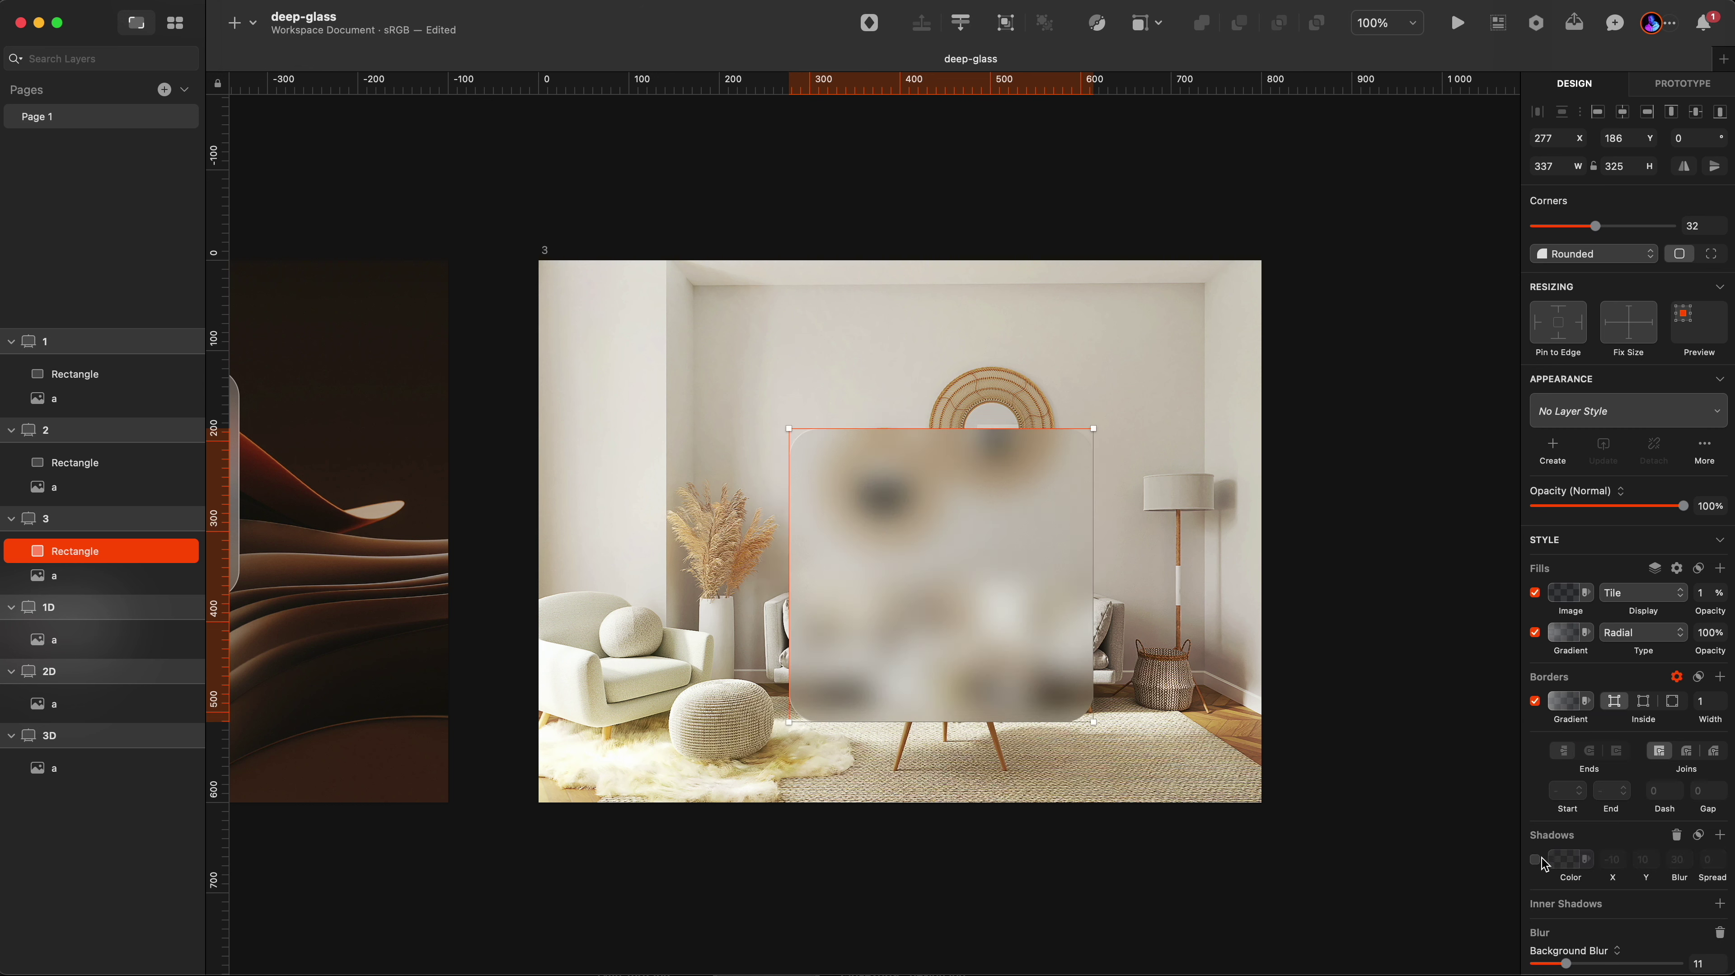
pyautogui.click(1409, 705)
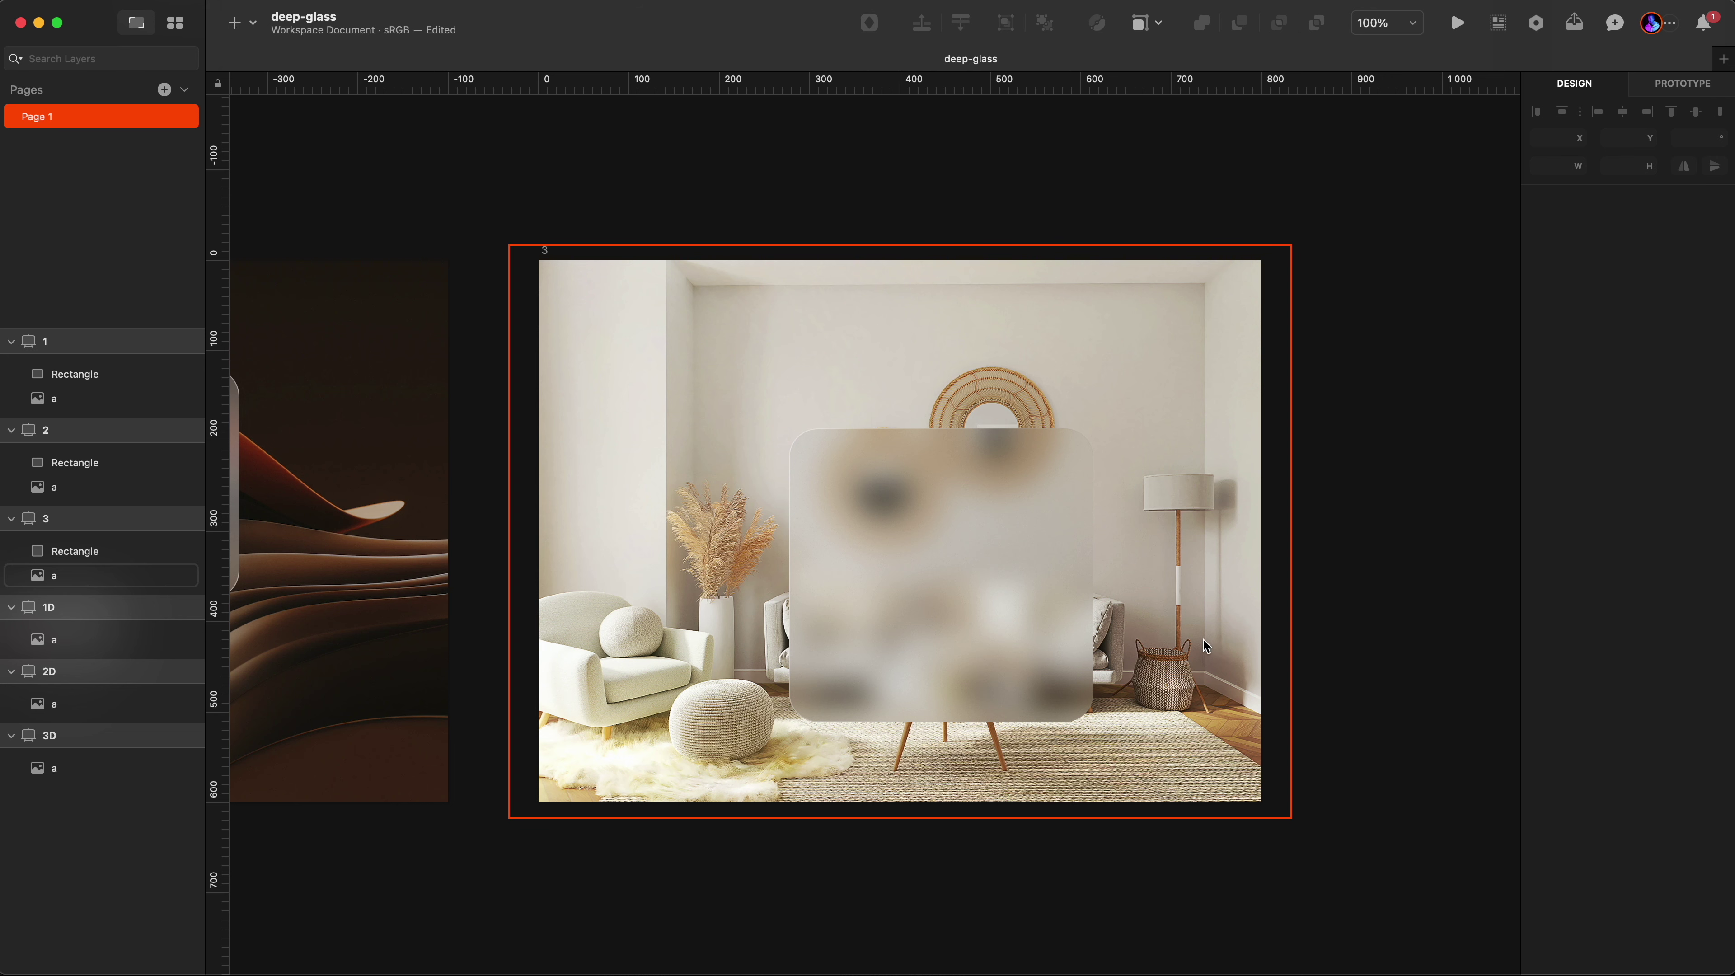
pyautogui.scroll(3, 876, 755)
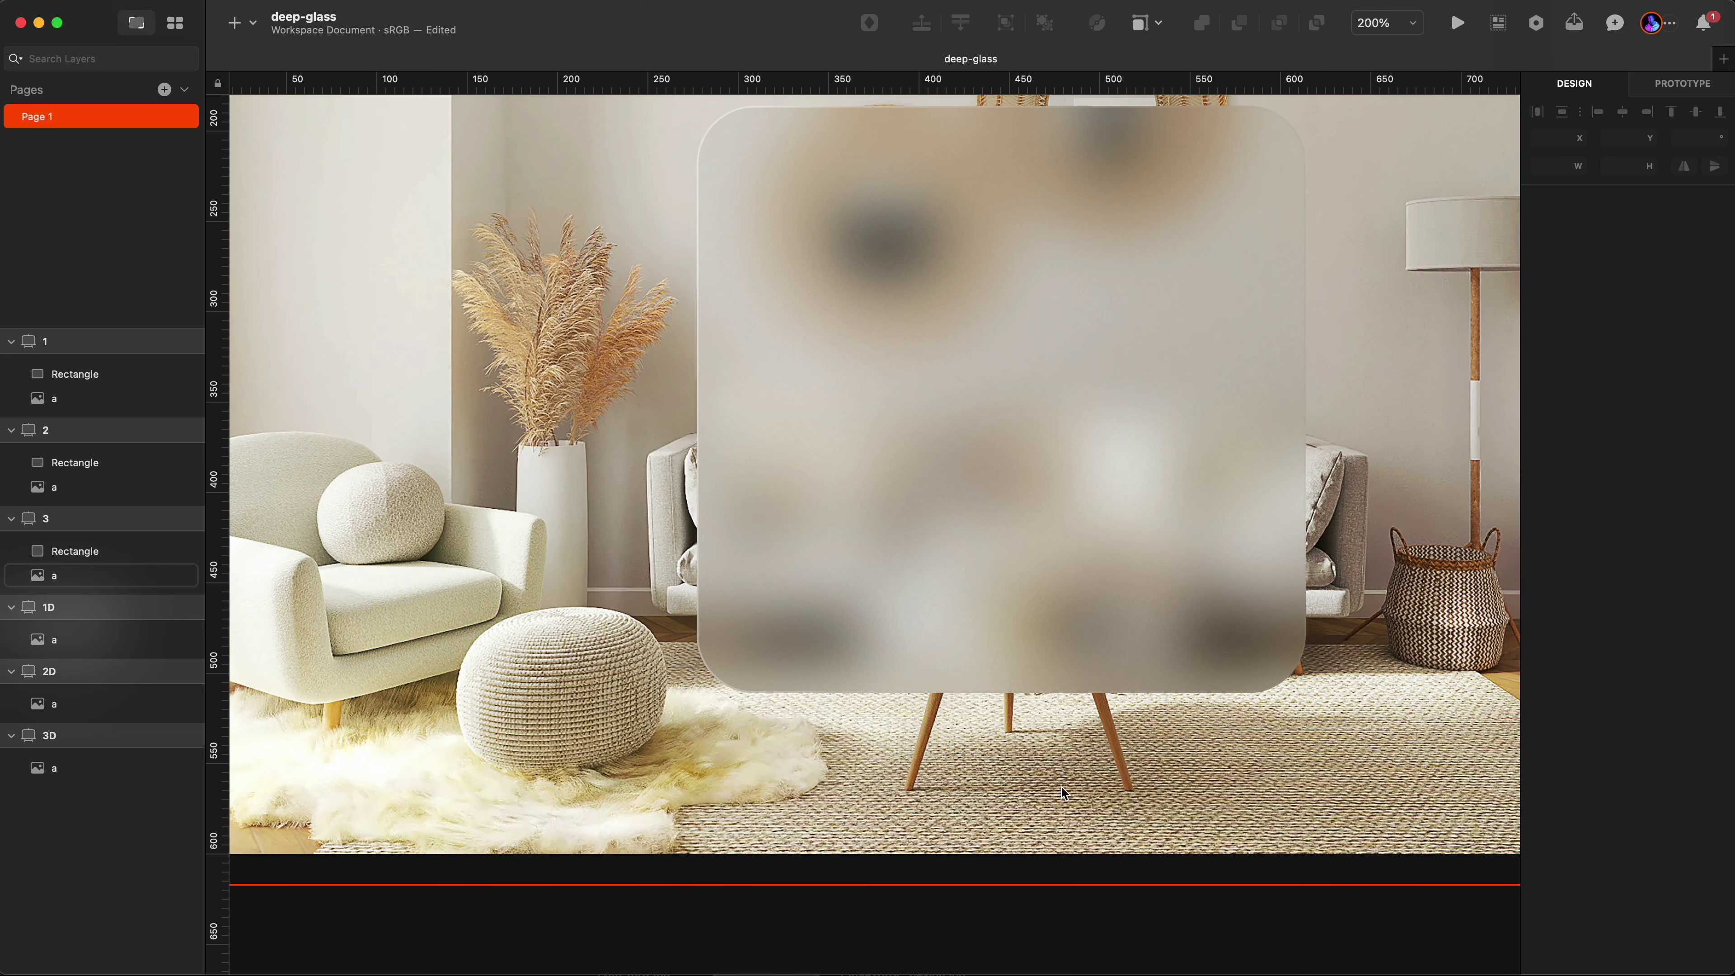
pyautogui.scroll(2, 1014, 758)
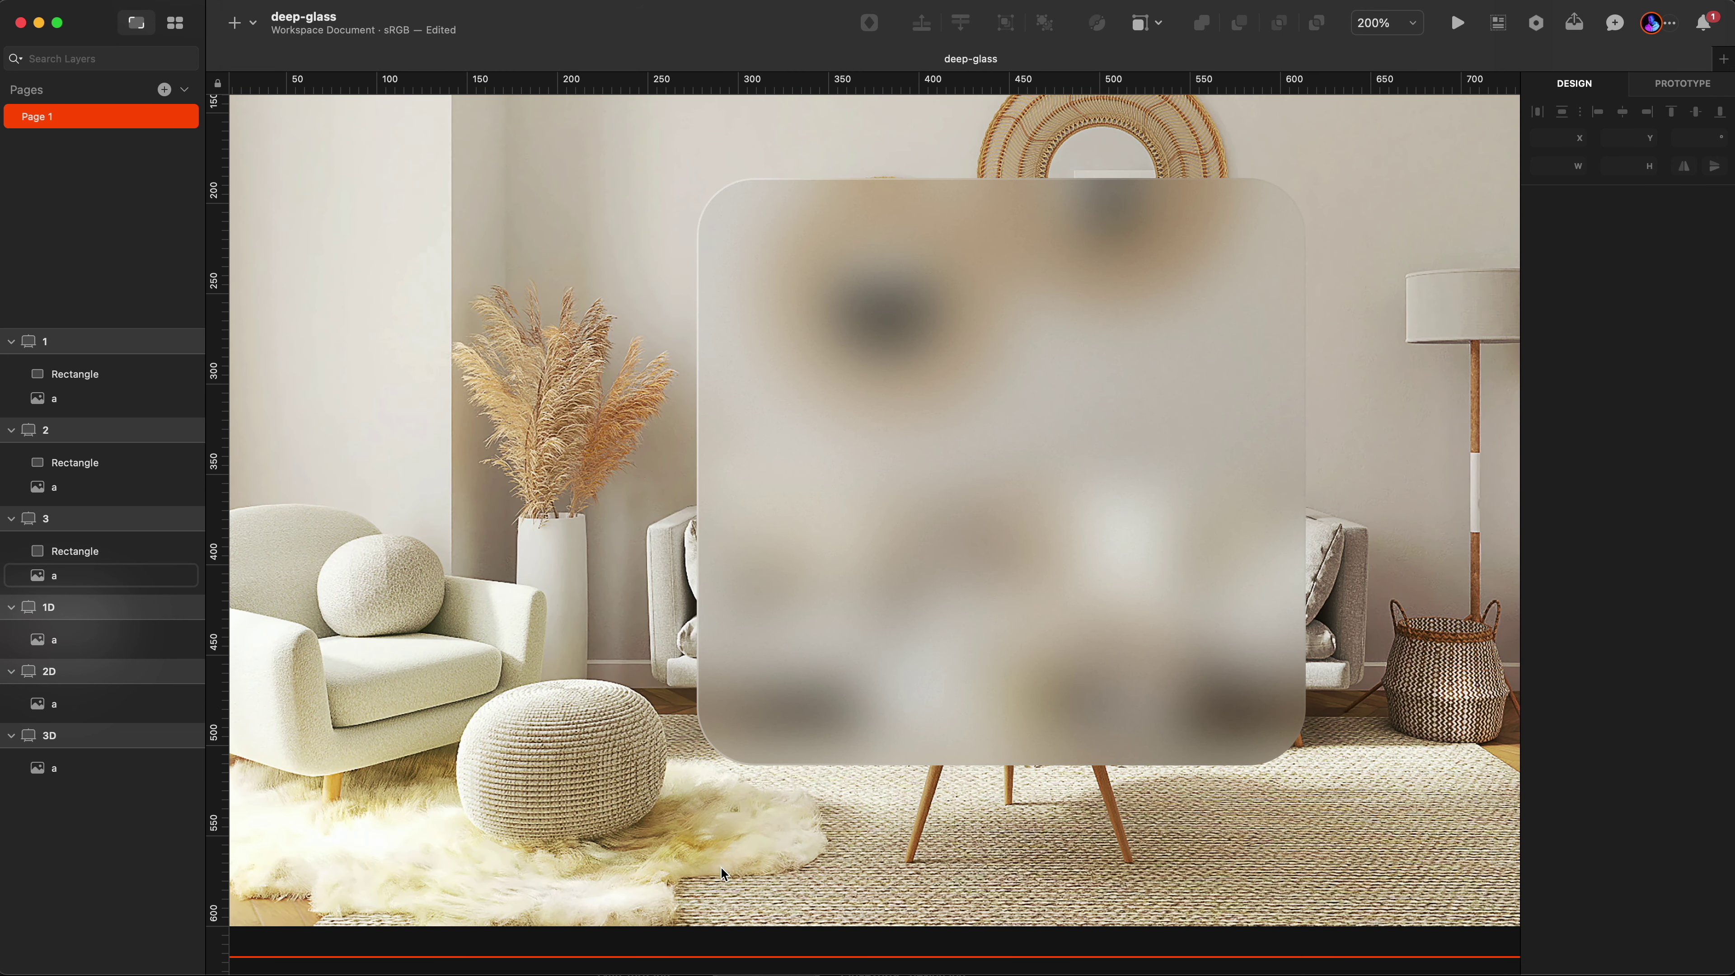
pyautogui.moveTo(1061, 686); pyautogui.dragTo(1069, 610)
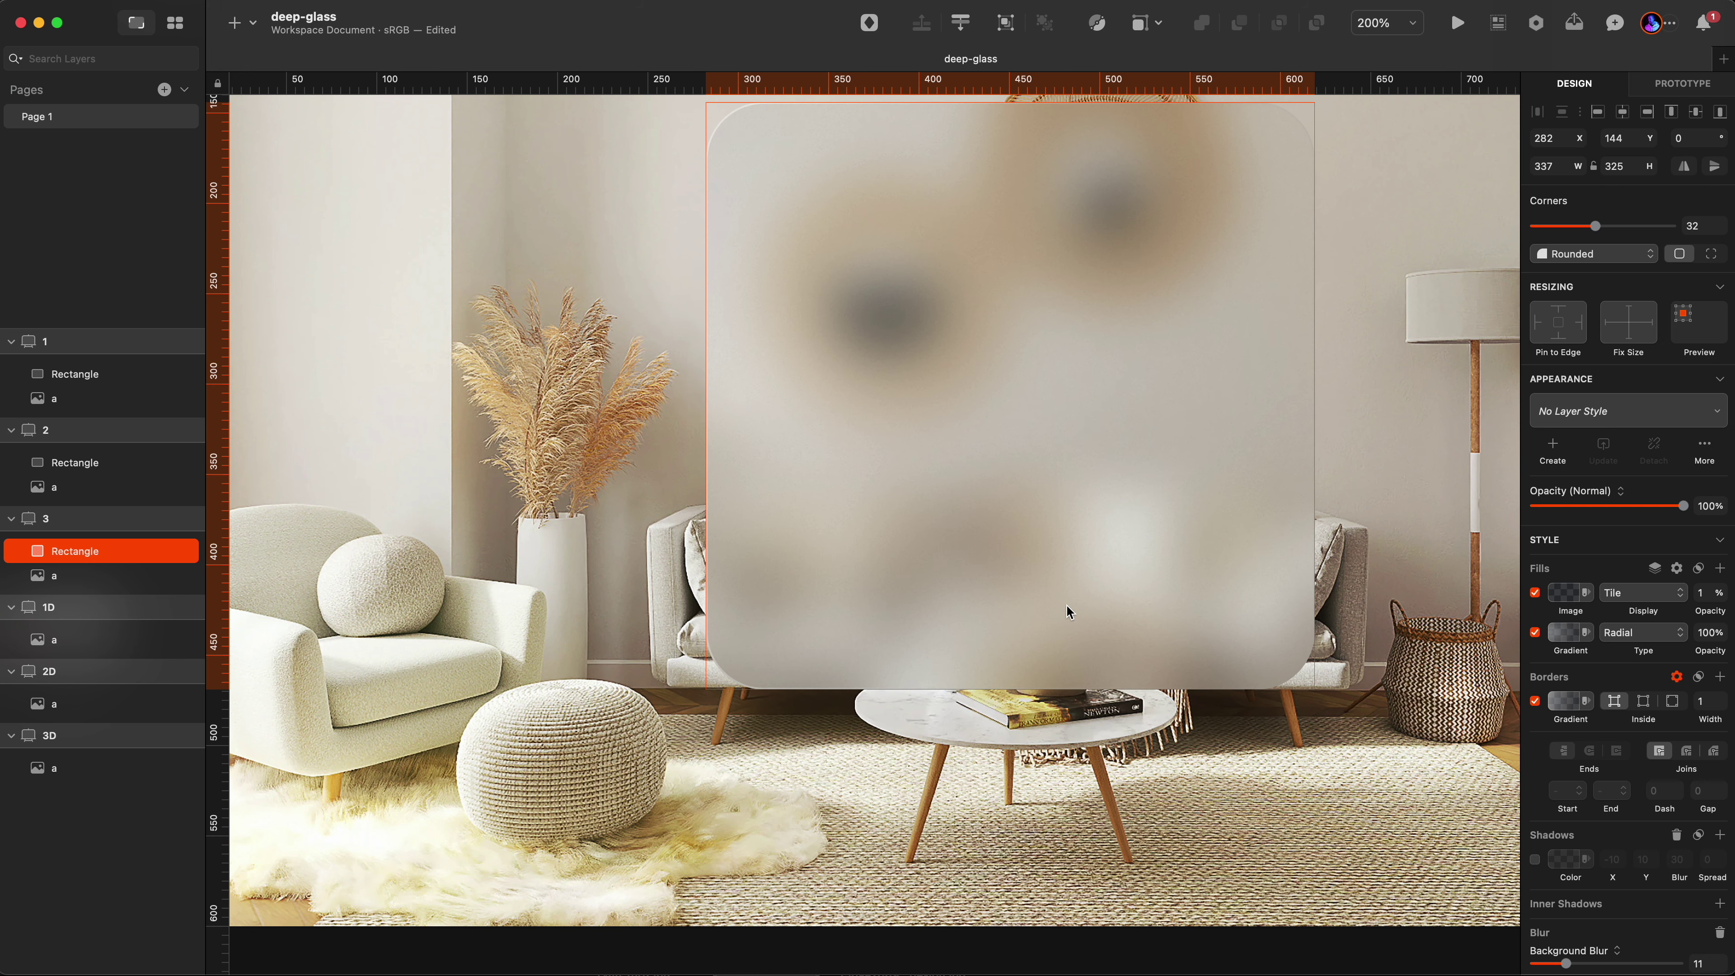
pyautogui.doubleClick(1069, 612)
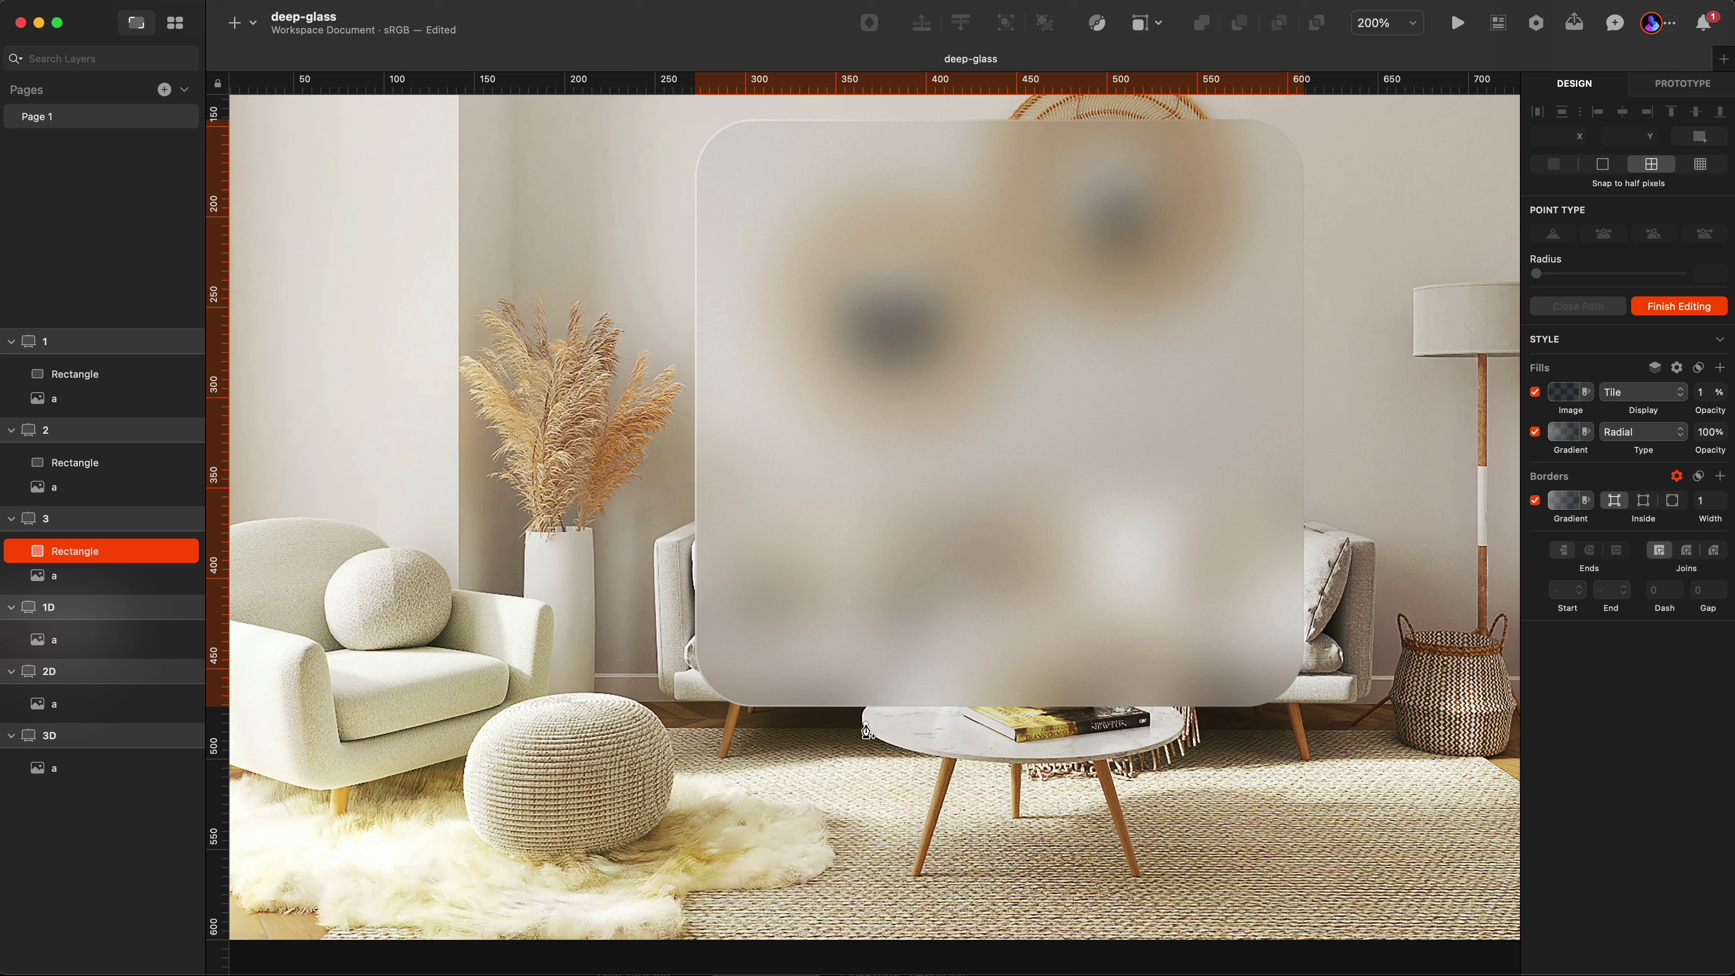
# - Draw a horizontal line about 65.5 long on the coffee table's left part with border width 3 and Gaussian Blur 3
pyautogui.click(865, 724)
pyautogui.click(985, 724)
pyautogui.click(1707, 461)
pyautogui.write('2')
pyautogui.press('Up')
pyautogui.press('Return')
pyautogui.press('Escape')
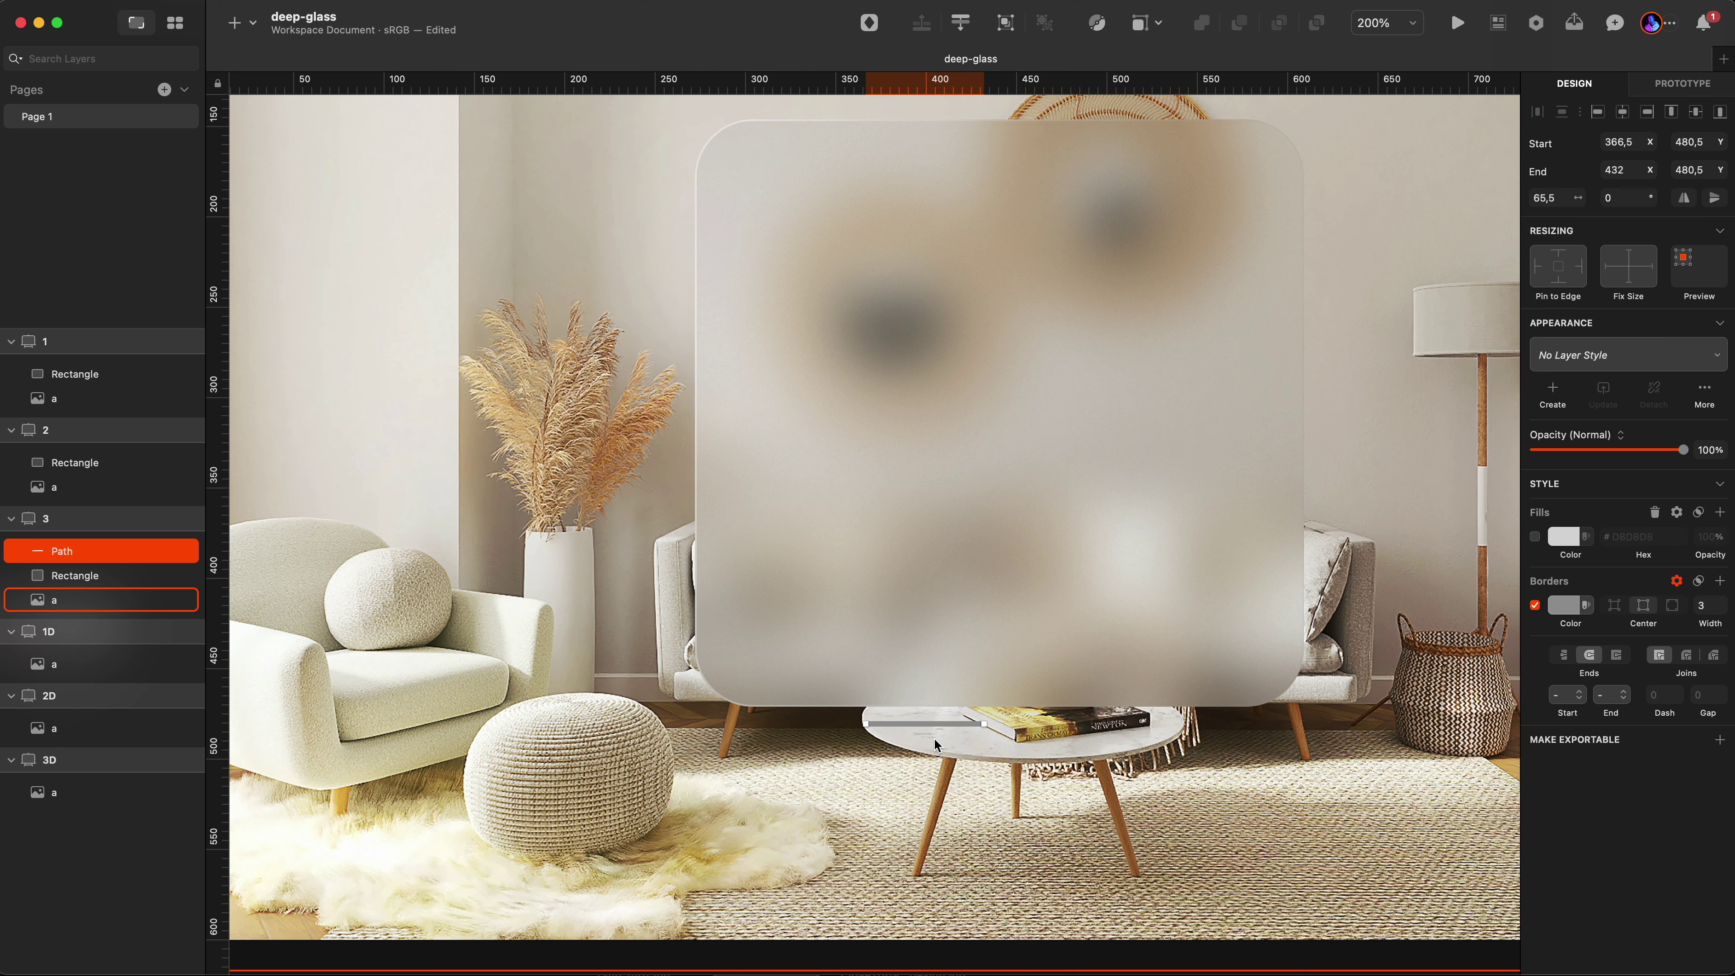
pyautogui.moveTo(1551, 833); pyautogui.dragTo(1543, 832)
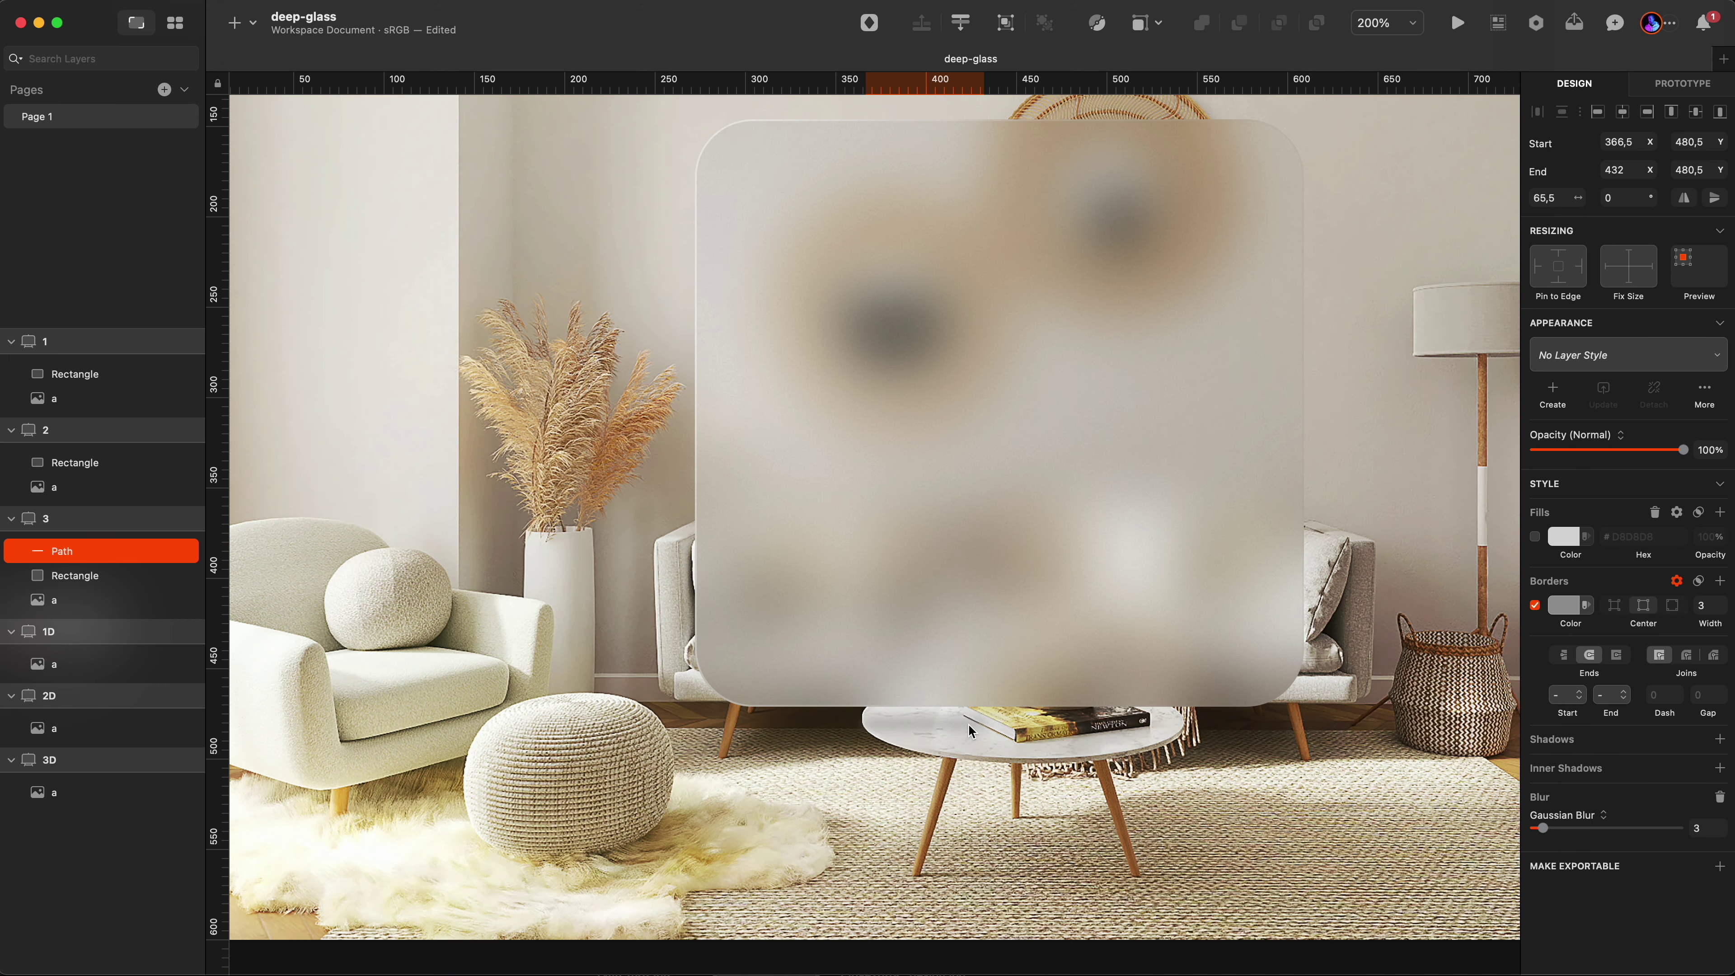
# - Duplicate the blurred line onto the book on the coffee table, starting at about X 437.5, Y 476.5, and select both lines
pyautogui.scroll(5, 967, 724)
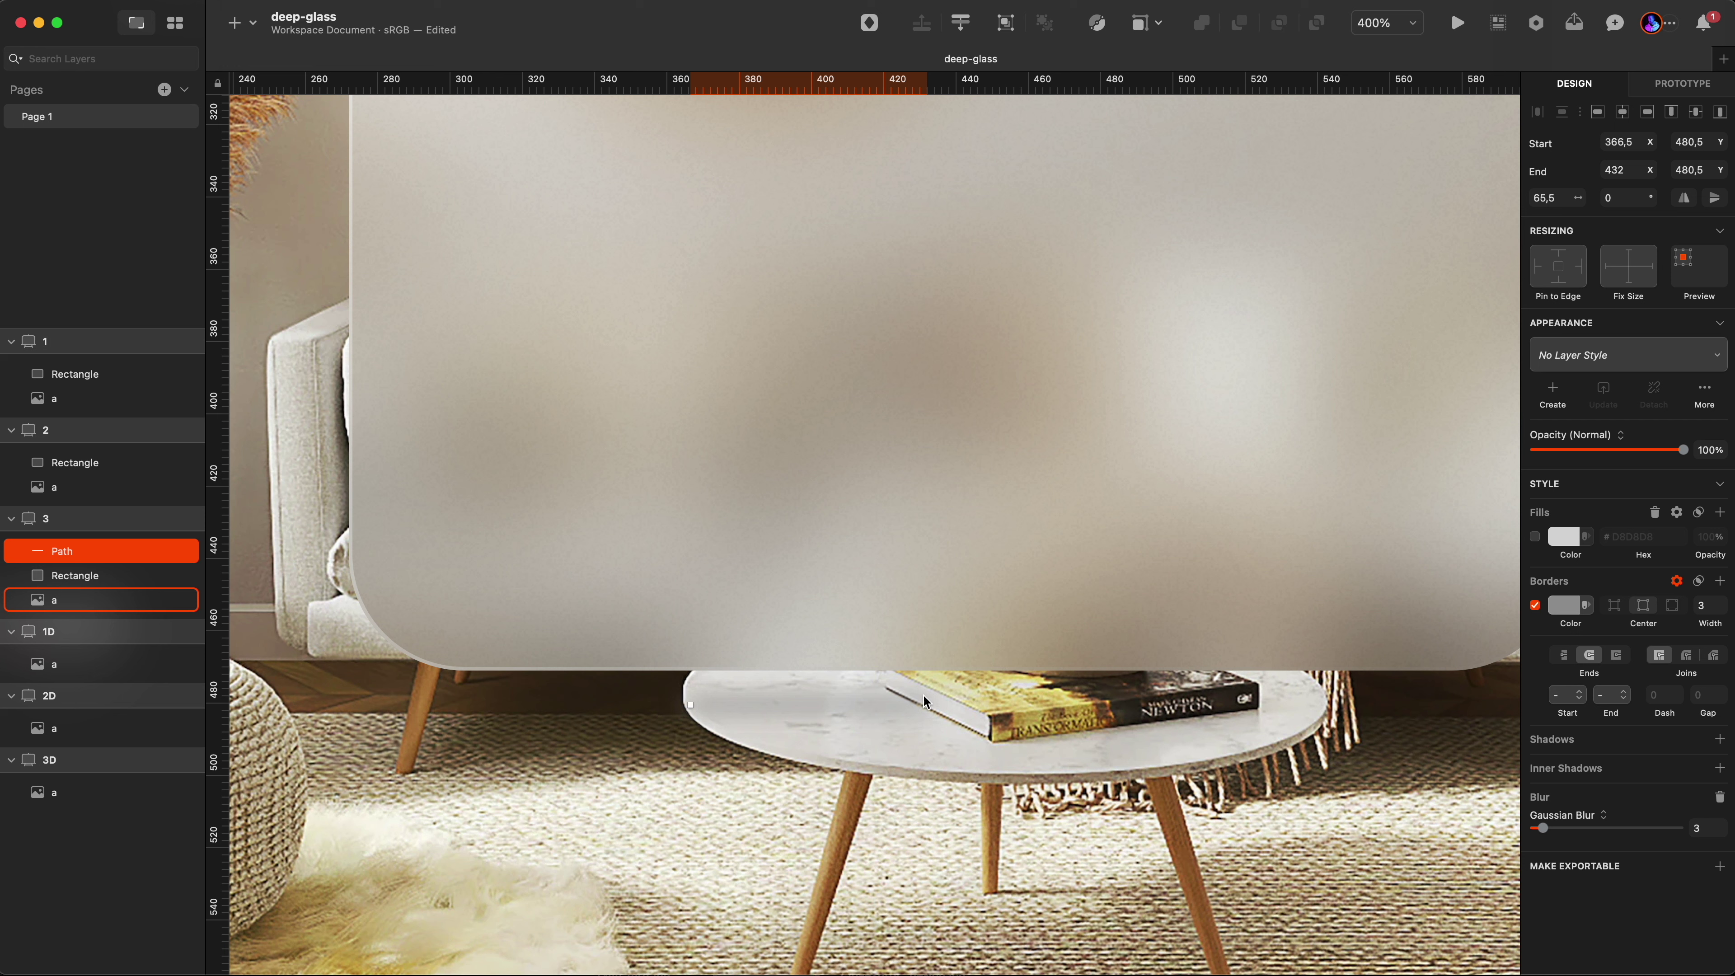
pyautogui.keyDown('alt'); pyautogui.moveTo(867, 697); pyautogui.dragTo(1121, 692); pyautogui.keyUp('alt')
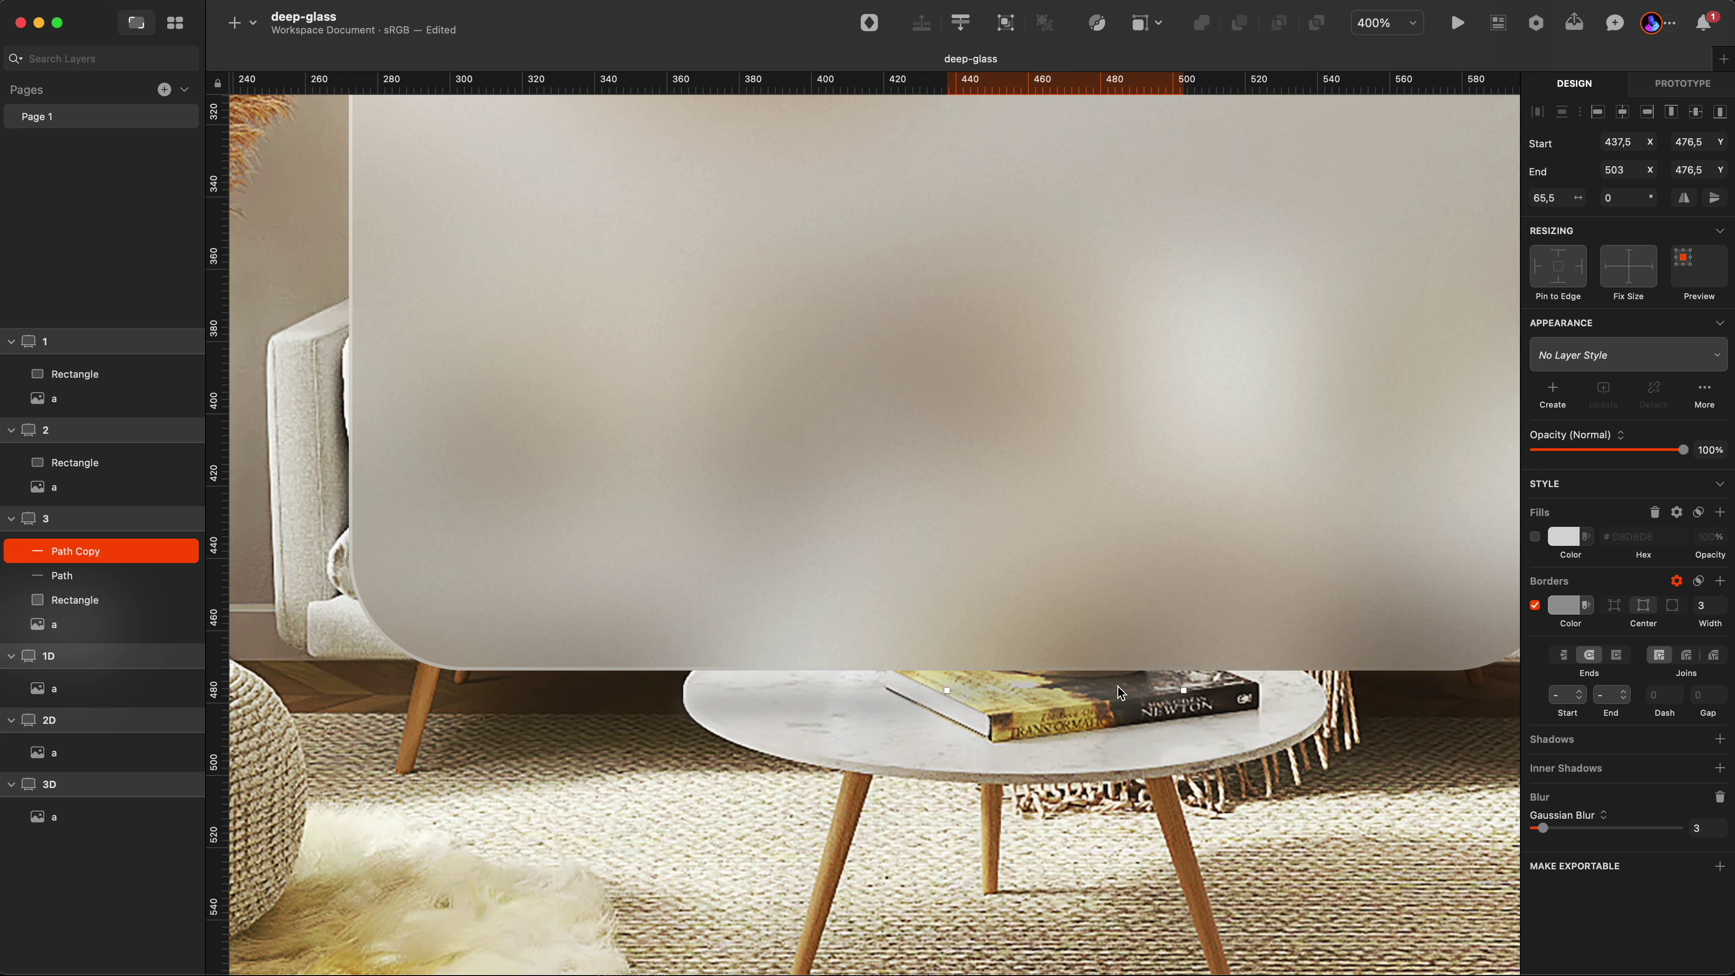
pyautogui.click(865, 702)
pyautogui.keyDown('shift'); pyautogui.click(1047, 691); pyautogui.keyUp('shift')
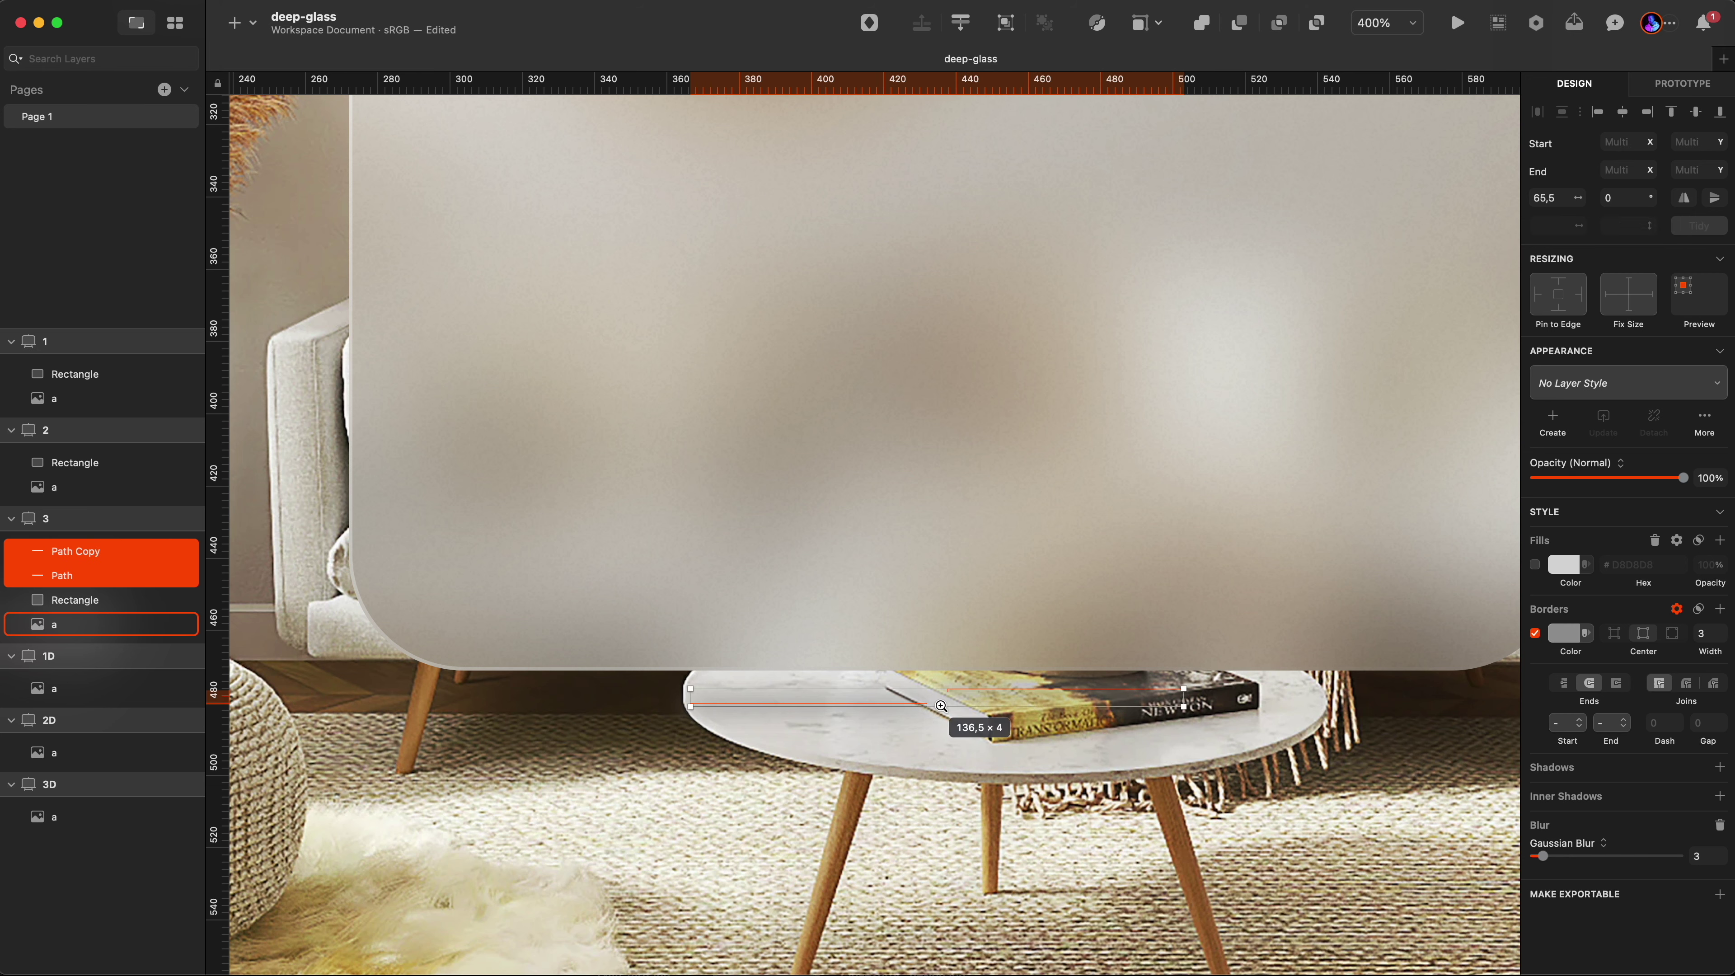
pyautogui.press('super+equal')
pyautogui.moveTo(984, 689); pyautogui.dragTo(1000, 683)
pyautogui.press('super+minus')
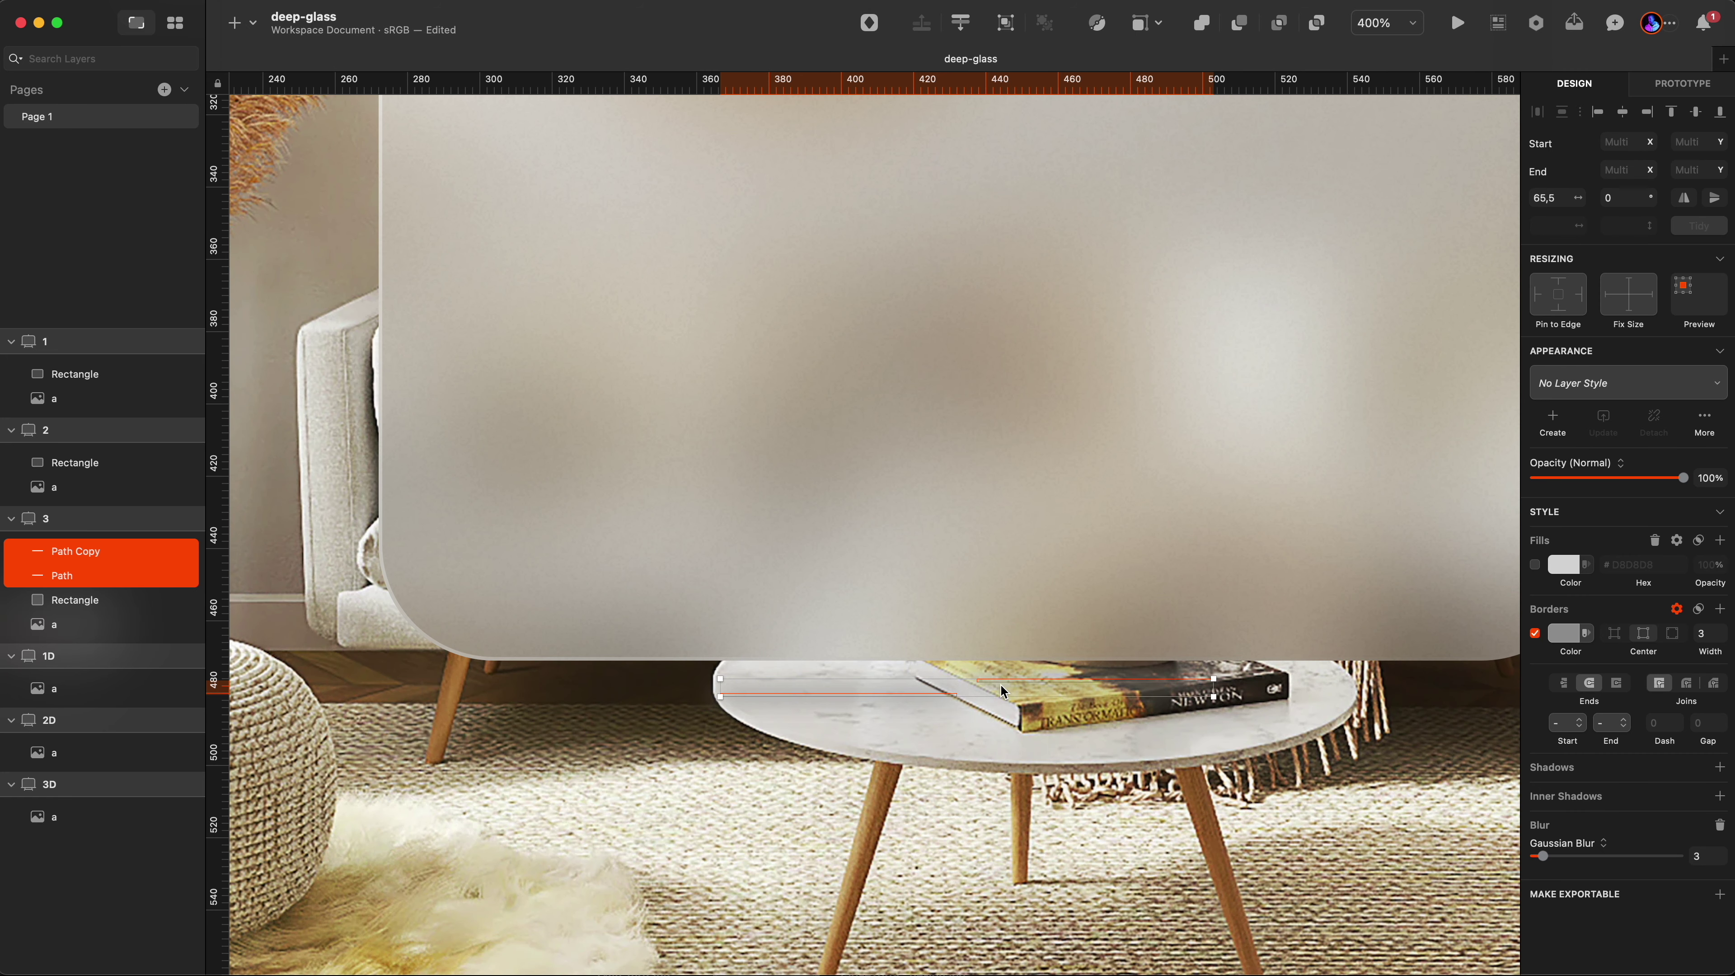
# - Copy the blurred line onto the dark floor strip right of the coffee table and shorten it to 55.5
pyautogui.hscroll(5, 1039, 771)
pyautogui.click(1046, 781)
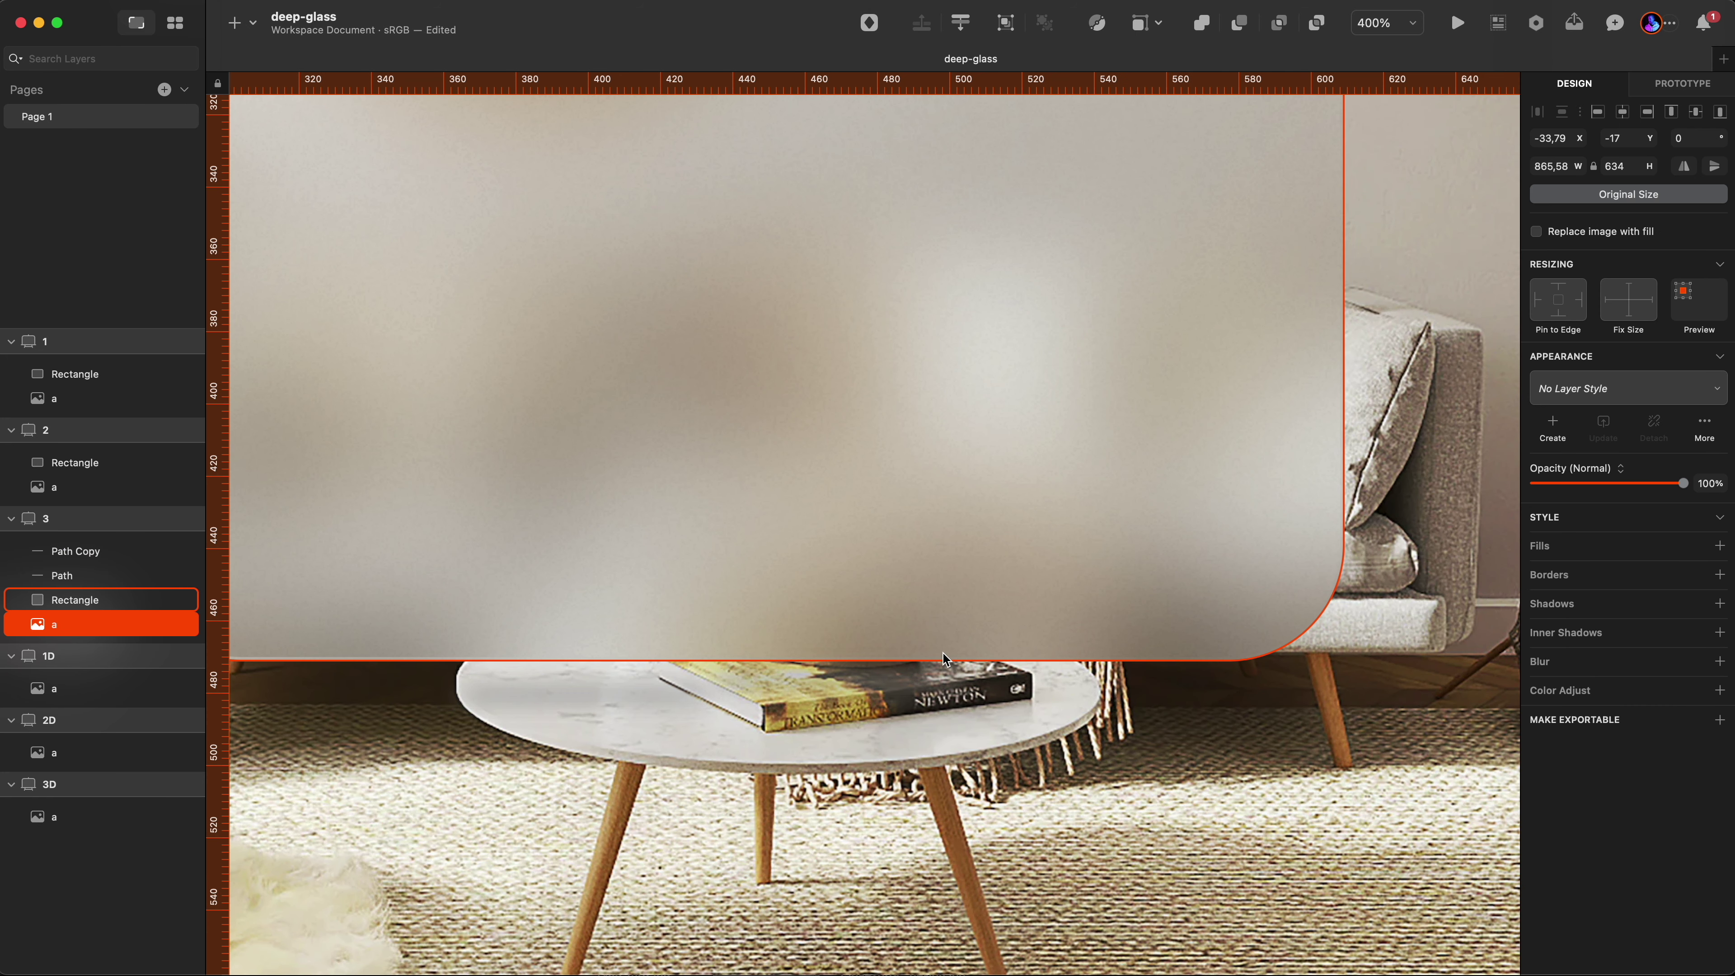
pyautogui.moveTo(621, 697); pyautogui.dragTo(1185, 710)
pyautogui.press('super+shift+Left')
pyautogui.press('super+shift+Left')
pyautogui.press('super+shift+Left')
pyautogui.press('super+shift+Left')
pyautogui.press('super+shift+Left')
pyautogui.press('super+shift+Left')
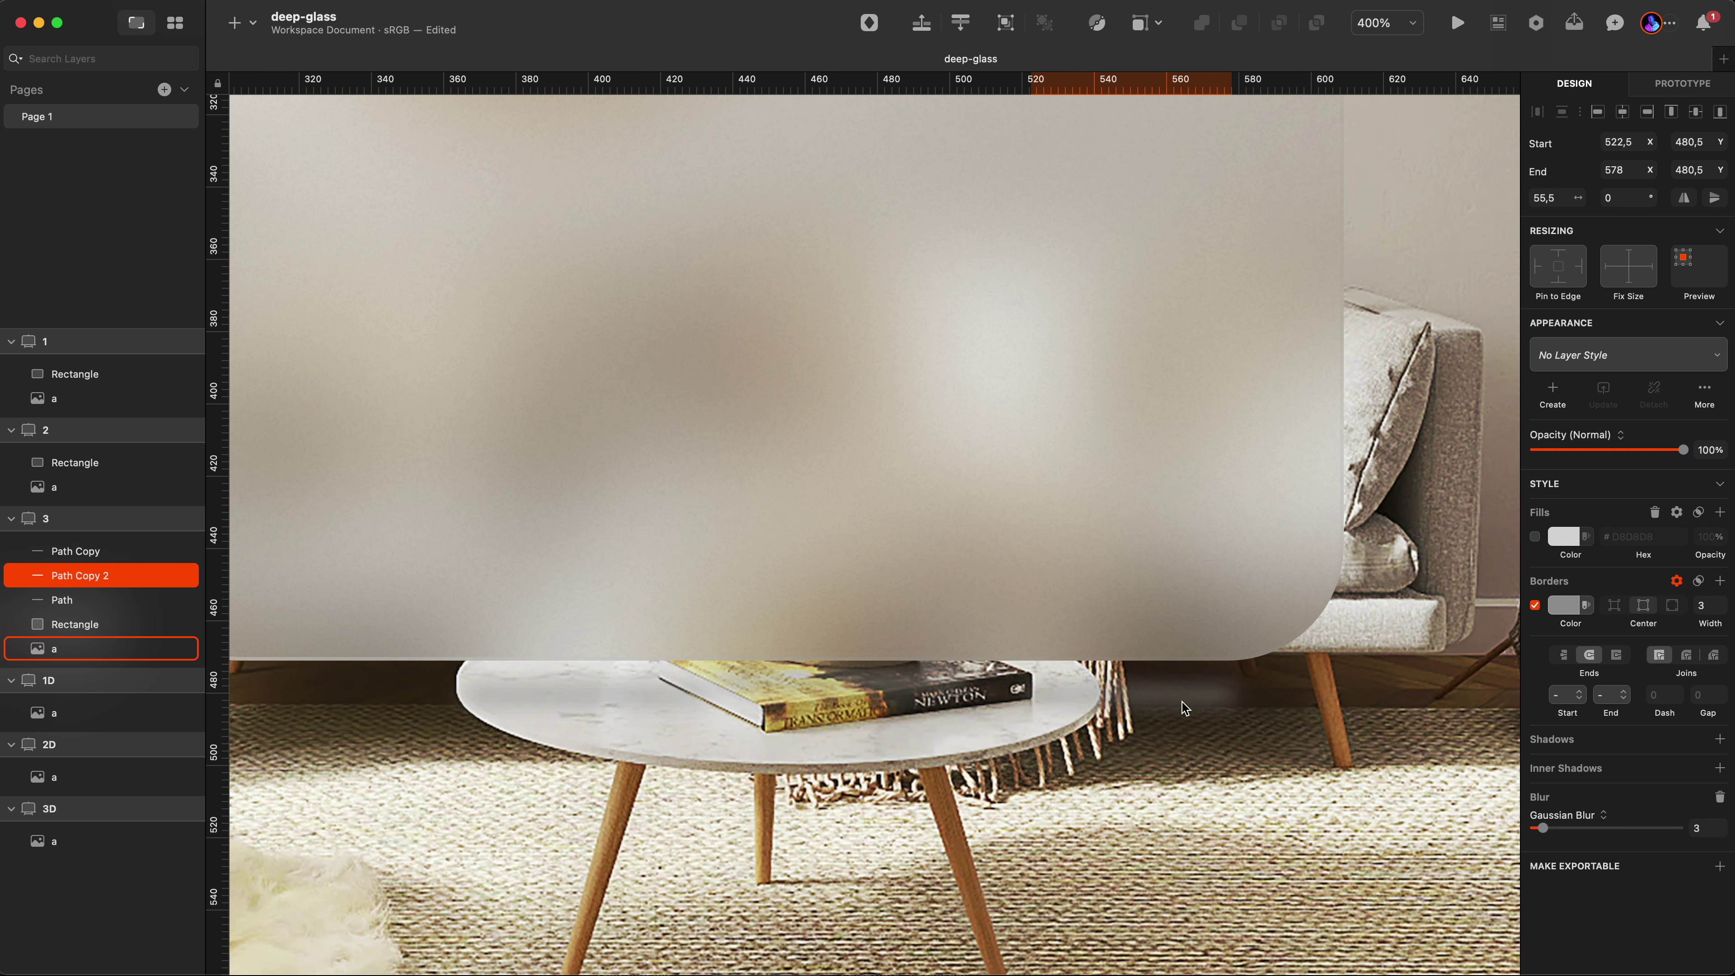
# - Copy the floor line onto the woven rug, about 60 long and tilted -2°, and set its border colour to #585656
pyautogui.press('super+shift+Right')
pyautogui.scroll(-2, 1185, 709)
pyautogui.moveTo(1090, 663); pyautogui.dragTo(1327, 882)
pyautogui.click(1564, 605)
pyautogui.click(1541, 772)
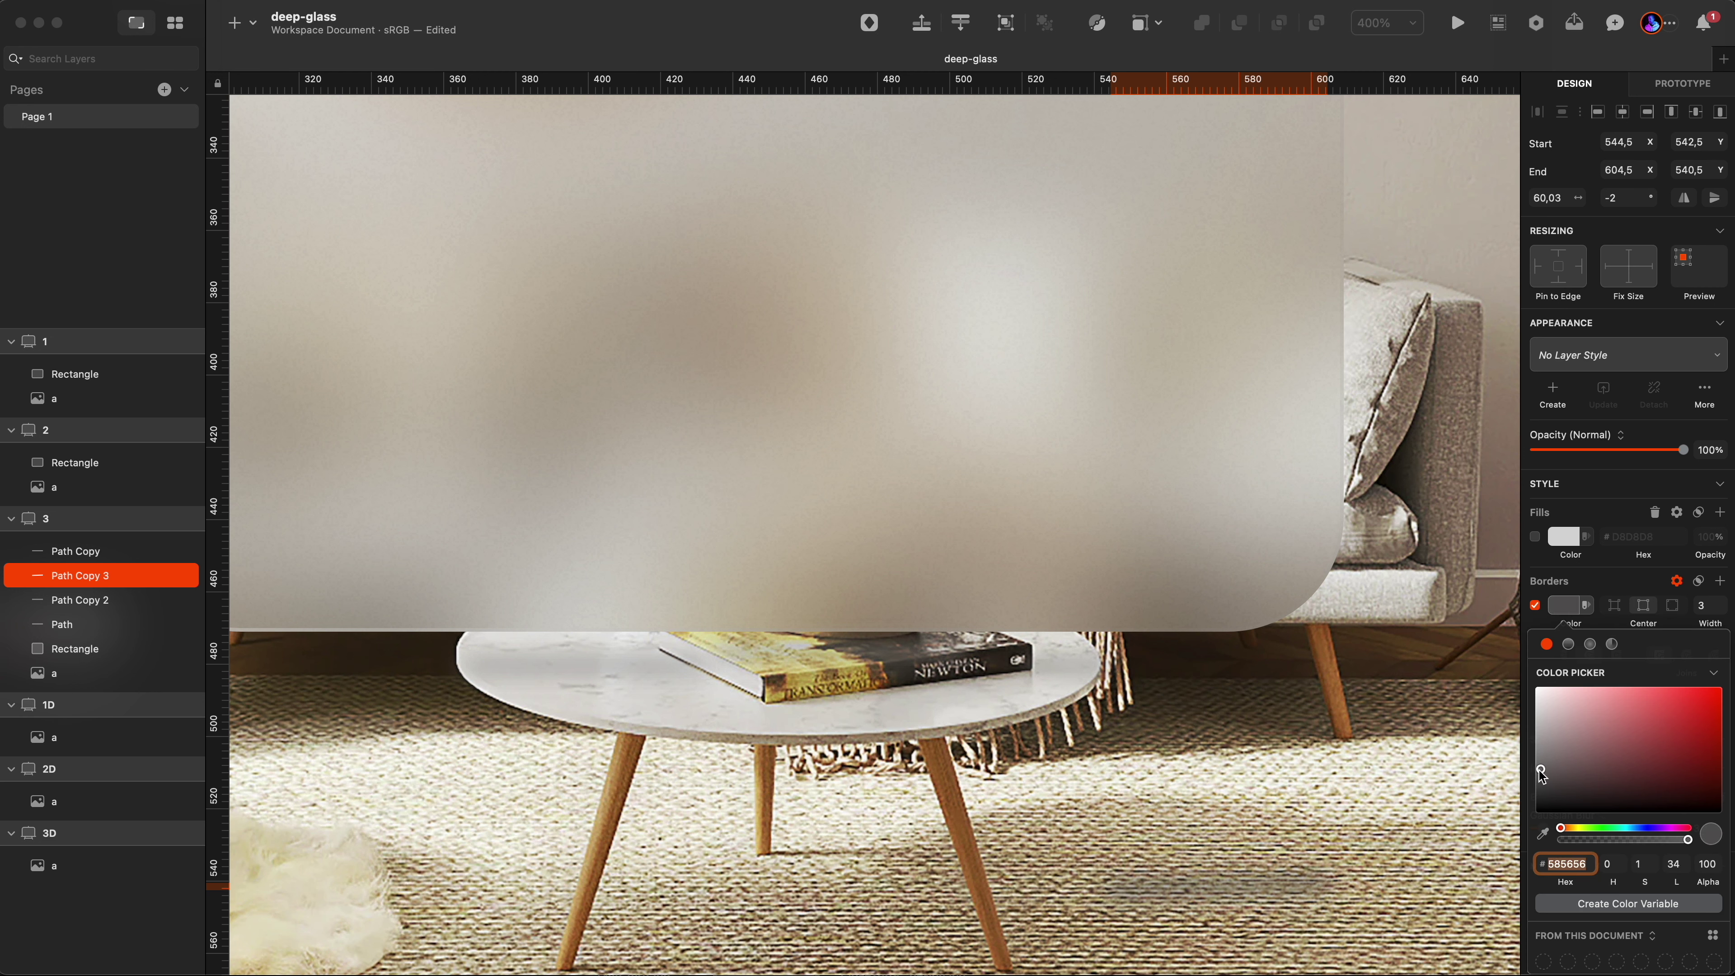
# - Duplicate the dark rug line to the left, onto the edge of the fur rug
pyautogui.click(1232, 898)
pyautogui.moveTo(1232, 898); pyautogui.dragTo(580, 869)
pyautogui.hscroll(-5, 486, 895)
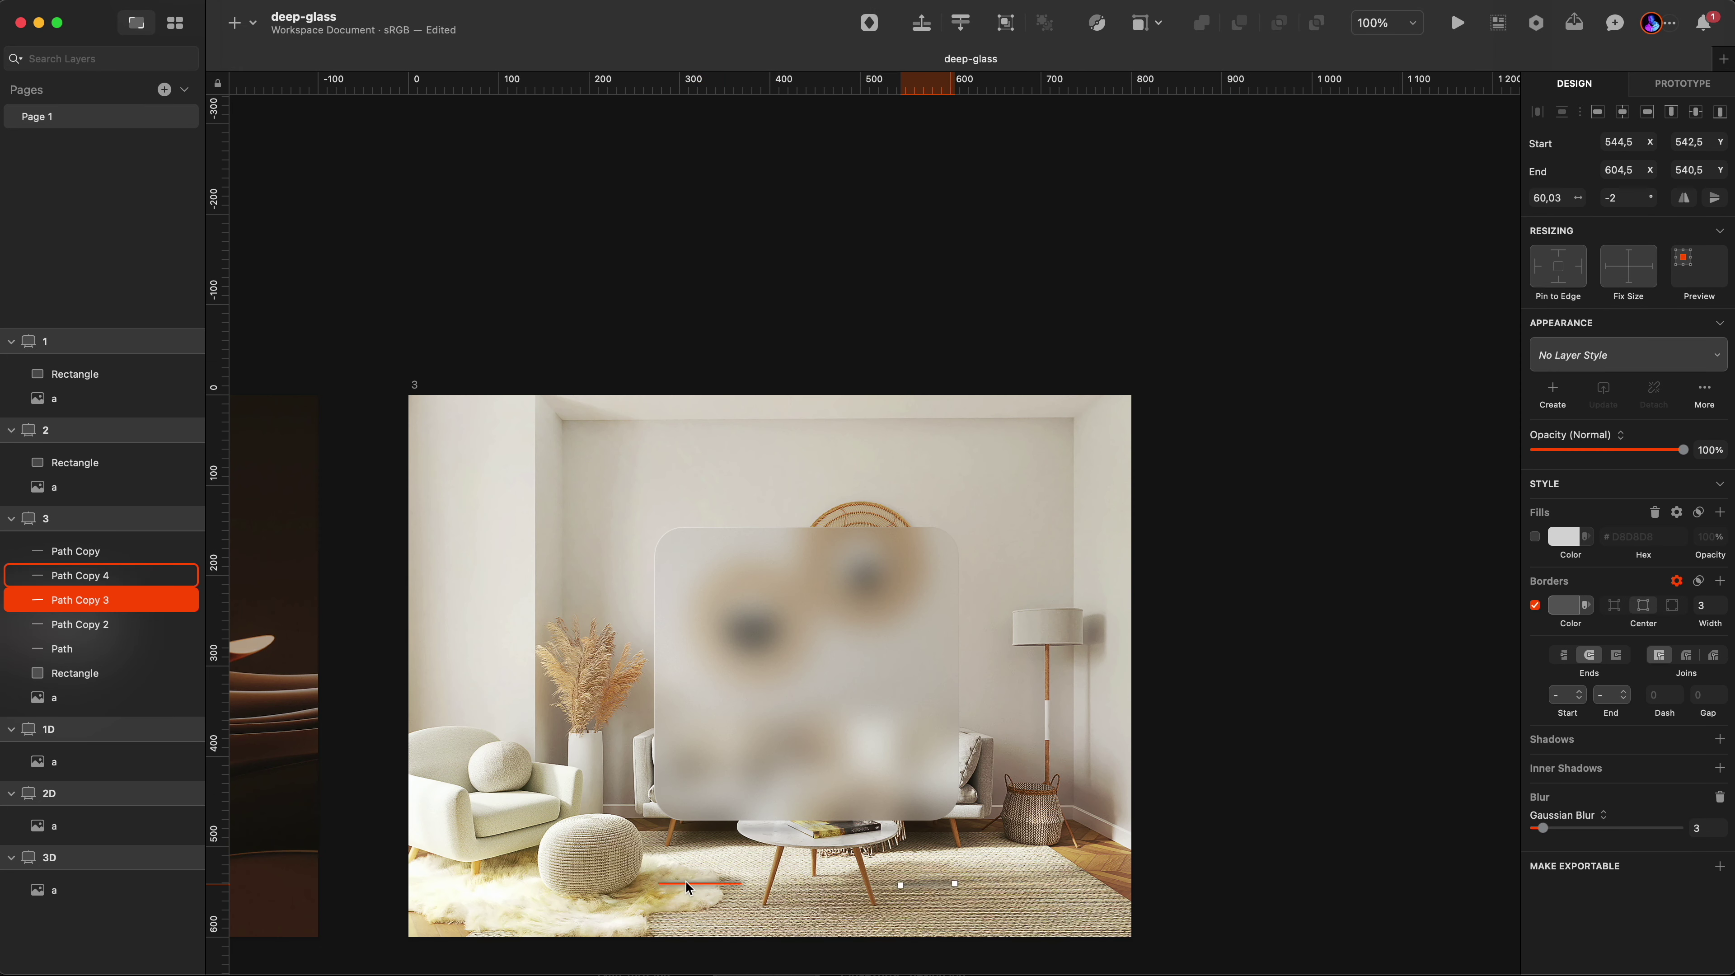
# - Set the Gaussian Blur of both dark rug lines to 5 and darken their border colour
pyautogui.keyDown('shift'); pyautogui.click(686, 880); pyautogui.keyUp('shift')
pyautogui.click(1556, 856)
pyautogui.moveTo(1559, 862); pyautogui.dragTo(1548, 868)
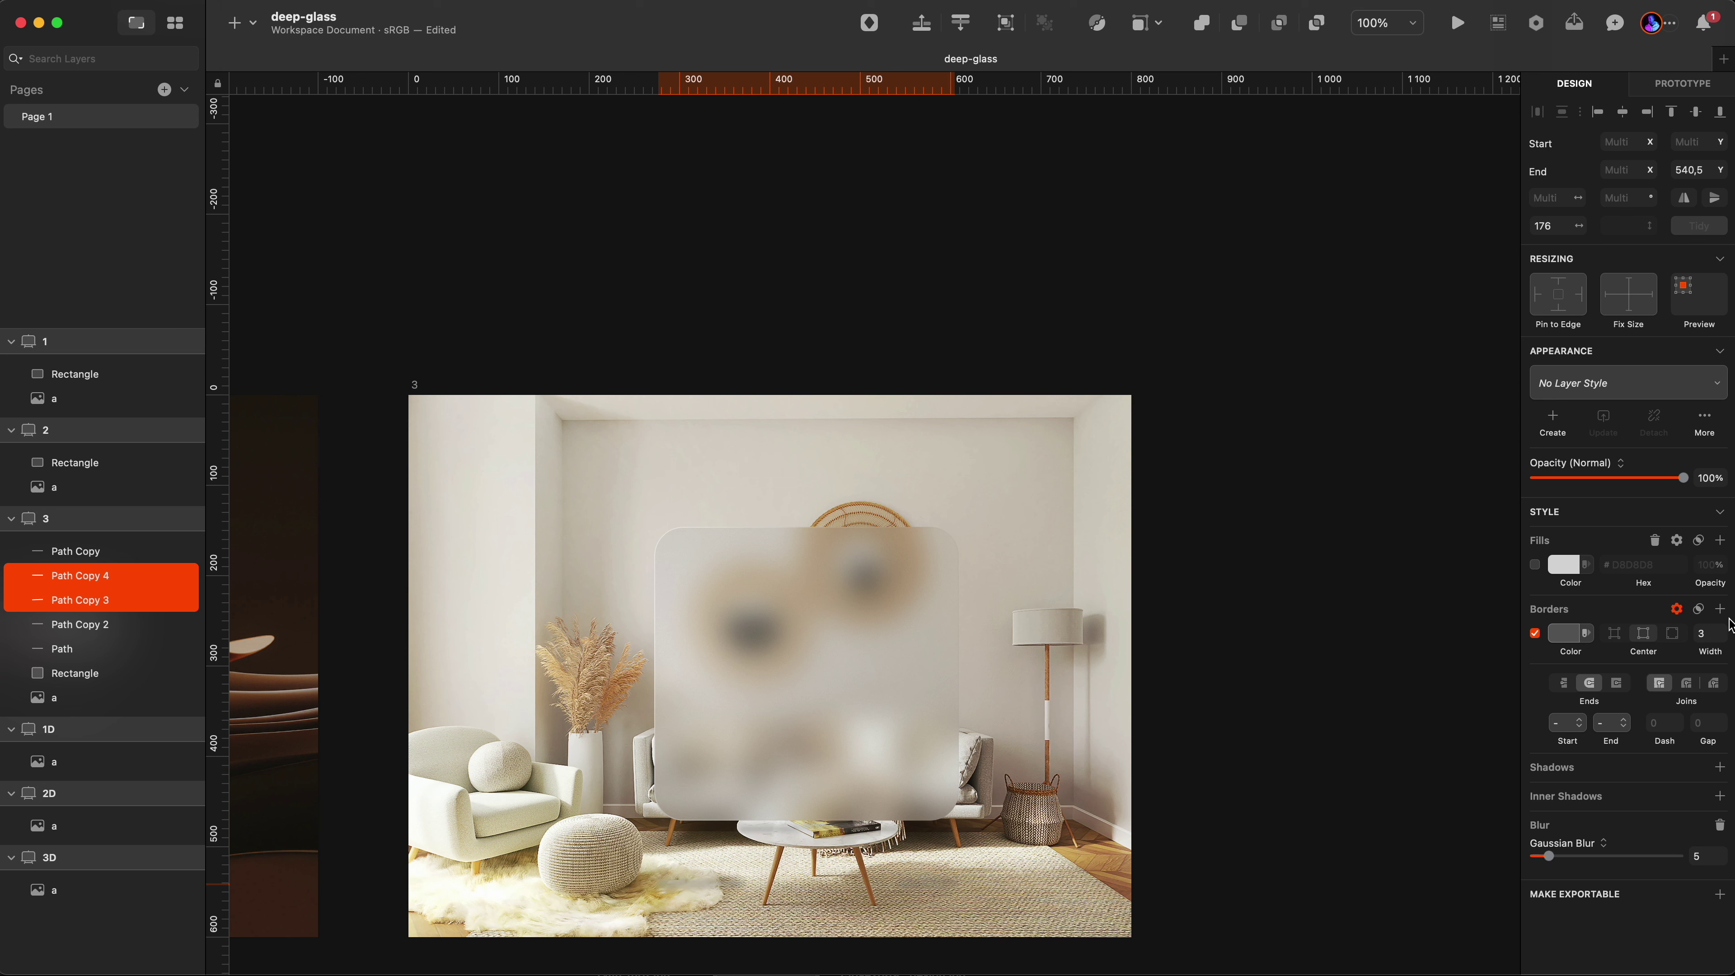
pyautogui.click(1566, 633)
pyautogui.moveTo(1543, 810); pyautogui.dragTo(1538, 828)
pyautogui.click(1297, 774)
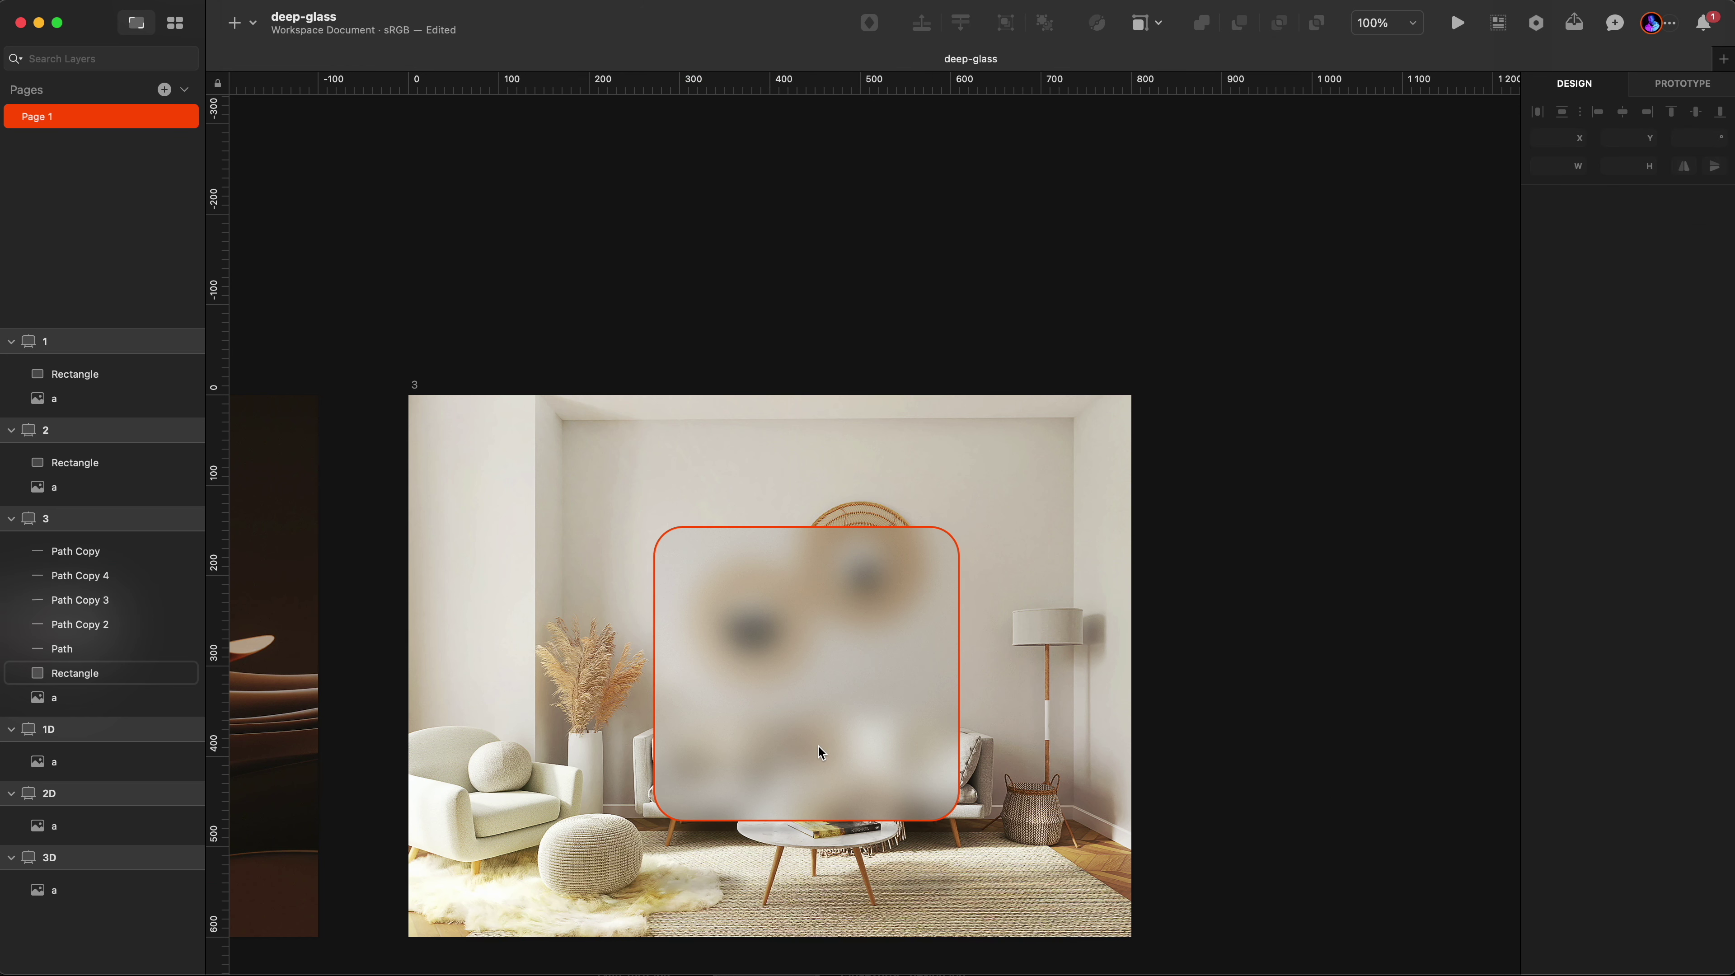
# - Draw a 203 × 402 rectangle over the blob's right side on artboard 1D and round its corners to 102
pyautogui.scroll(-5, 817, 745)
pyautogui.scroll(-5, 751, 711)
pyautogui.hscroll(-5, 683, 703)
pyautogui.hscroll(-5, 722, 735)
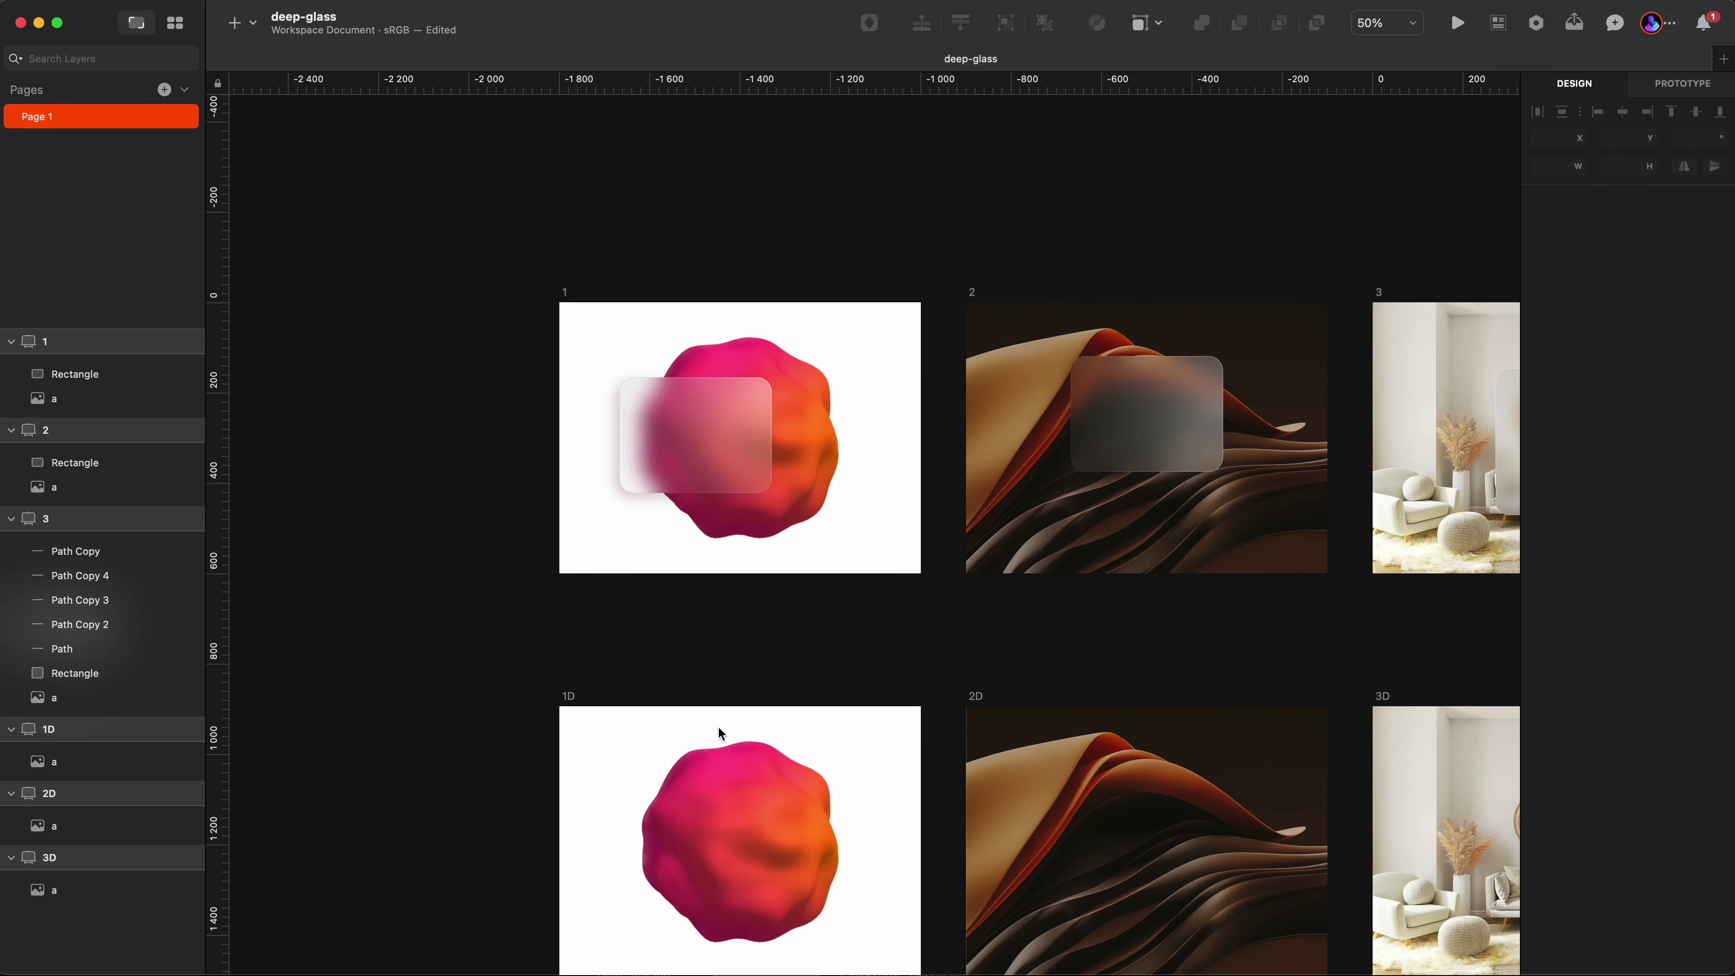
pyautogui.scroll(5, 811, 428)
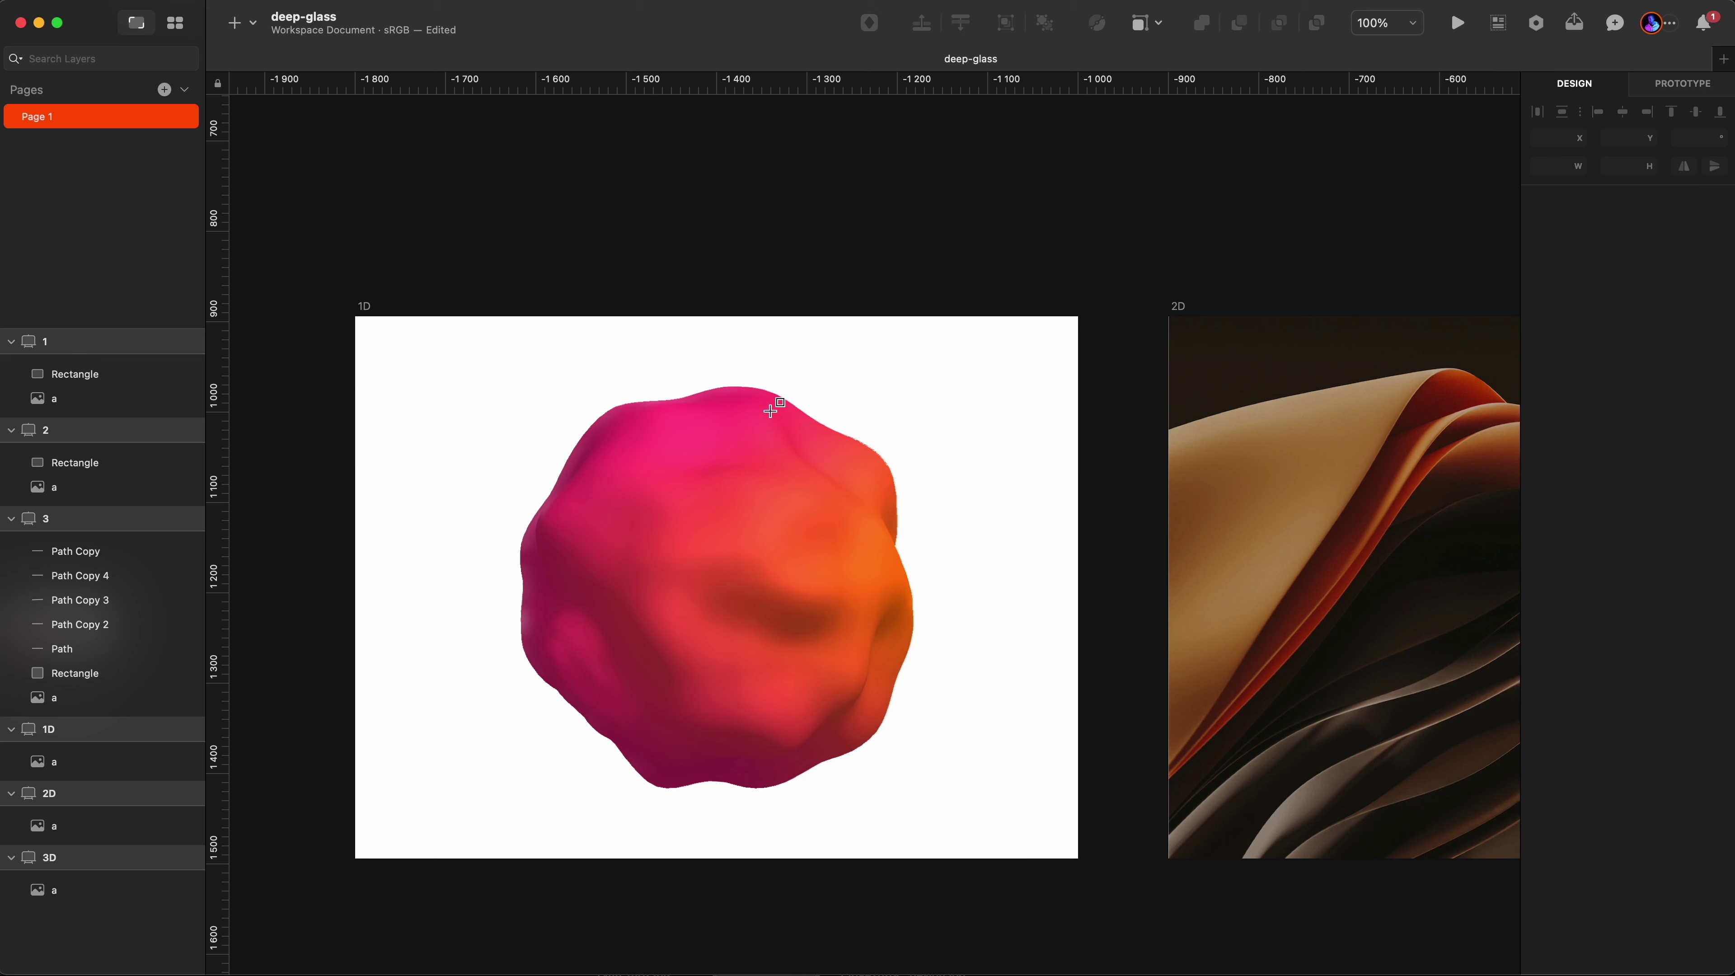
pyautogui.moveTo(773, 416)
pyautogui.mouseDown()
pyautogui.moveTo(965, 724)
pyautogui.moveTo(957, 779)
pyautogui.mouseUp()
pyautogui.moveTo(1623, 229); pyautogui.dragTo(1671, 225)
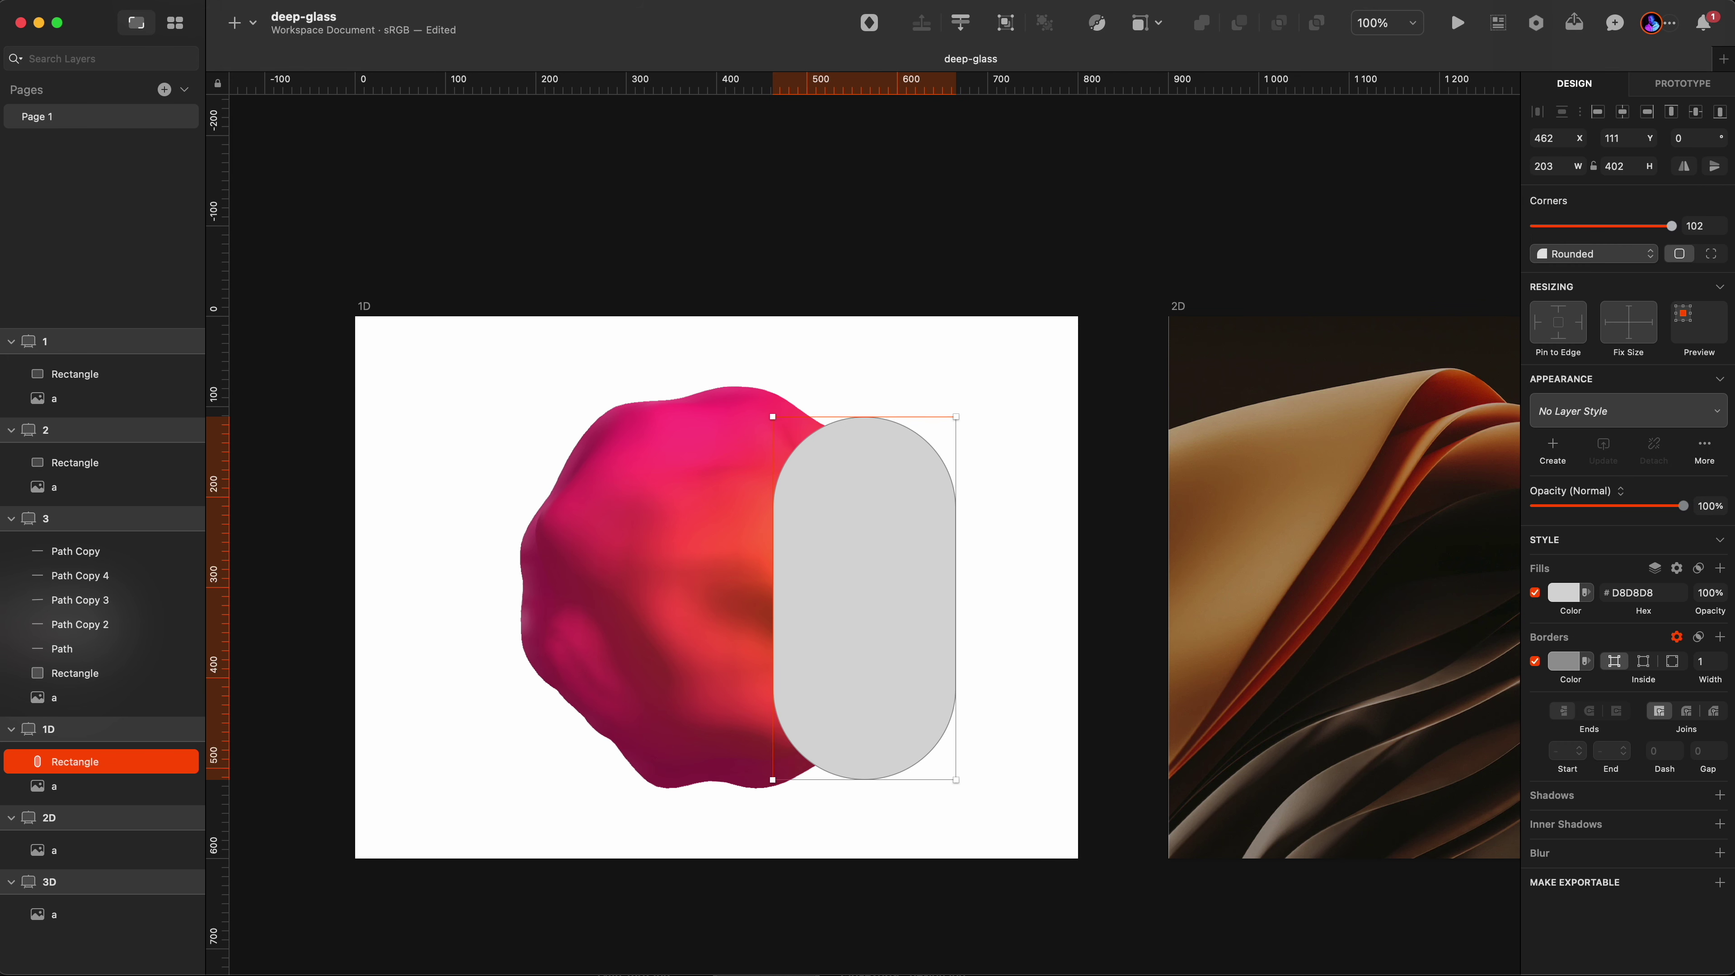
# - Select the glass card on artboard 1 and open its layer options
pyautogui.click(887, 240)
pyautogui.scroll(-3, 908, 425)
pyautogui.click(817, 141)
pyautogui.rightClick(818, 141)
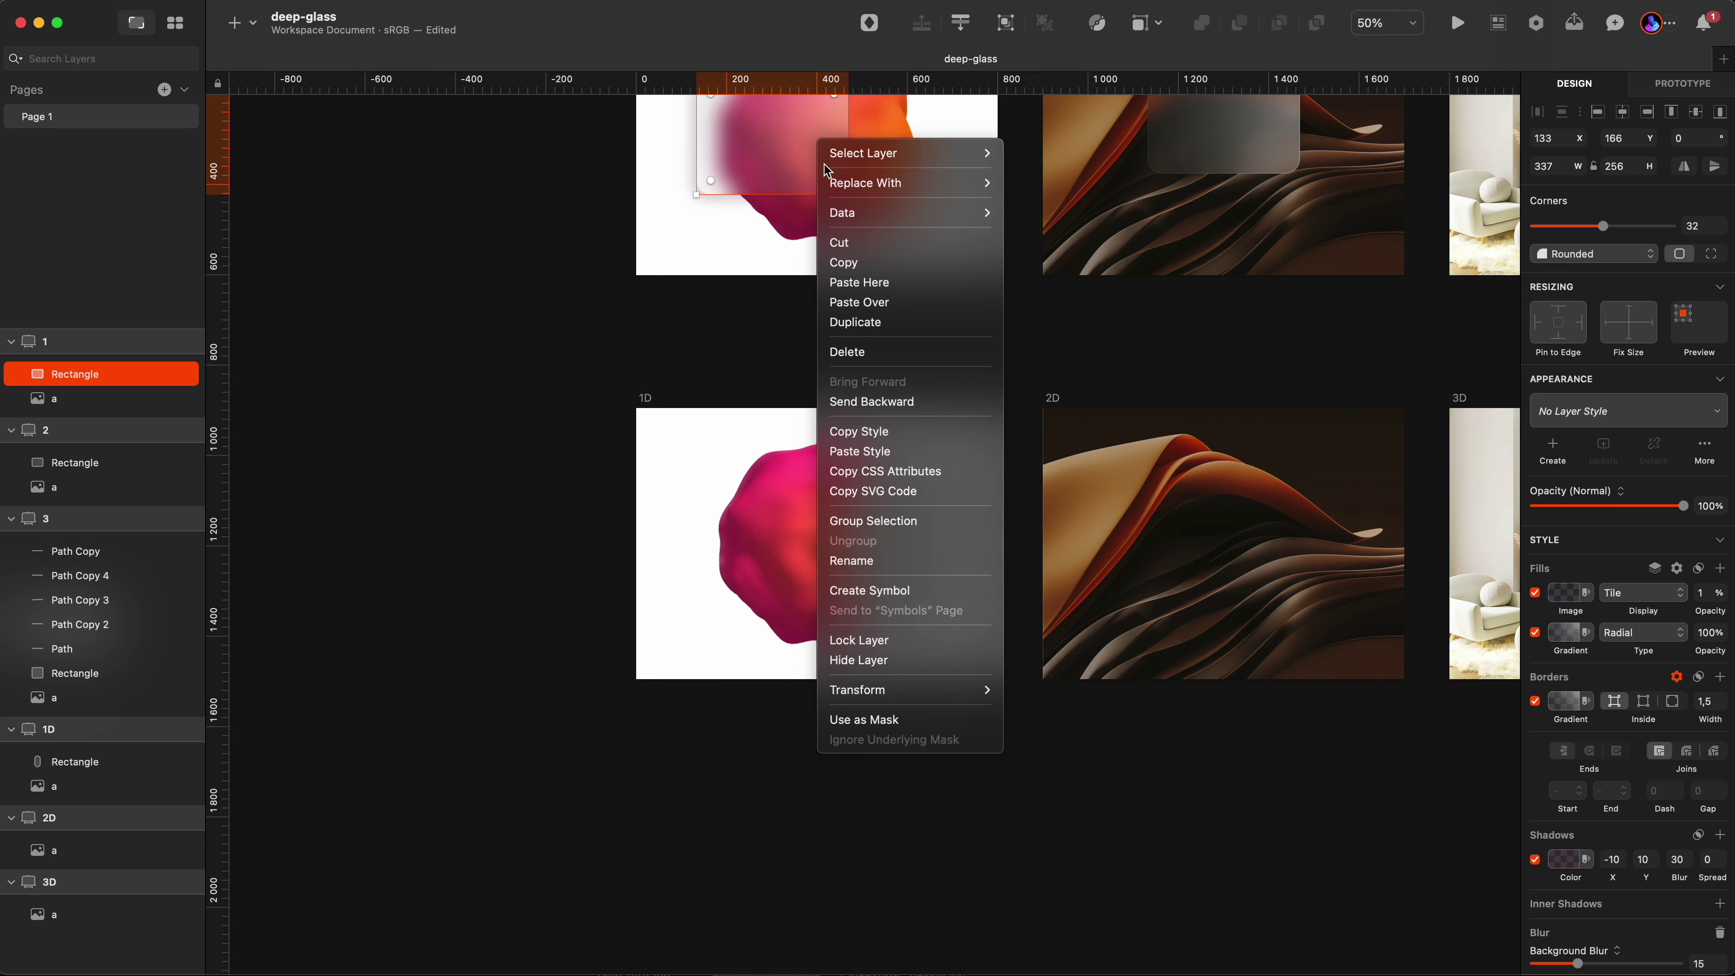